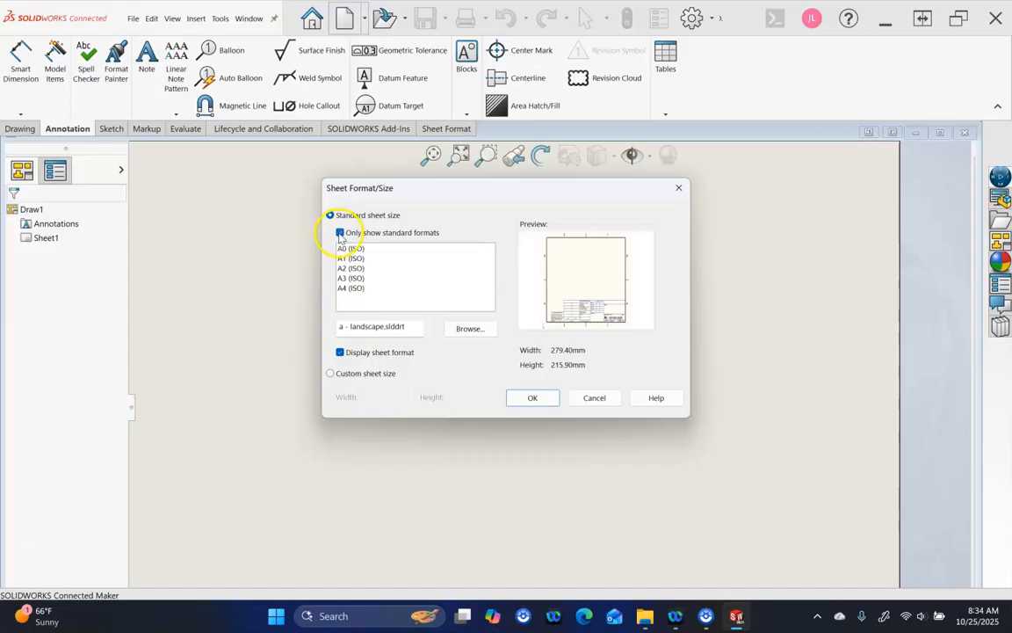
Show all sheet formats and choose B (ANSI) Landscape, 17.00 x 11.00 in, for Draw1
click(340, 233)
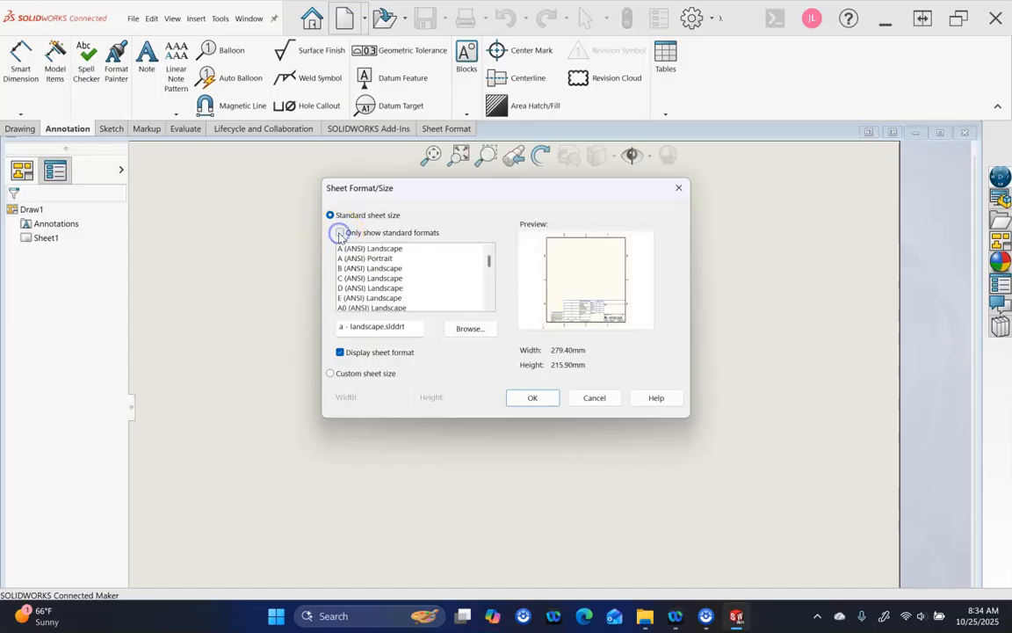
click(383, 269)
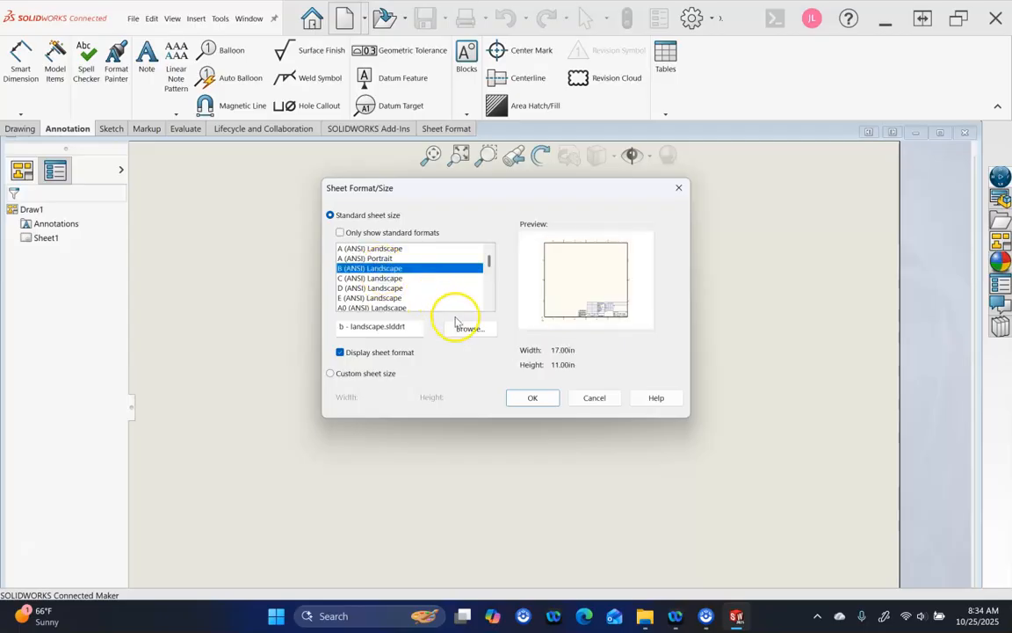
click(522, 398)
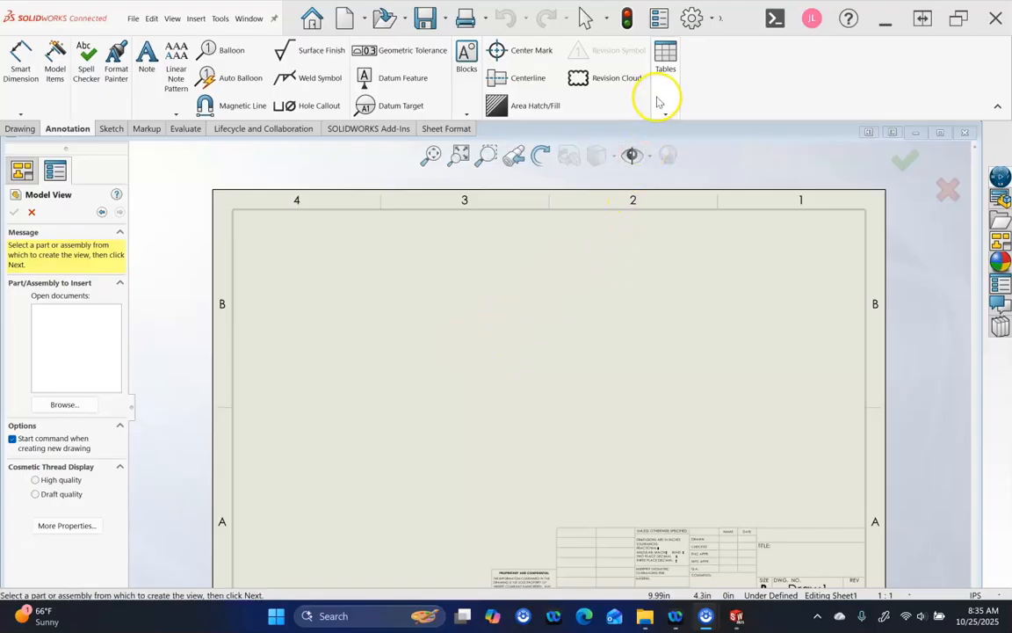
Switch SOLIDWORKS to the small icon size through Customize, accepting the restart warning
scroll(650, 347, up, 1)
scroll(603, 384, down, 2)
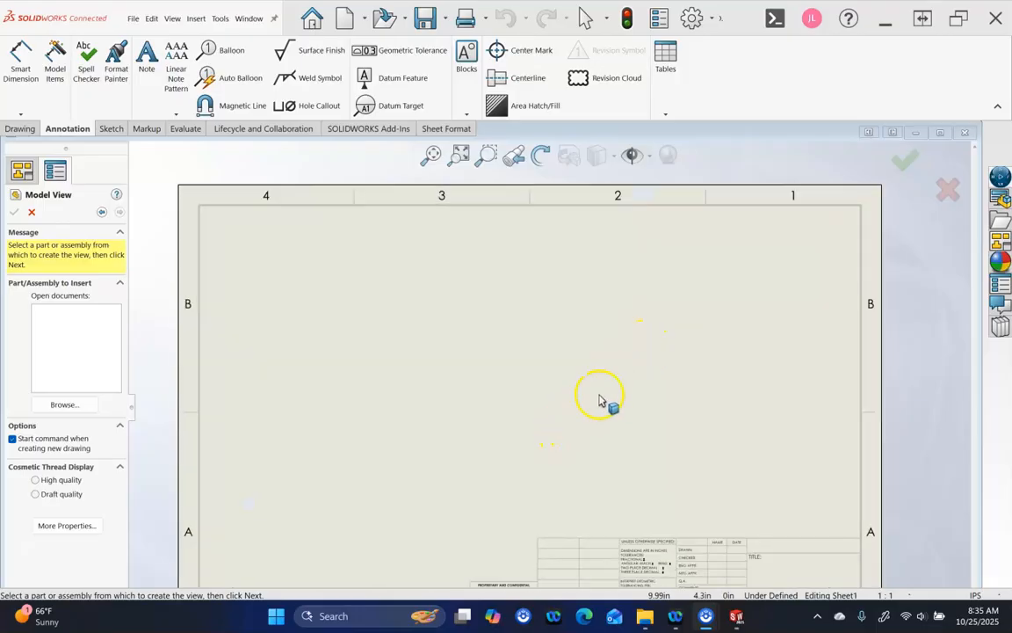
right_click(743, 85)
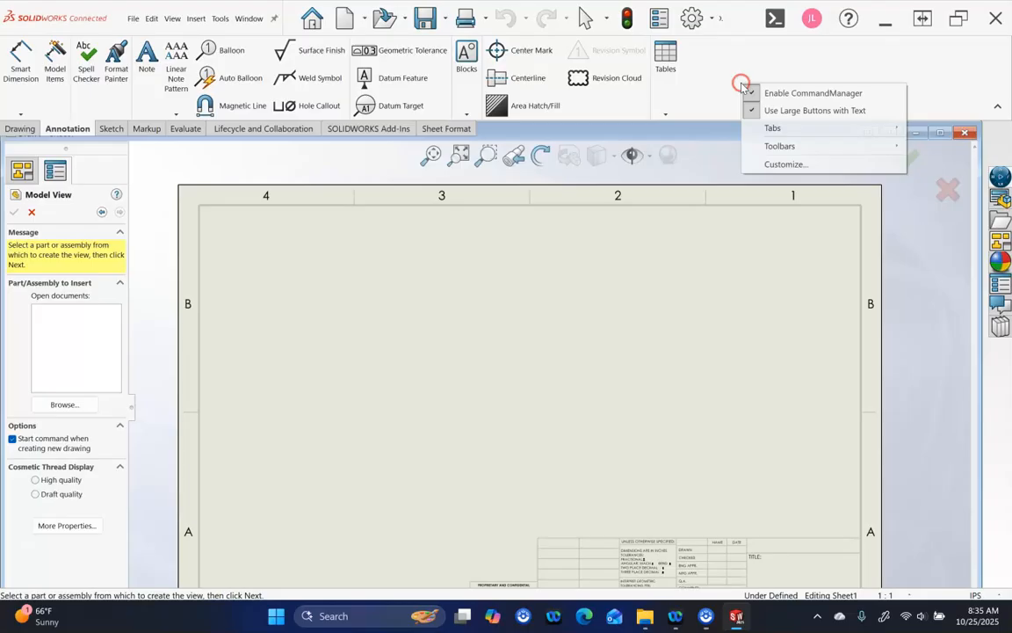
click(802, 166)
click(598, 198)
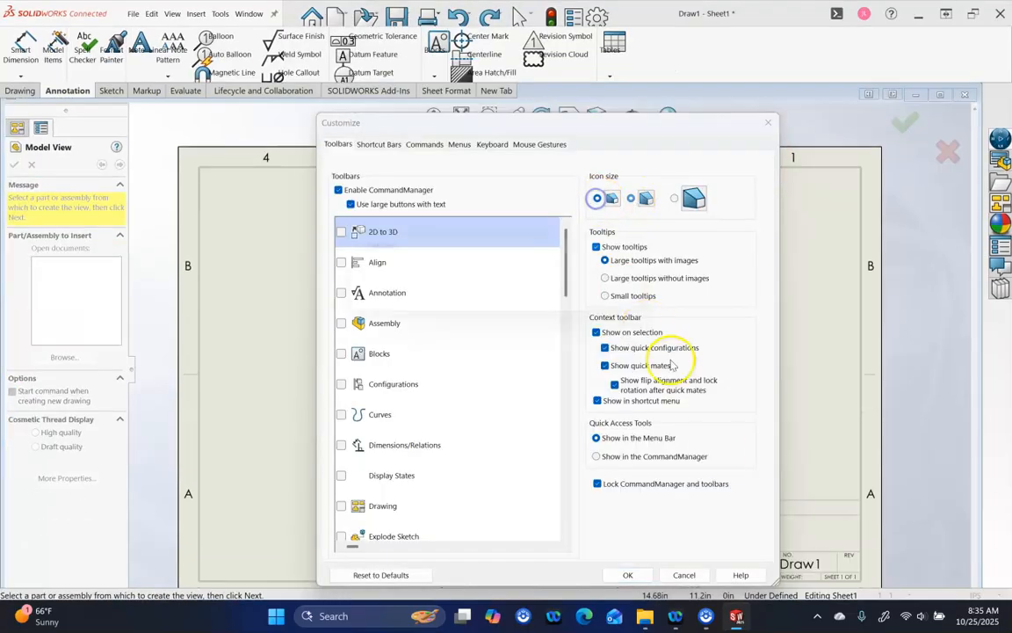
click(637, 305)
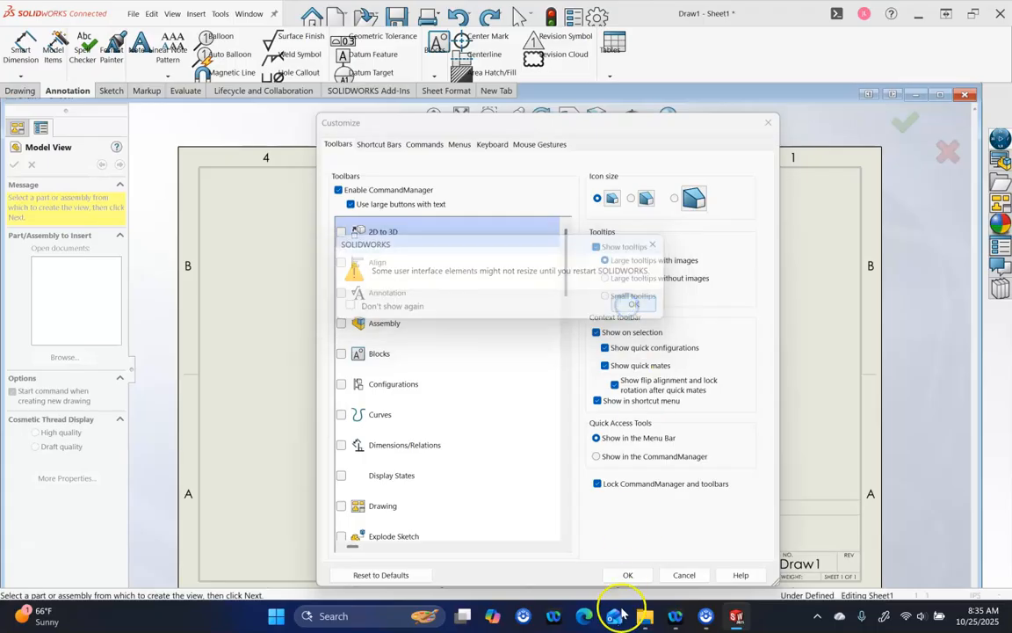
click(628, 575)
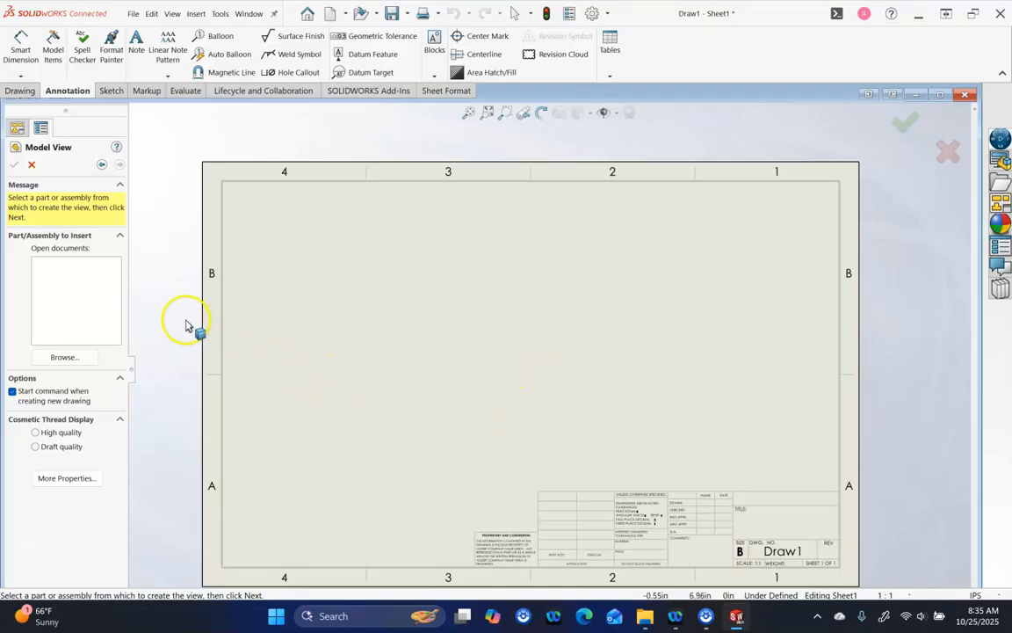
Turn off Start command and load part P1-9.SLDPRT into Model View
drag(136, 368, 174, 377)
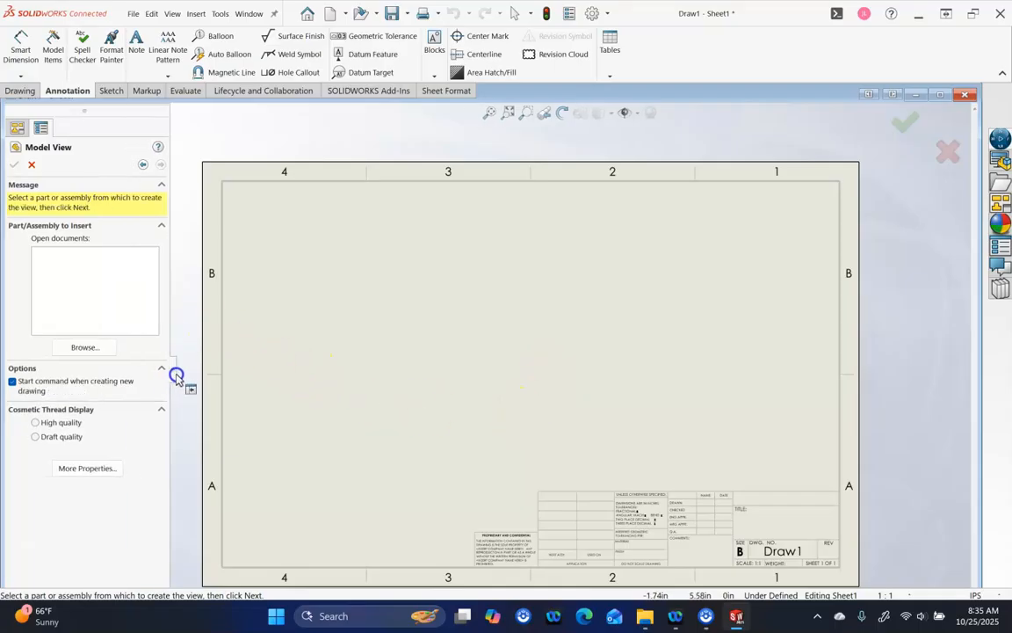
click(13, 382)
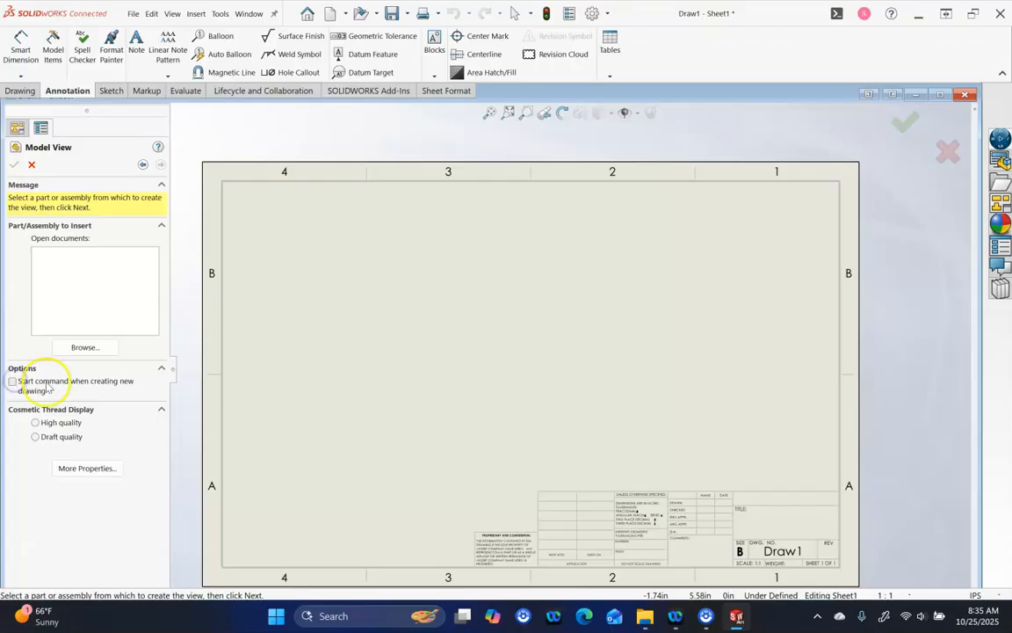
click(102, 349)
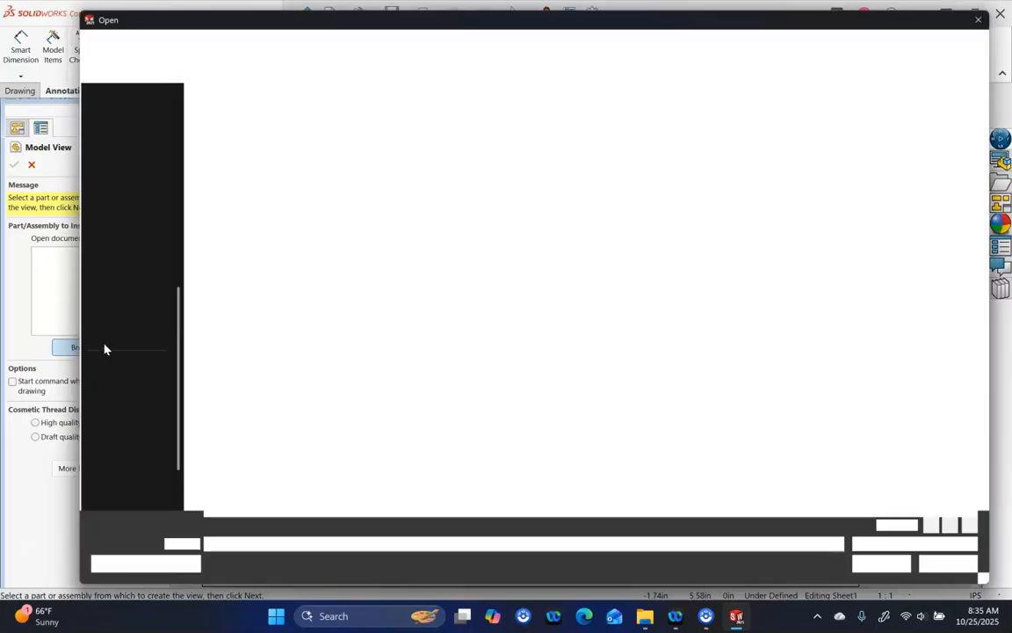
click(241, 289)
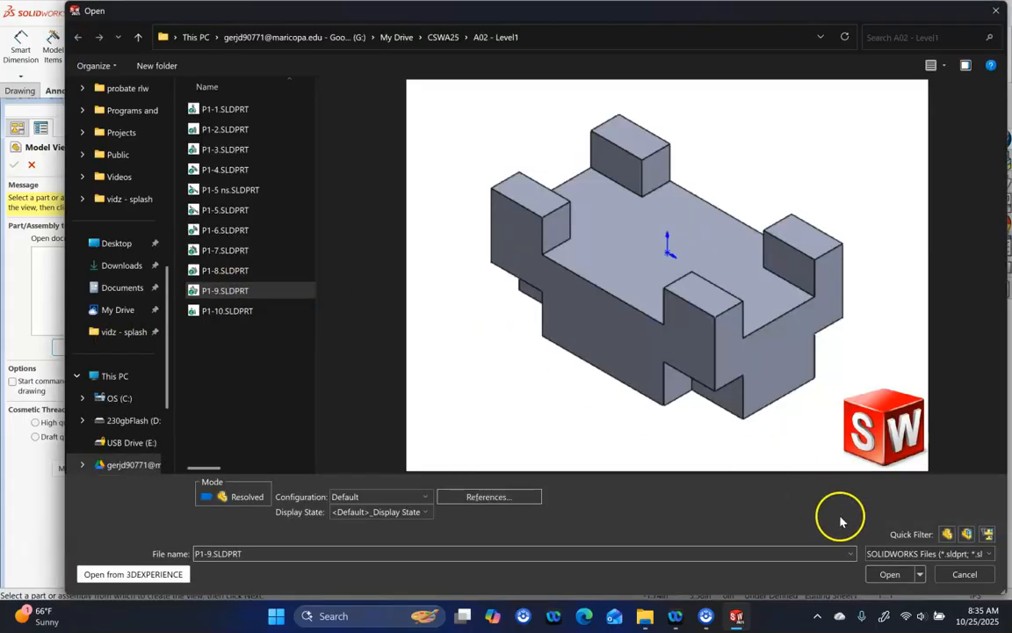
click(886, 573)
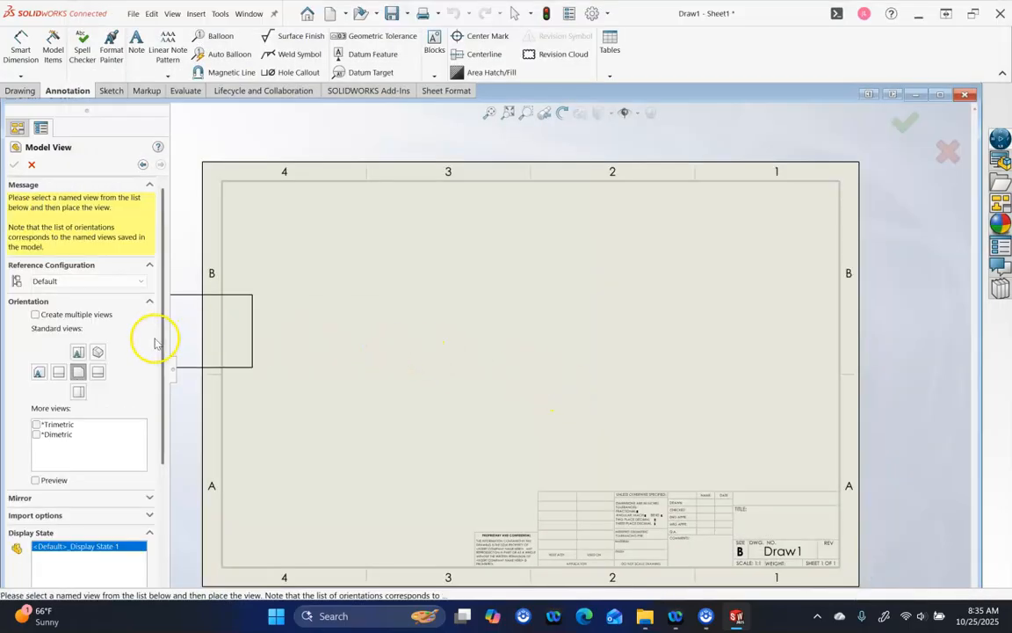
Place multiple views of P1-9 on Sheet1: Front, Right and Isometric
click(35, 314)
click(78, 362)
click(97, 381)
click(97, 363)
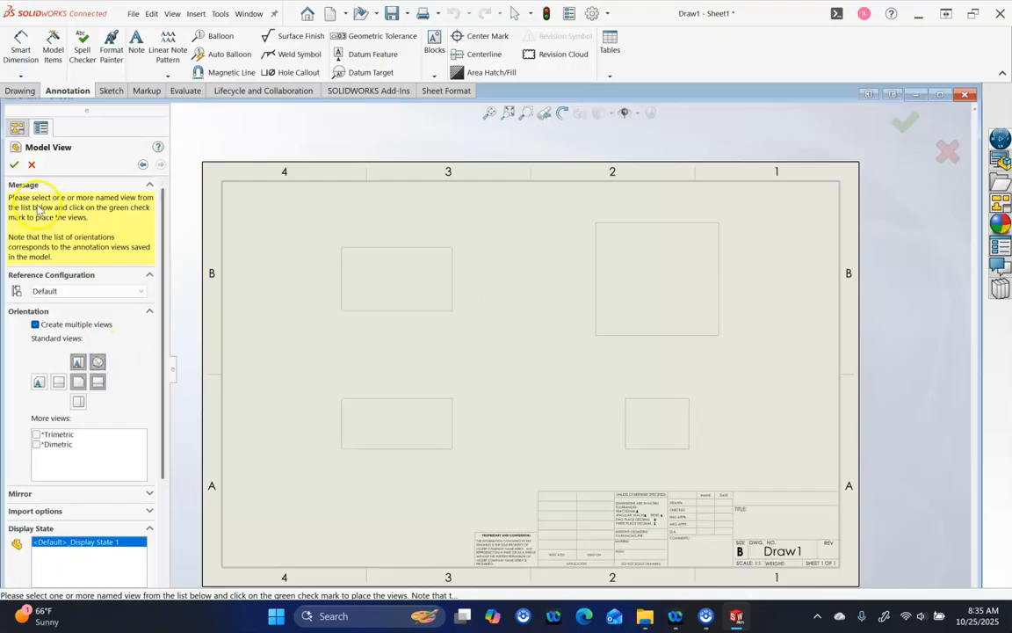
click(14, 164)
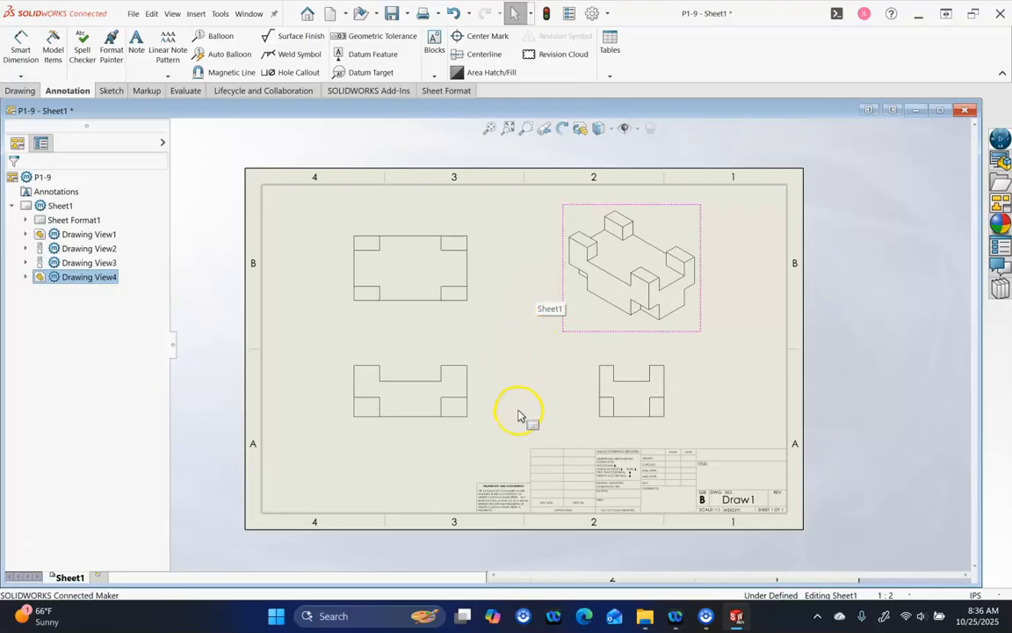
Move the isometric view into the upper-right corner, fit the sheet and maximize the window
mouse_move(660, 334)
mouse_down()
mouse_move(733, 338)
mouse_move(735, 324)
mouse_up()
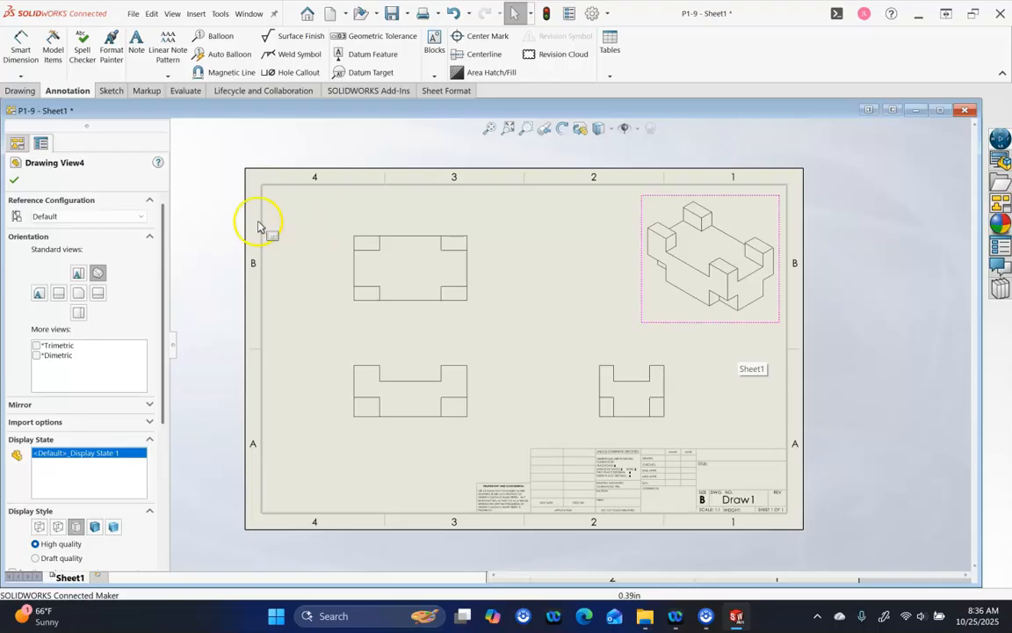
click(216, 287)
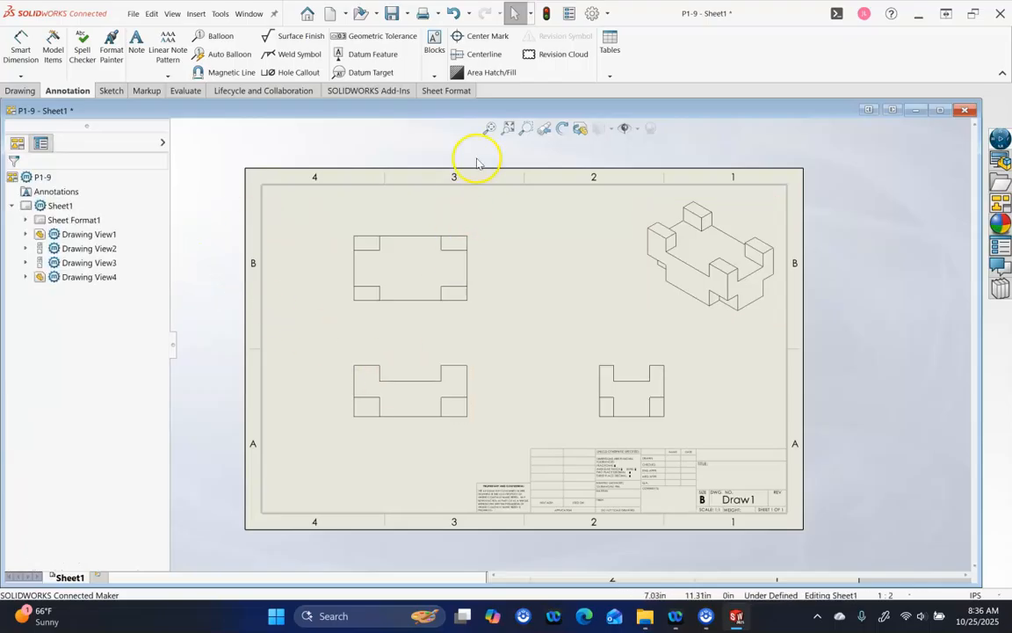
click(489, 128)
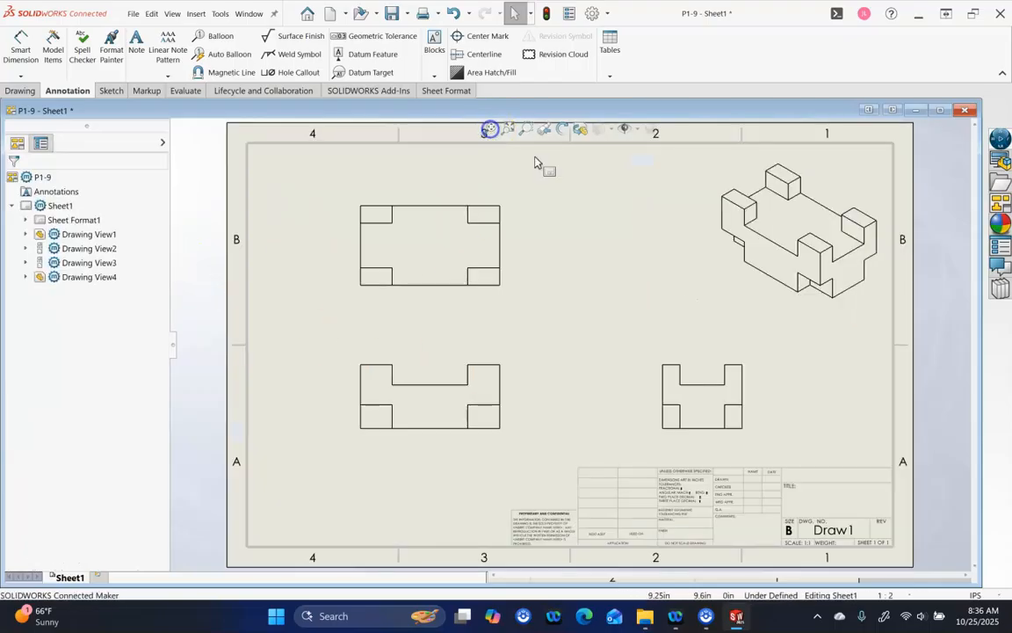
click(940, 109)
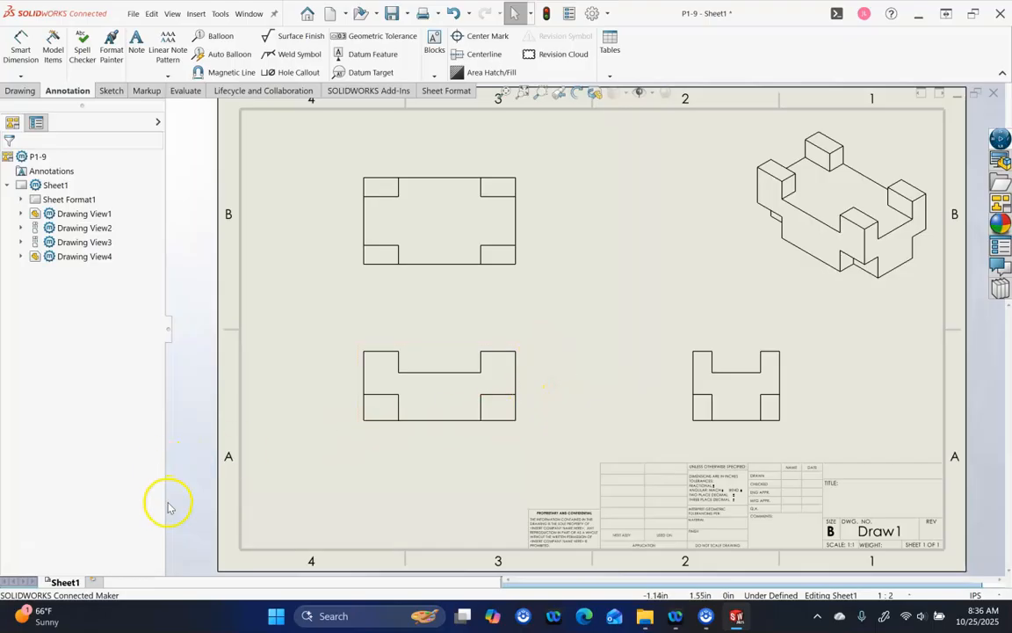
Add a blank Sheet2 to the P1-9 drawing, with part 2-3-1 ready for views
click(94, 583)
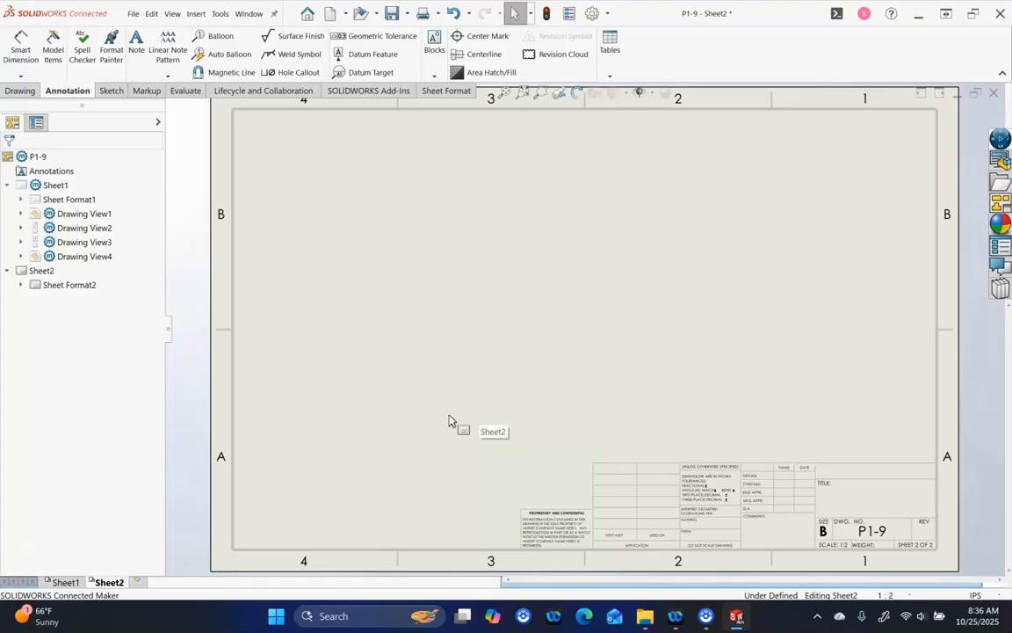
click(412, 411)
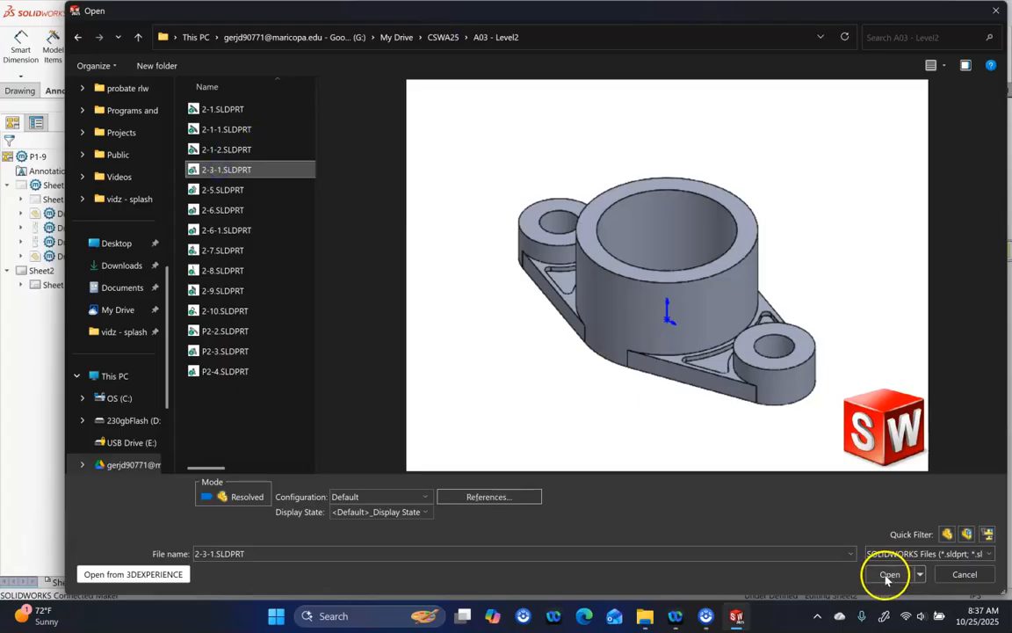
Place a top view of part 2-3-1 on Sheet2 and its isometric view in the upper-right corner
click(884, 571)
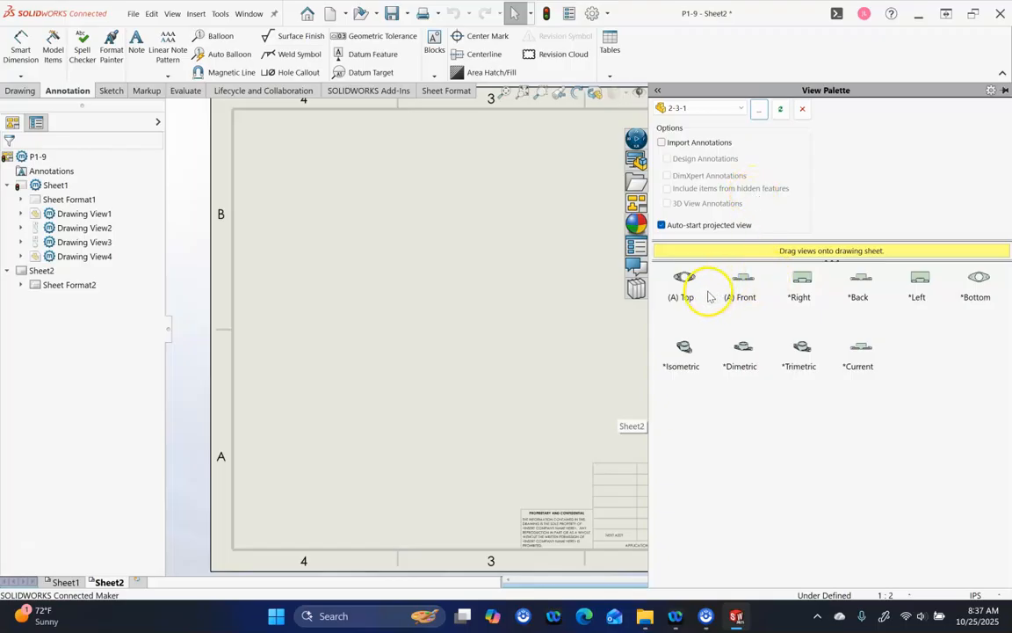
mouse_move(682, 282)
mouse_down()
mouse_move(574, 332)
mouse_move(477, 355)
mouse_move(482, 366)
mouse_up()
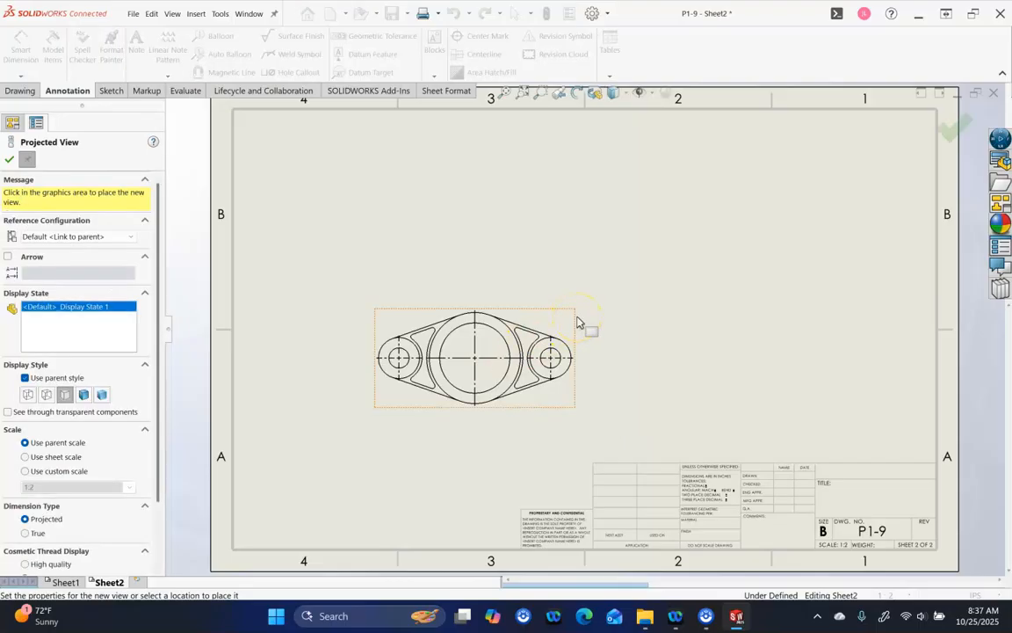
click(741, 279)
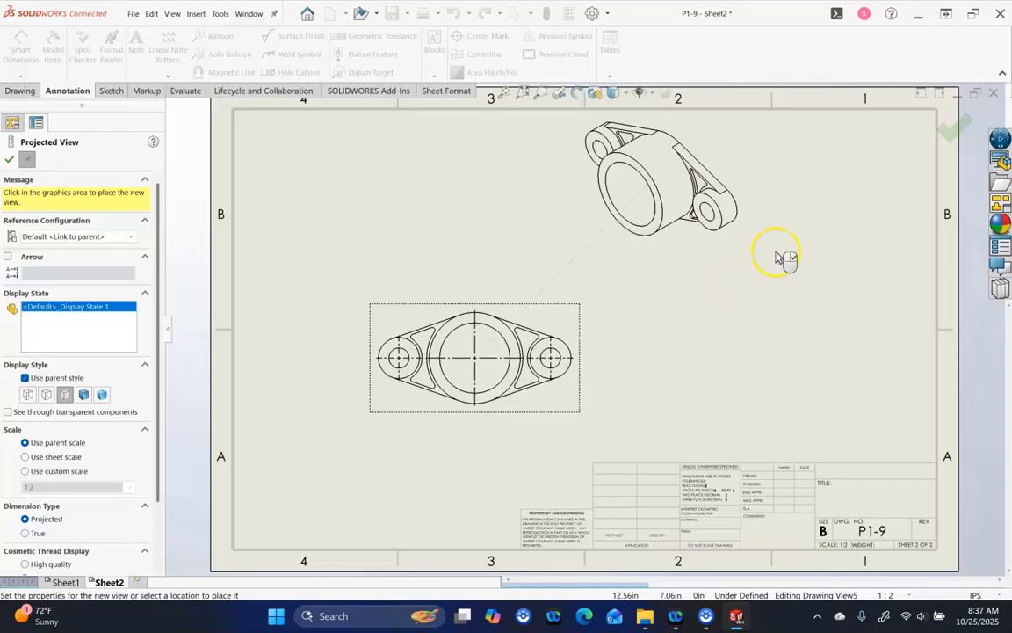
right_click(741, 281)
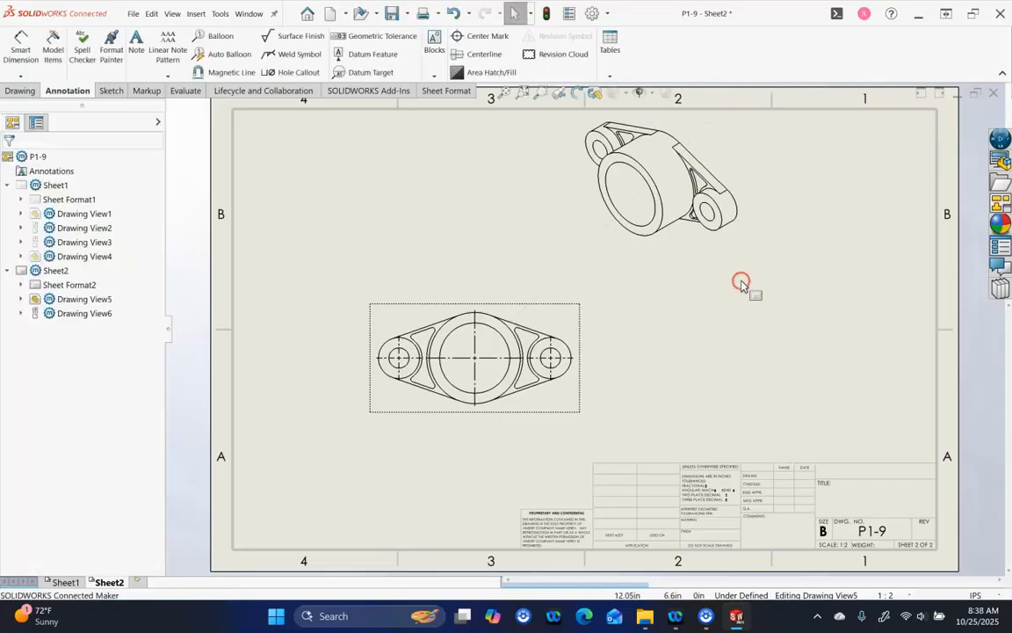
mouse_move(735, 280)
mouse_down()
mouse_move(793, 292)
mouse_move(899, 289)
mouse_up()
click(740, 335)
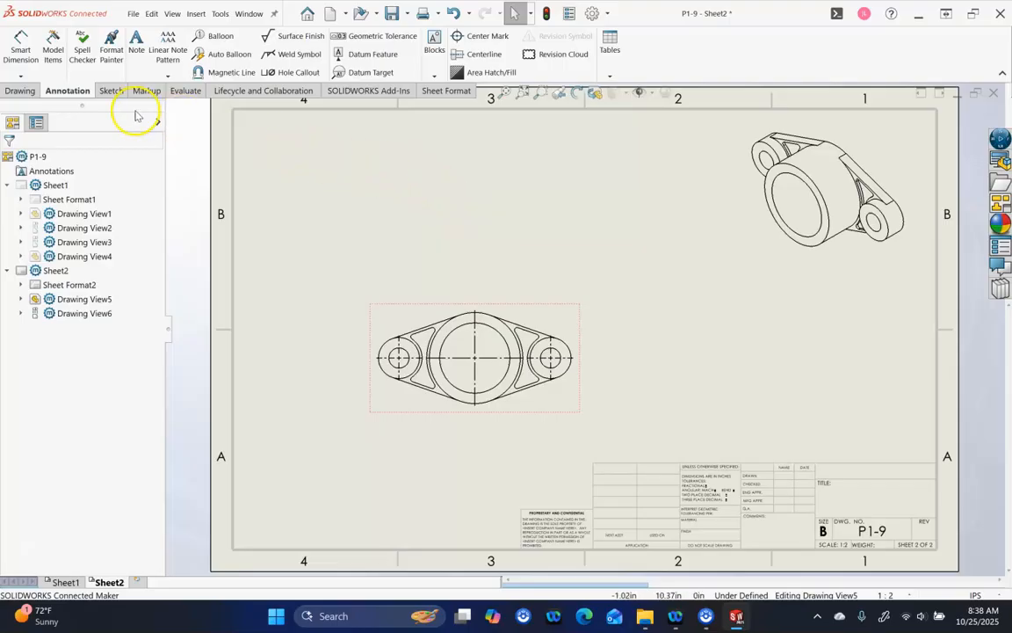
Create Section View A-A from a horizontal cutting line through the view's centre
click(28, 92)
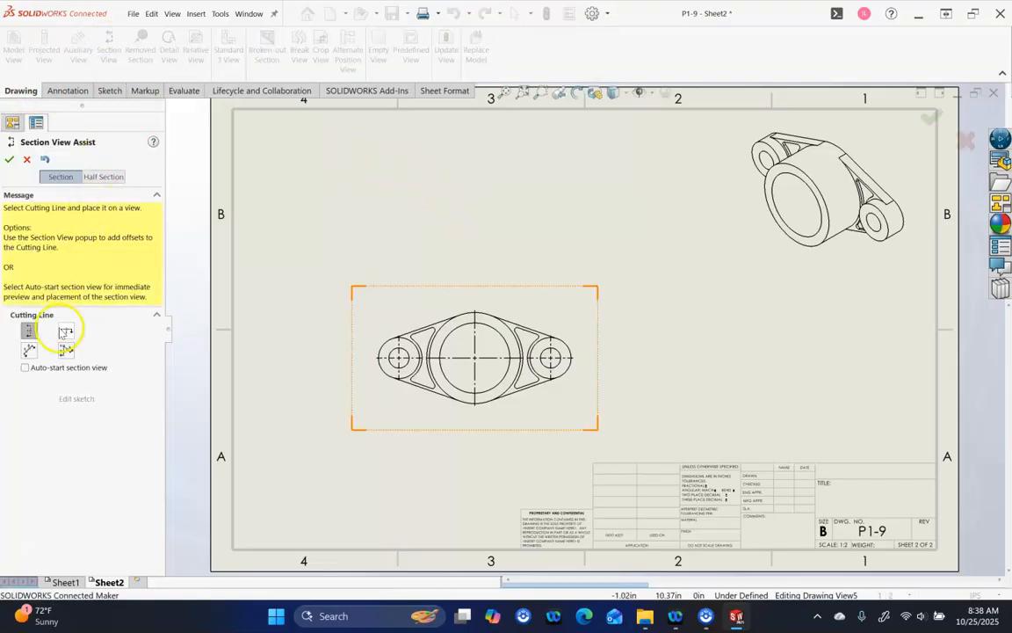
click(64, 334)
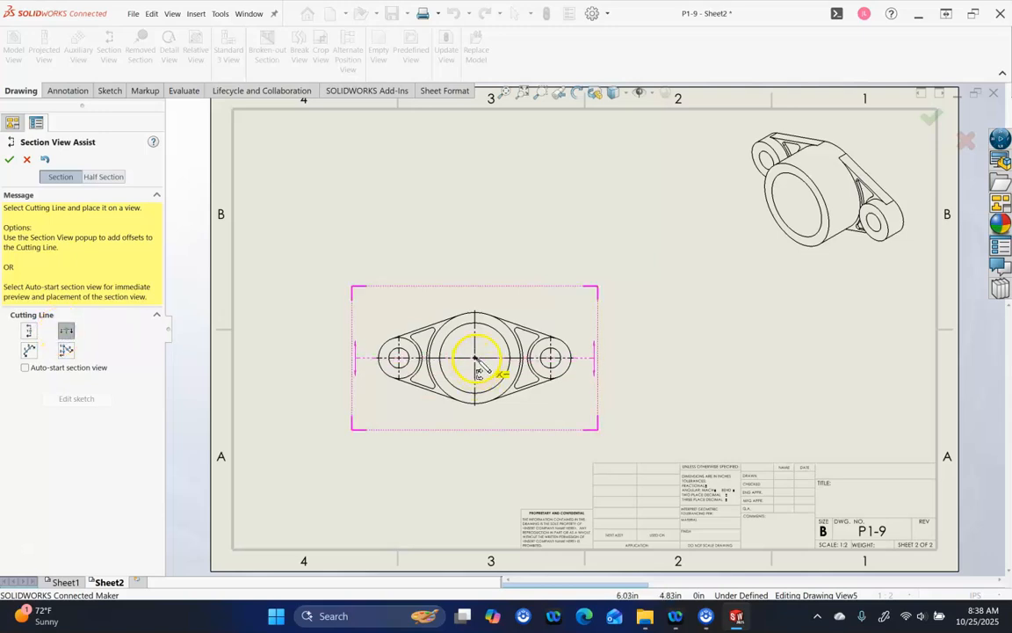
click(475, 359)
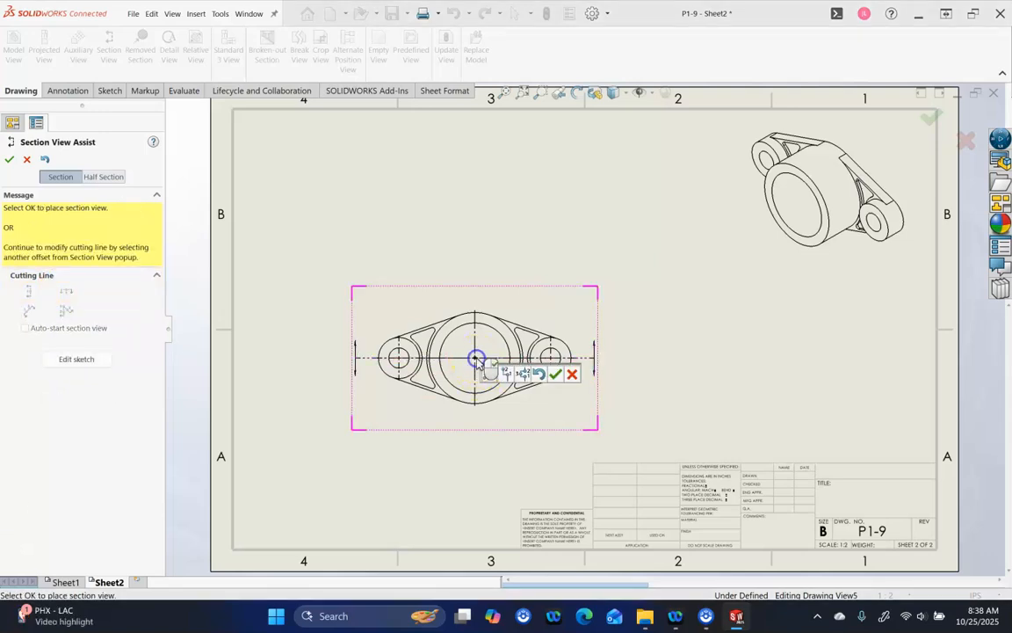
click(554, 374)
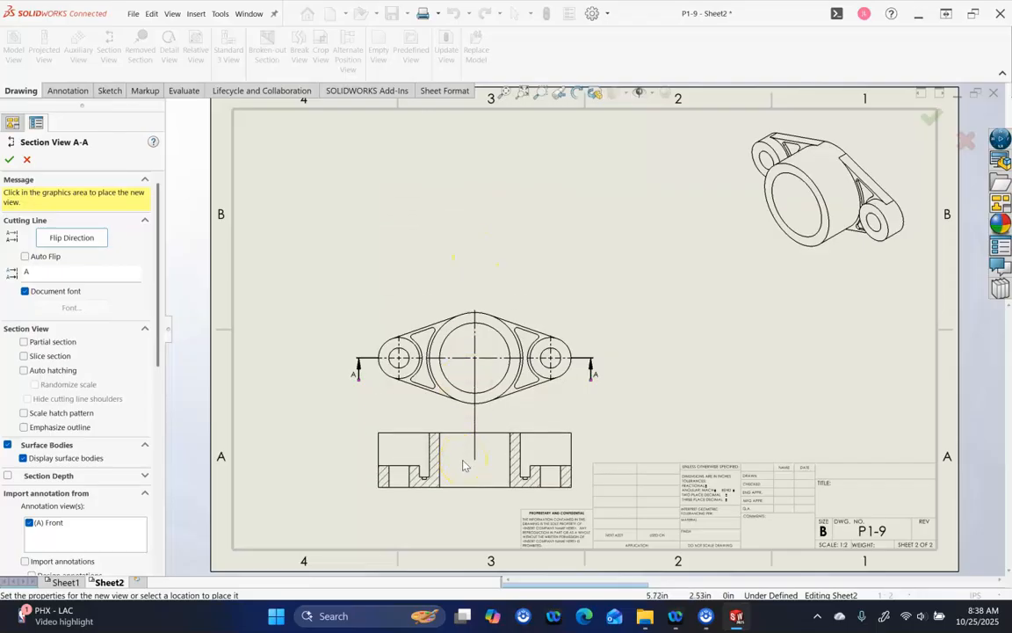
click(464, 466)
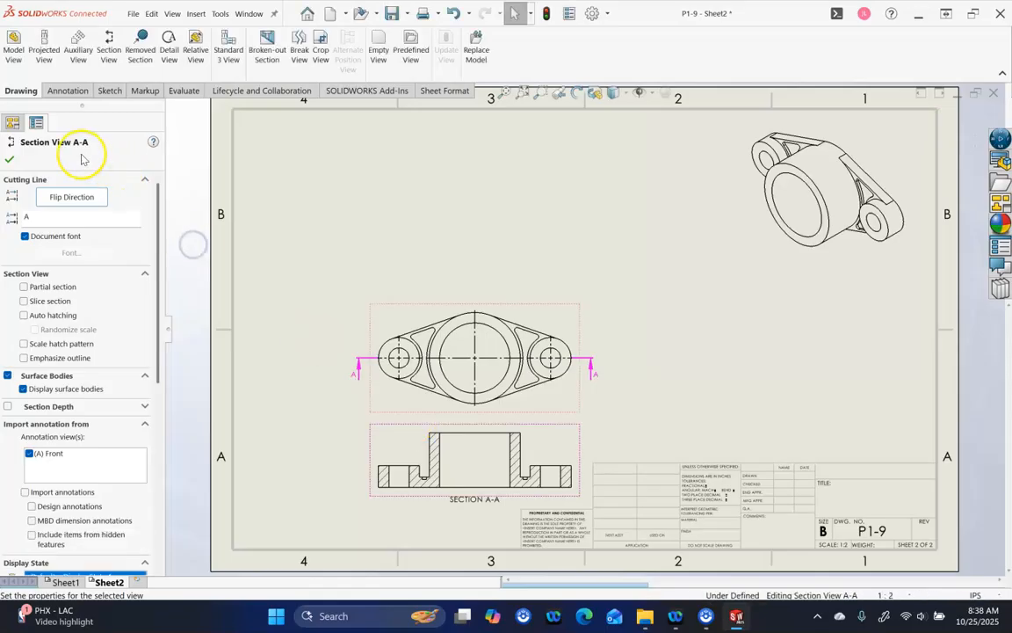
click(11, 160)
Move the front view up with Section A-A directly beneath it, then add blank Sheet3
click(531, 309)
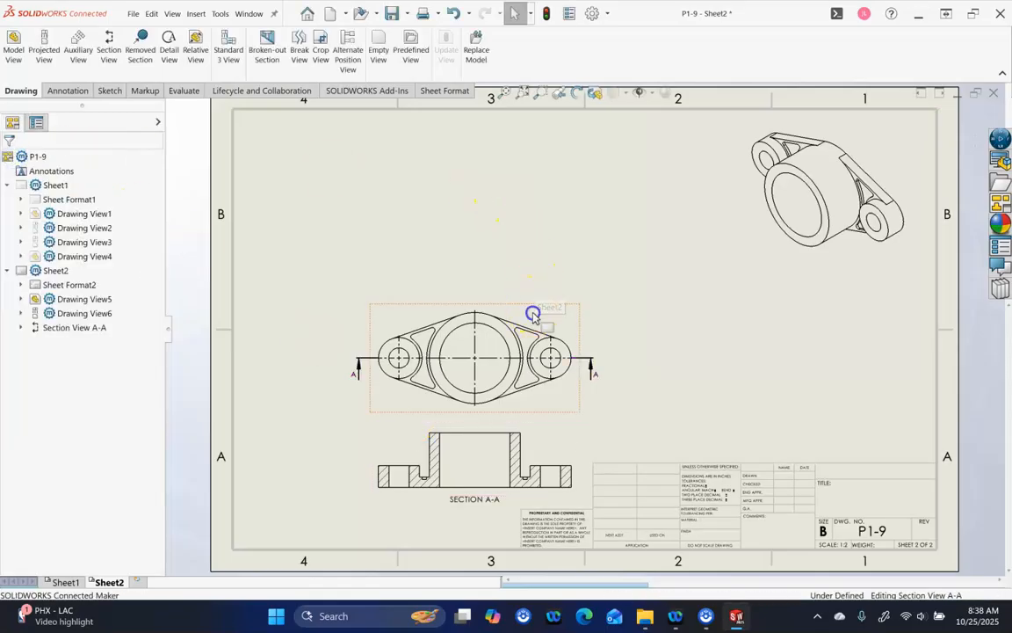
drag(534, 236, 533, 183)
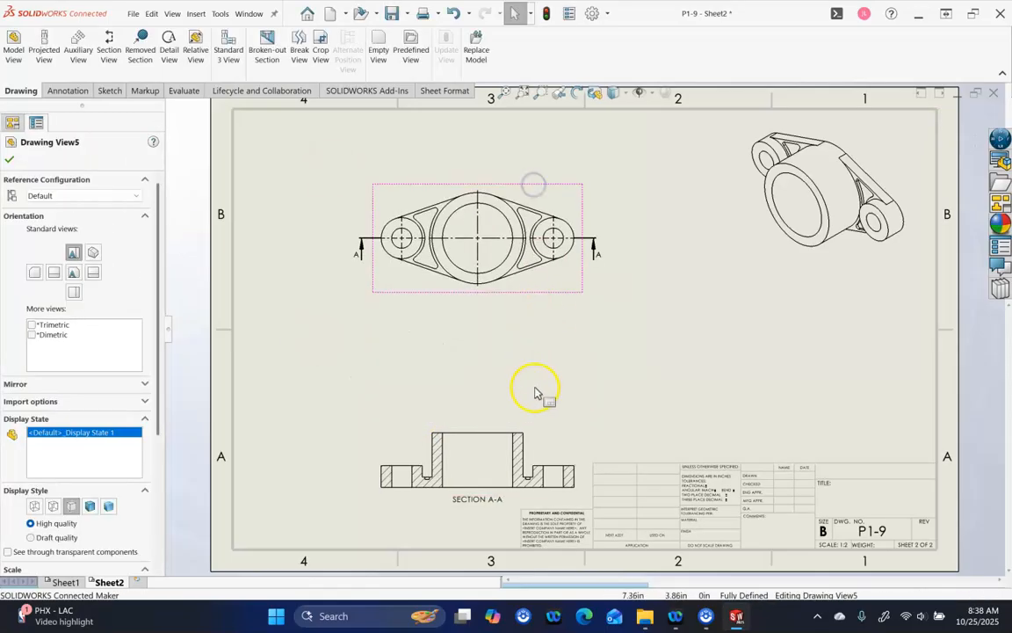
drag(539, 433, 525, 351)
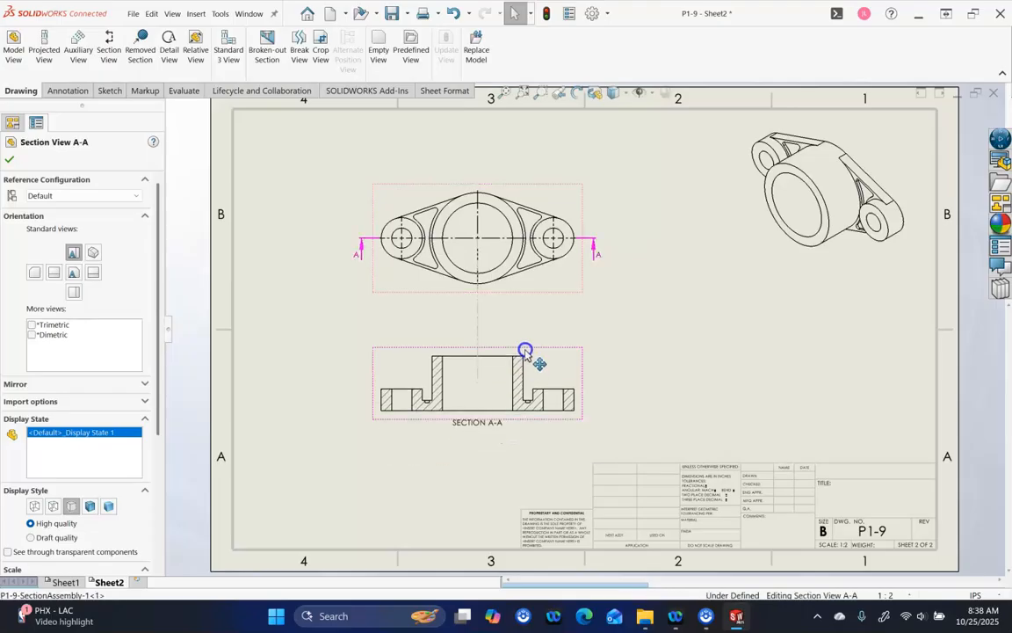
click(660, 357)
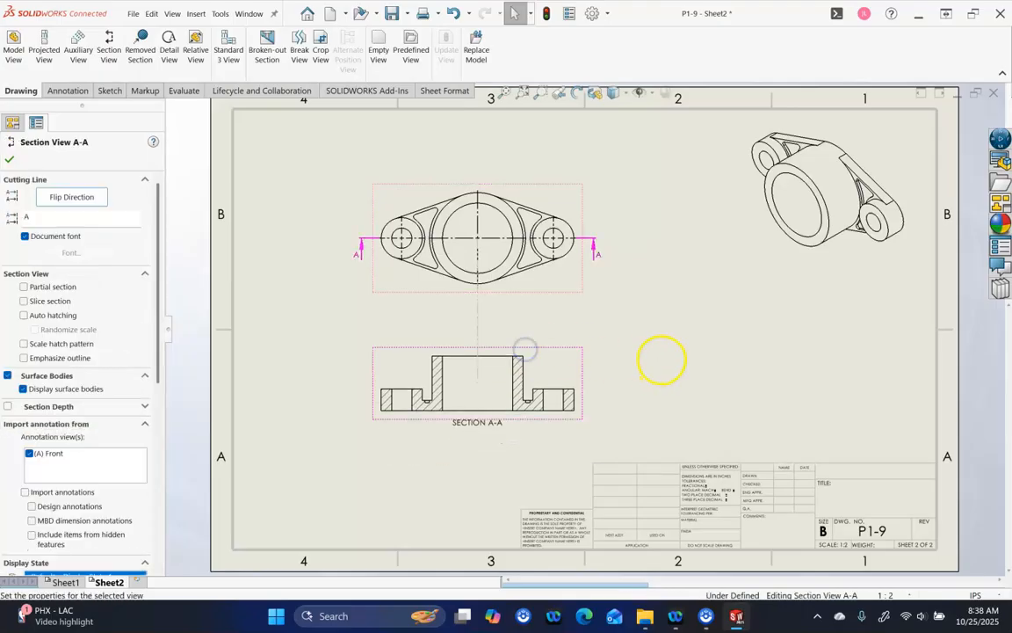
click(564, 358)
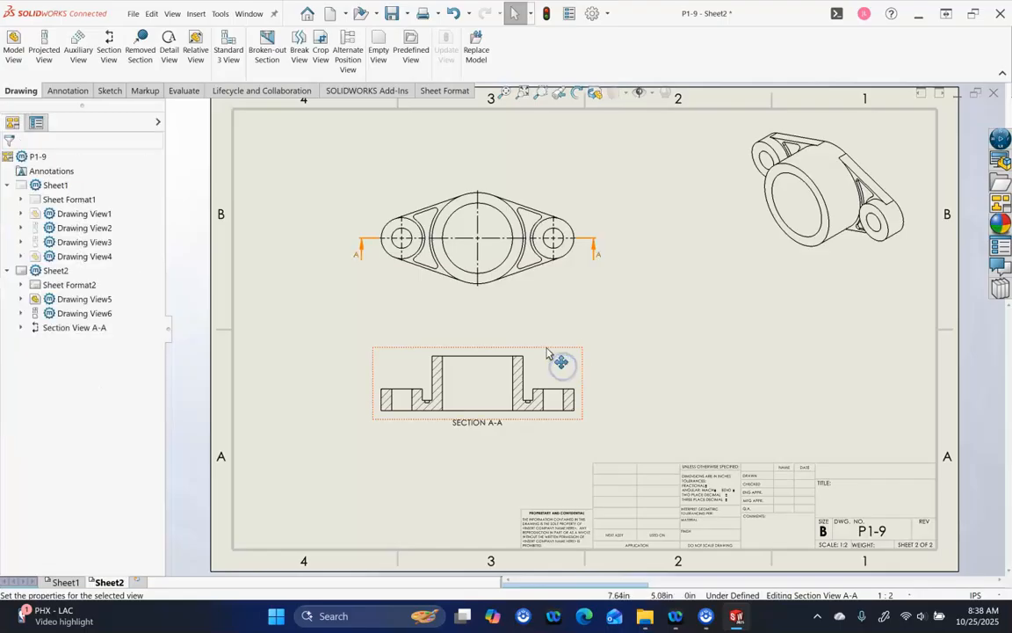
drag(547, 352, 546, 357)
click(626, 384)
click(485, 466)
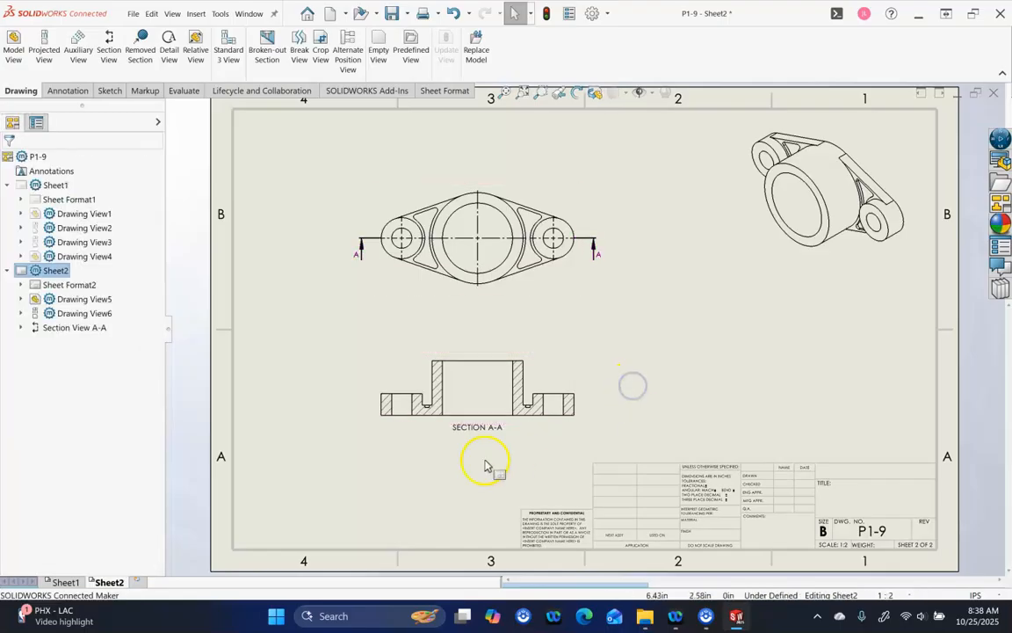
click(142, 583)
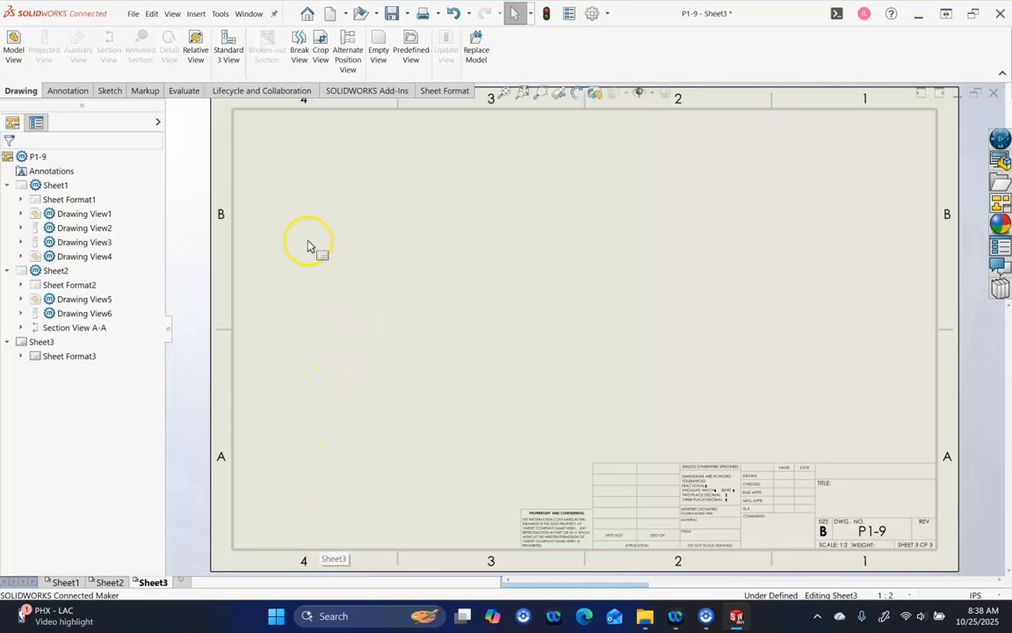
Load part 2-9.SLDPRT into the View Palette for Sheet3
click(1000, 202)
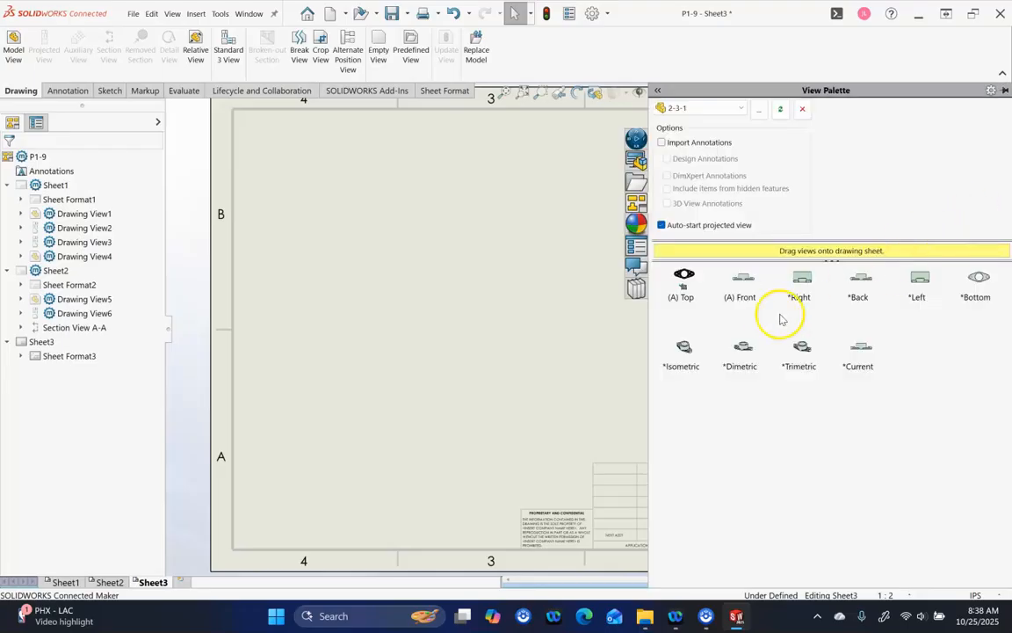
click(758, 111)
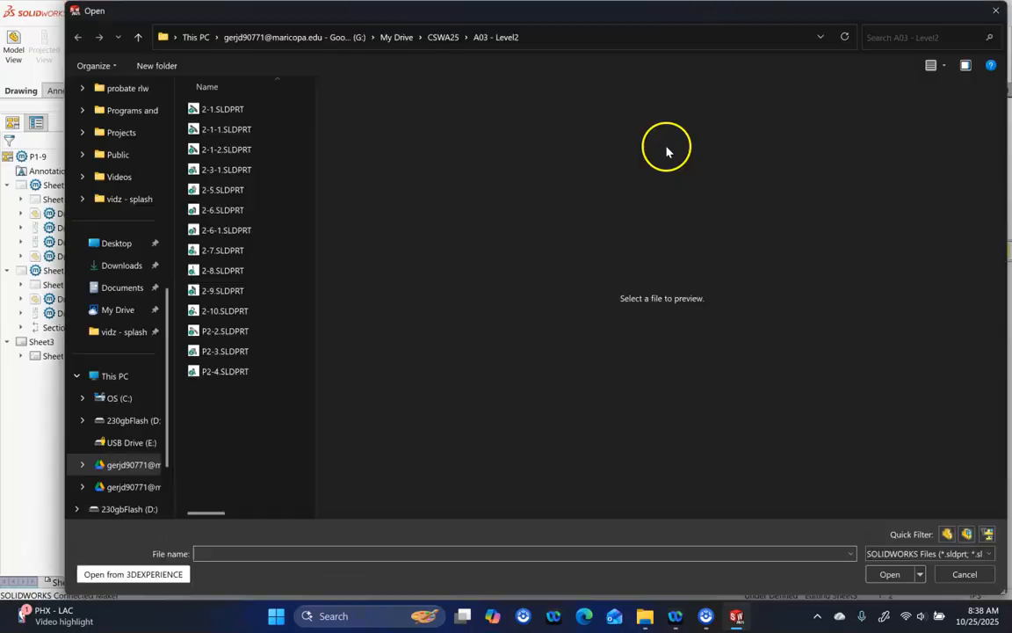
click(242, 290)
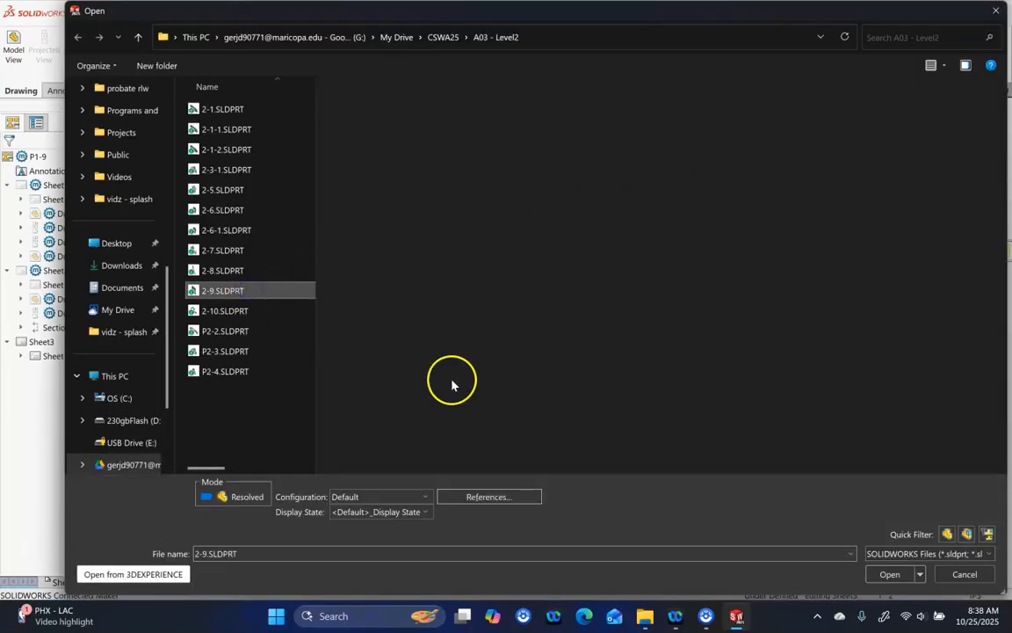
click(890, 574)
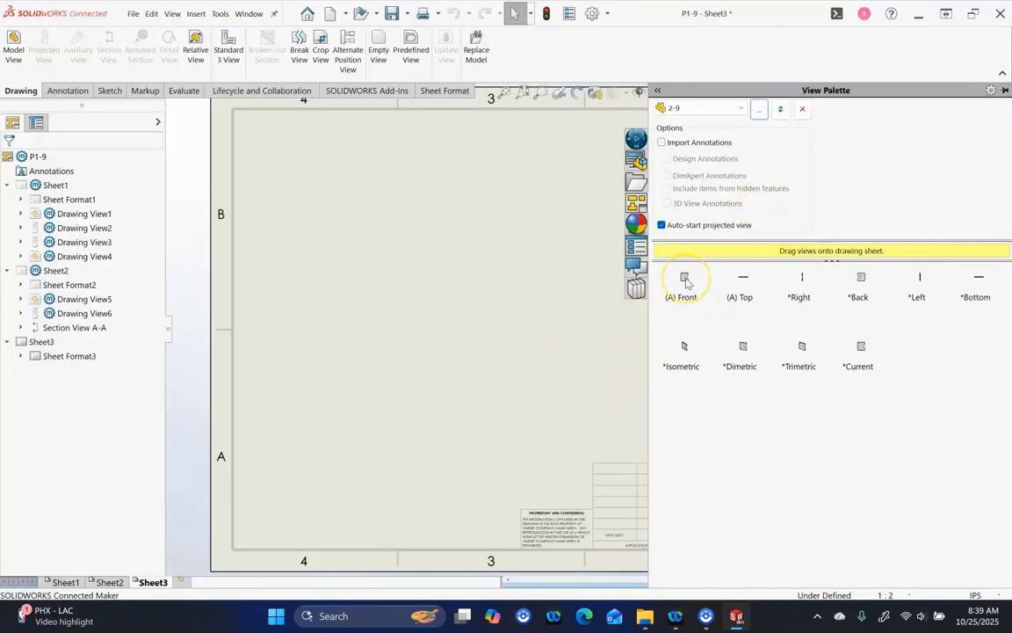
Drop the front view of 2-9 onto Sheet3, then project a right side view and an isometric view
mouse_move(661, 316)
mouse_down()
mouse_move(428, 351)
mouse_move(429, 343)
mouse_up()
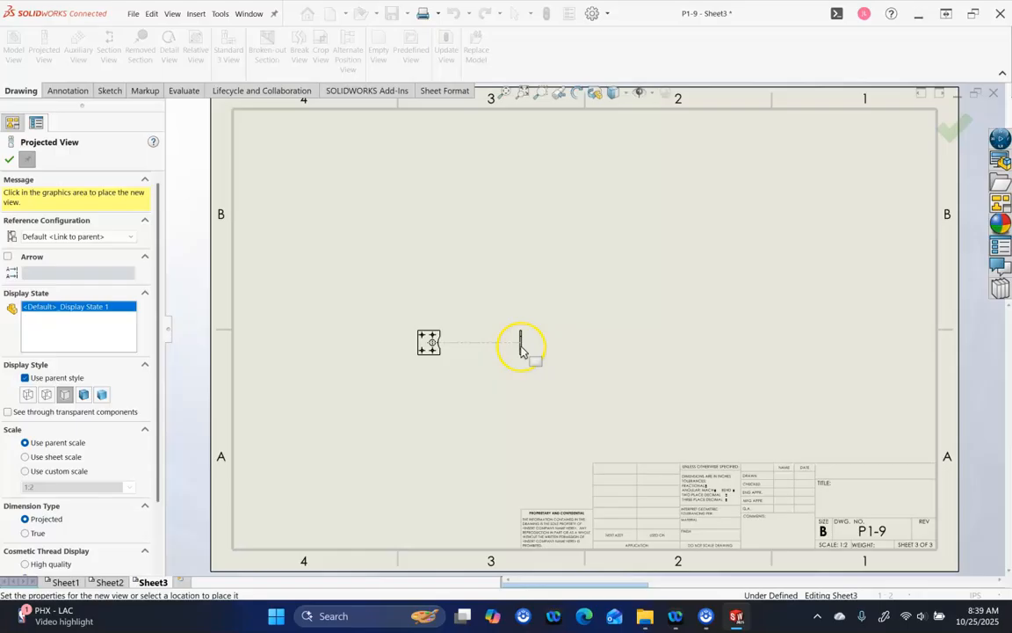
click(521, 348)
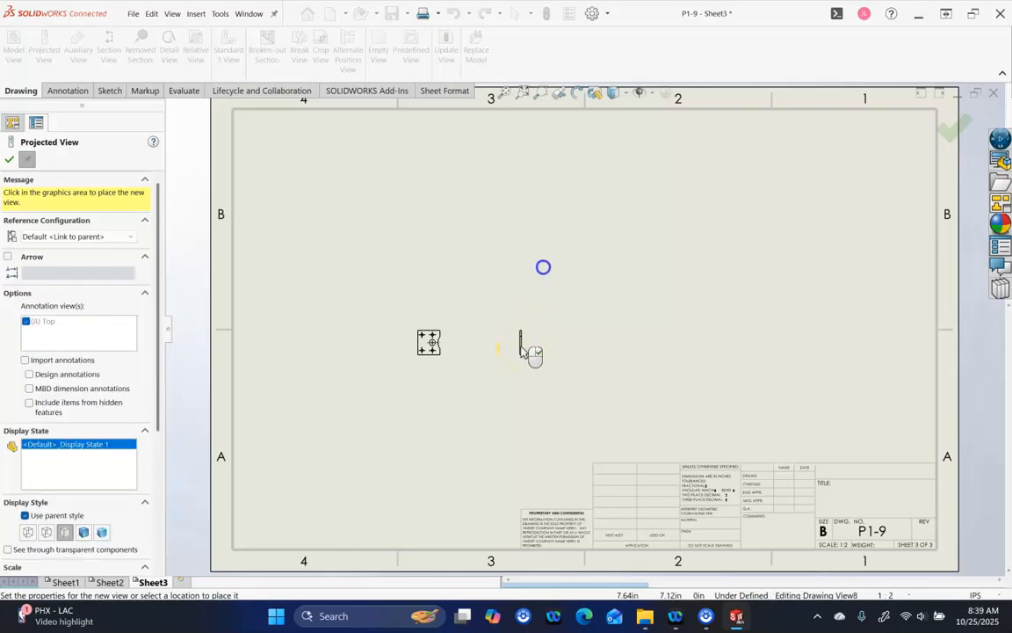
click(689, 235)
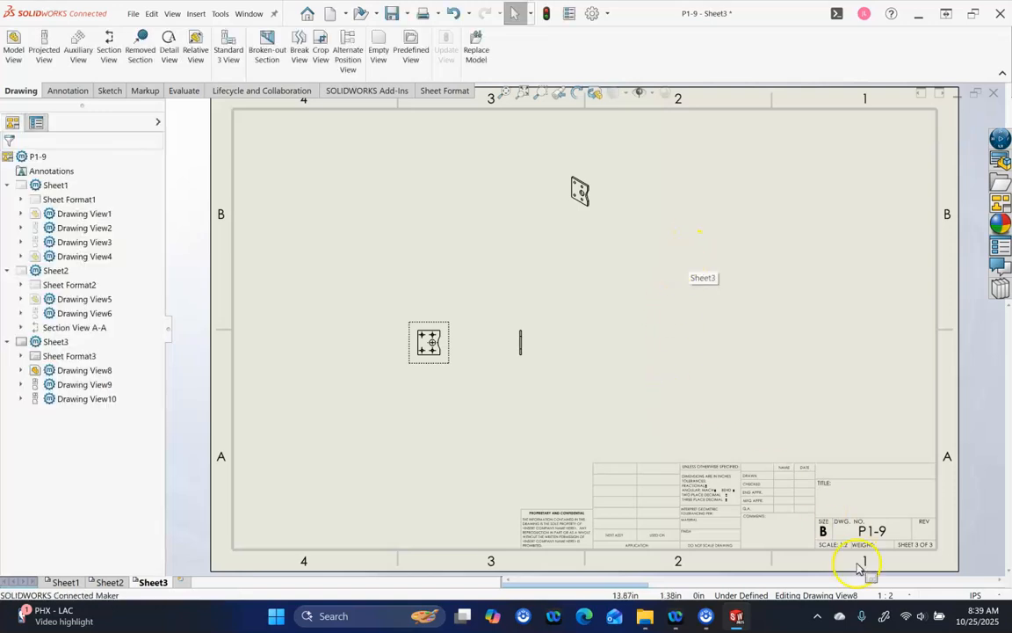
Try sheet scales 2:1 and 5:1, shift the front view left, then set a custom 4:1 scale
click(900, 595)
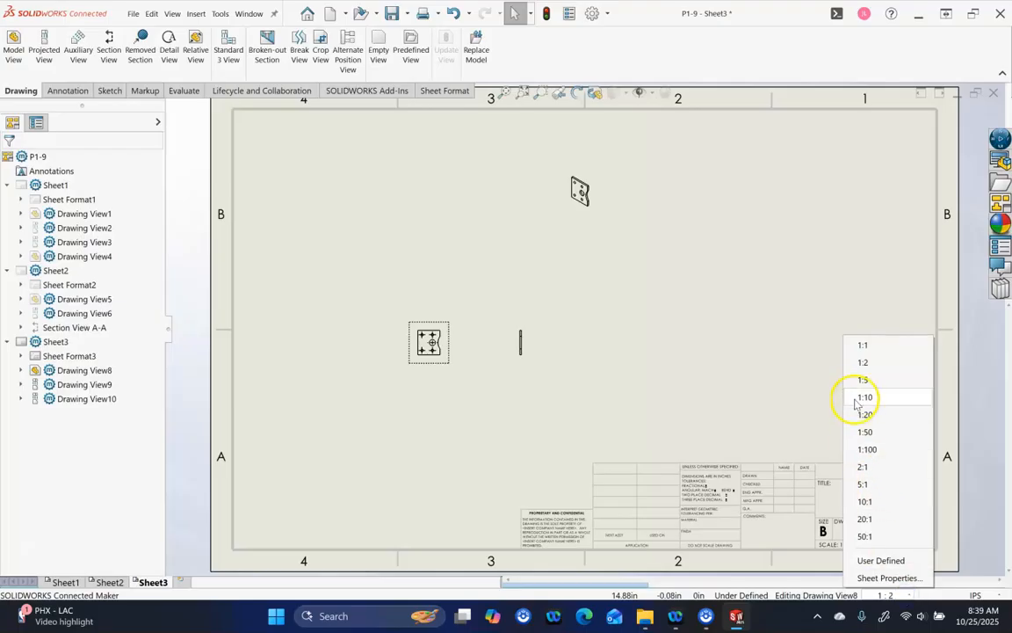
click(867, 472)
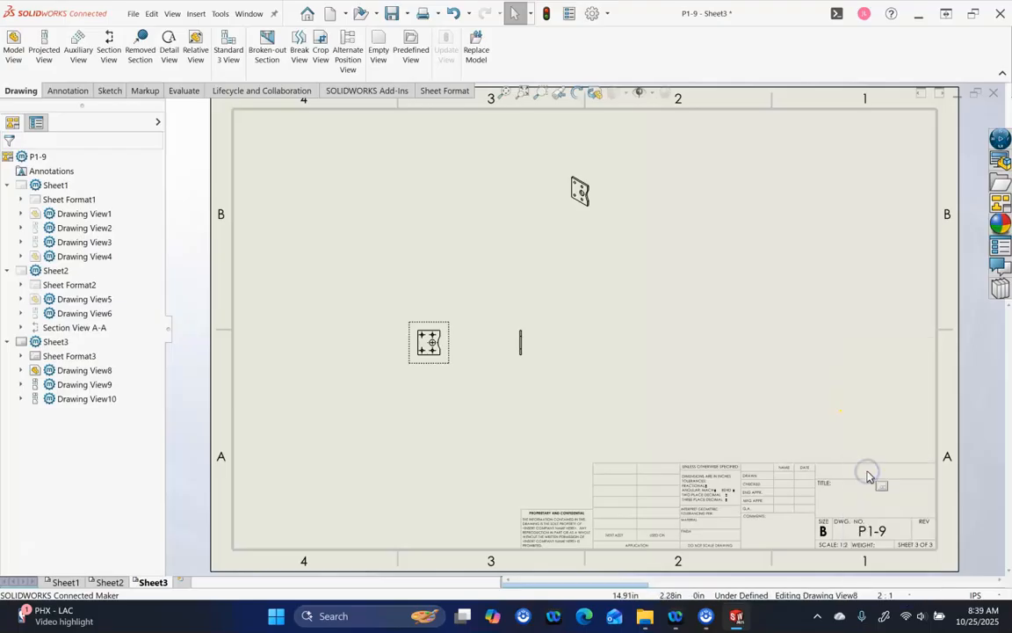
click(893, 597)
click(872, 485)
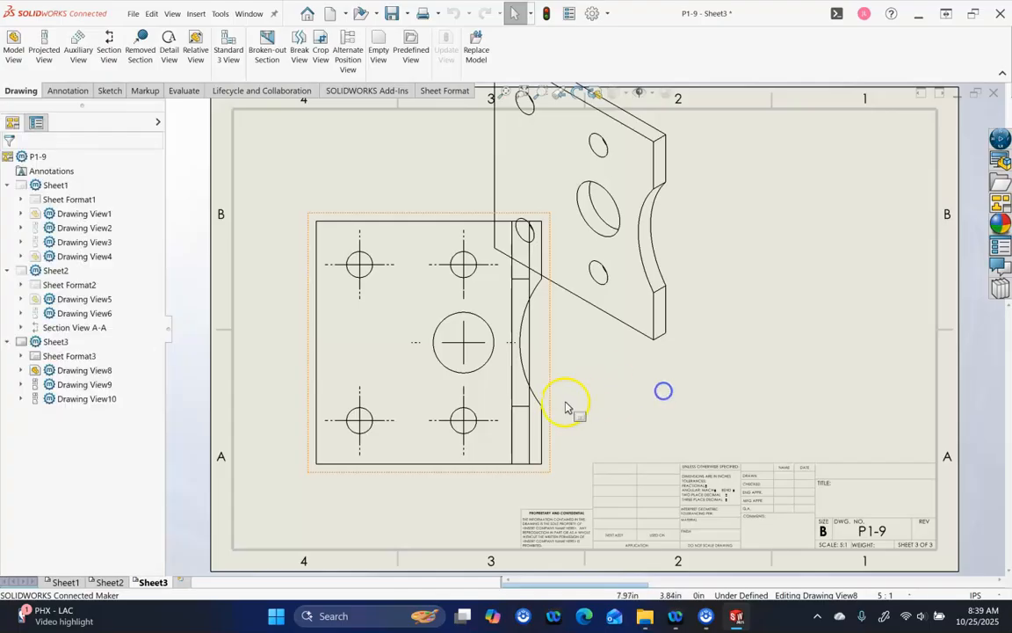
mouse_move(552, 406)
mouse_down()
mouse_move(597, 397)
mouse_move(509, 386)
mouse_up()
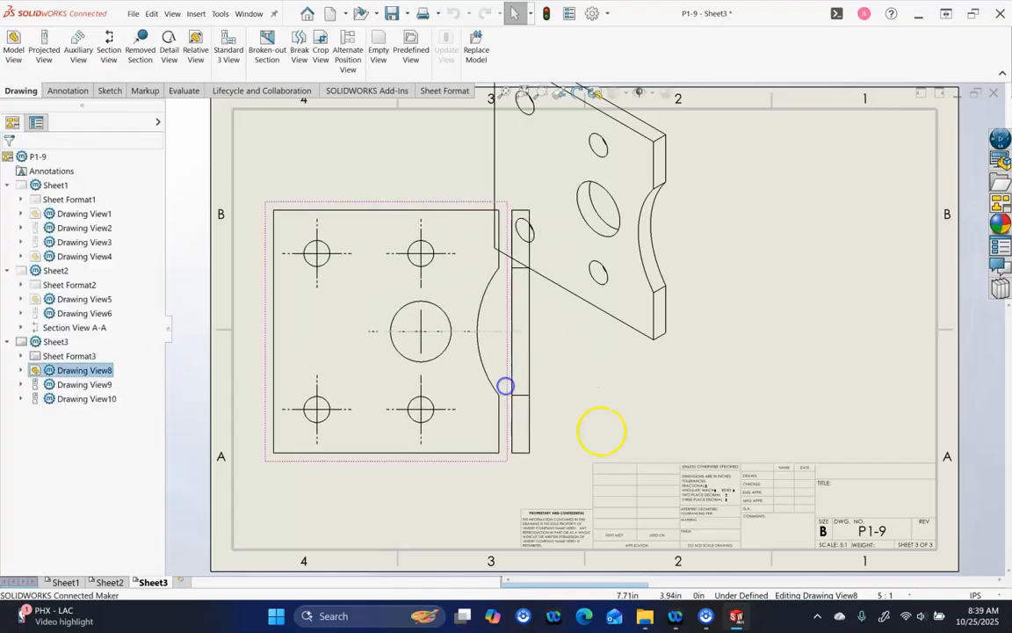
click(904, 595)
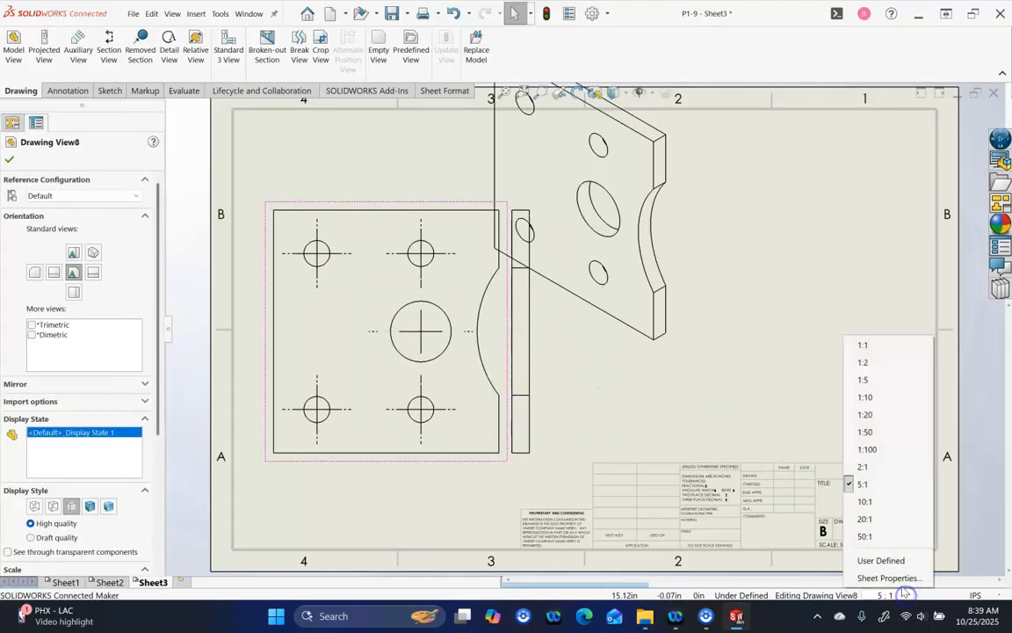
click(881, 561)
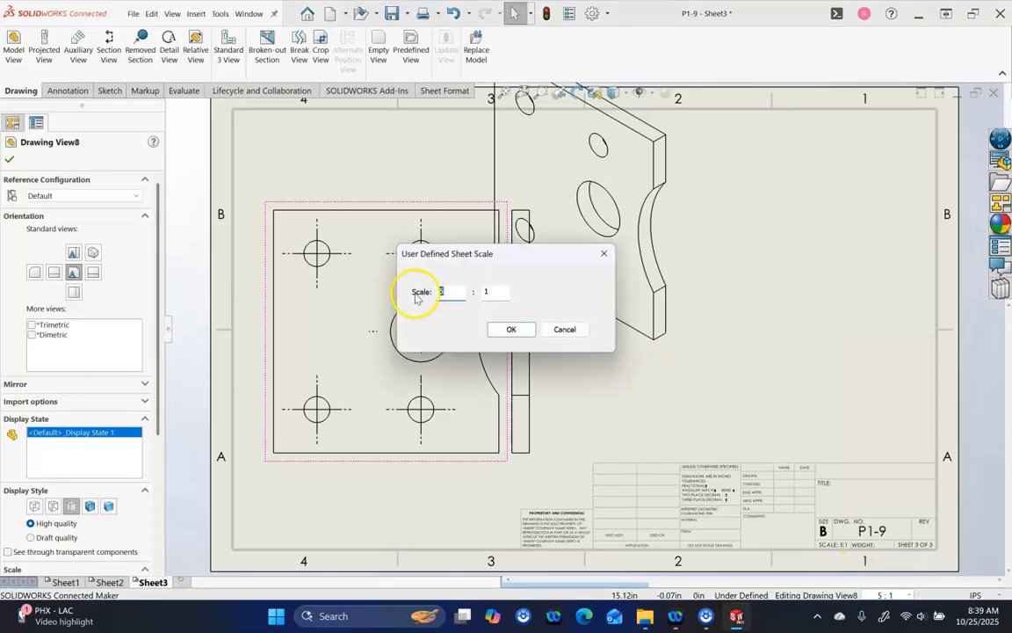
click(510, 329)
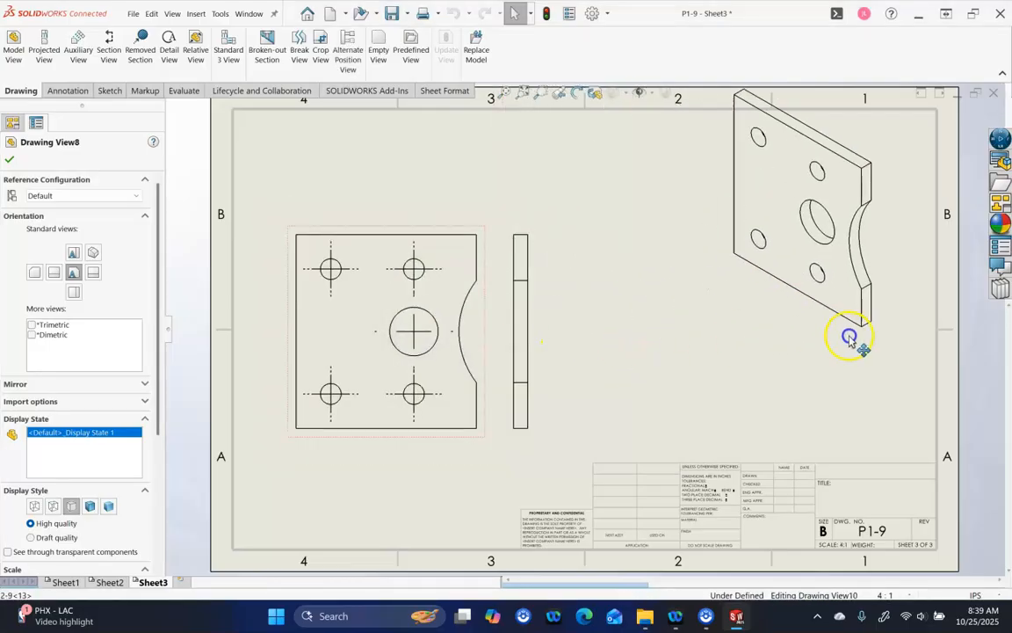
Place the isometric view at the top right and give it a custom 2:1 scale
click(906, 355)
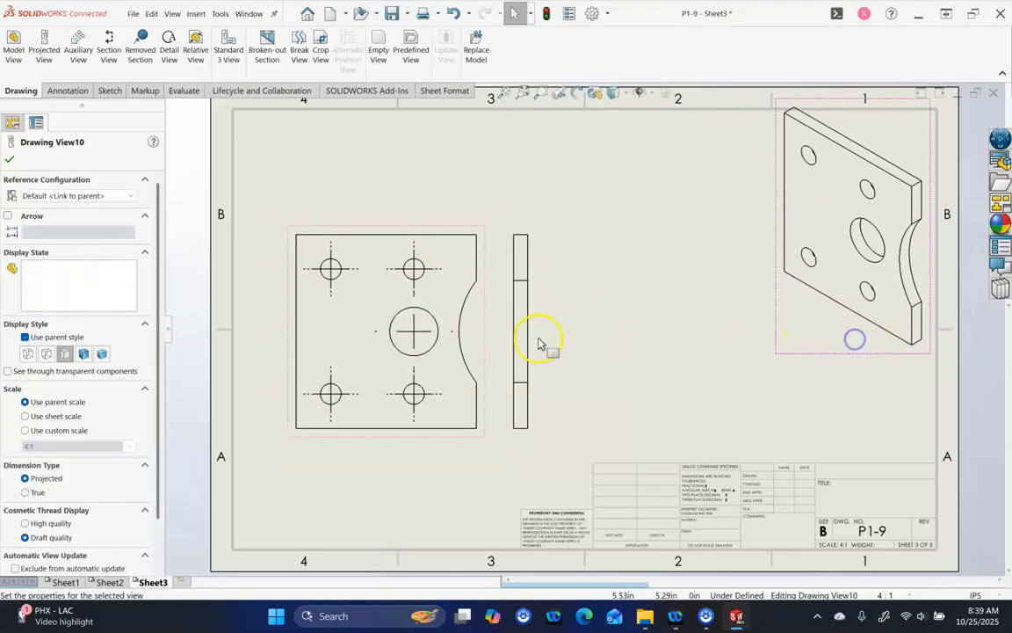
scroll(158, 420, down, 2)
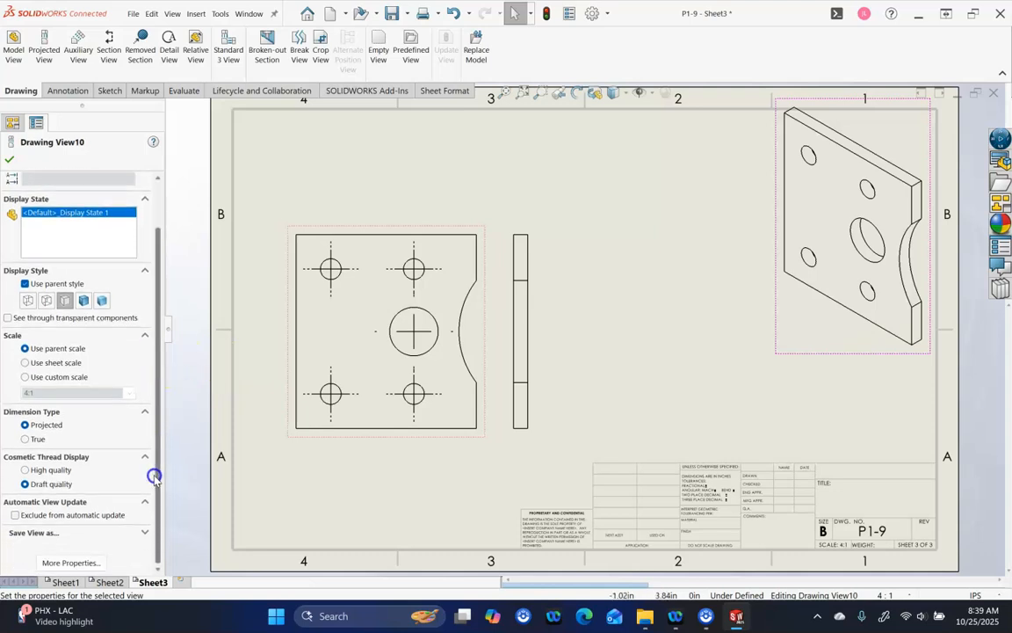
click(40, 380)
click(127, 396)
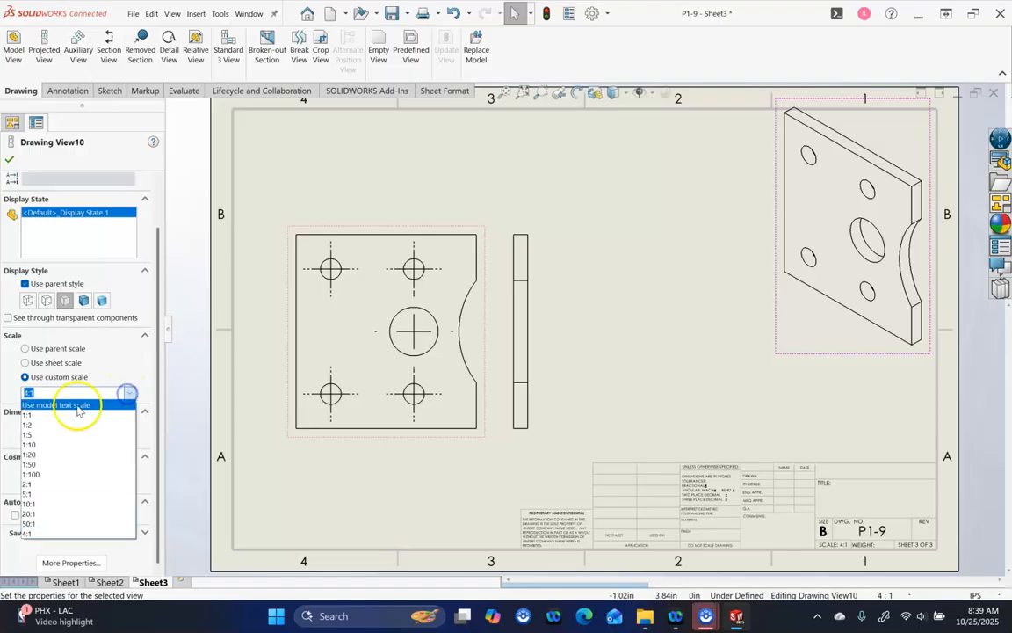
click(44, 486)
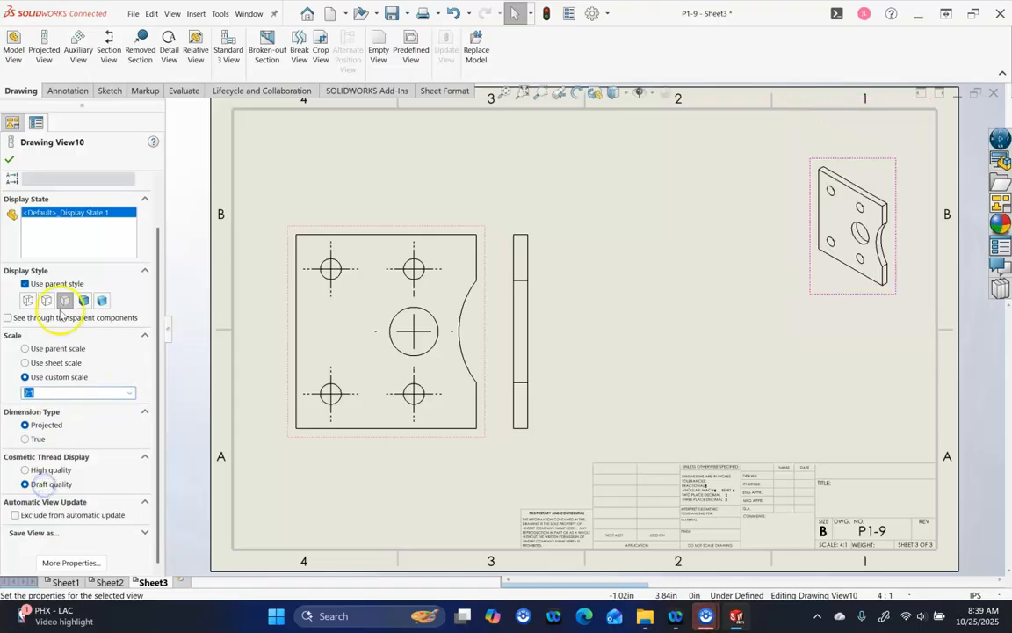
click(10, 161)
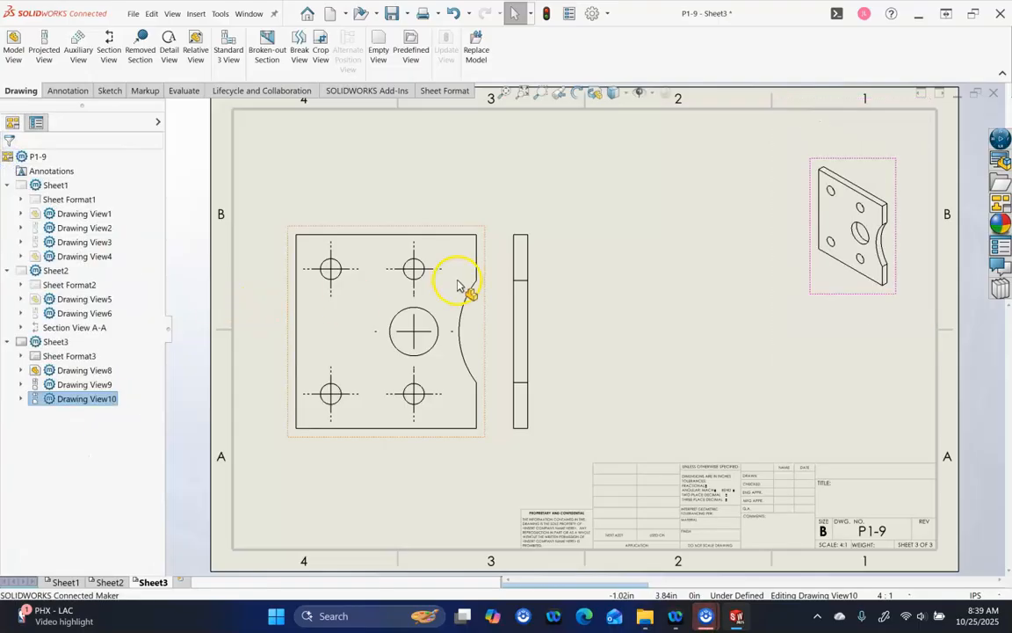
Shift the front and side views right and move the isometric view into the top-right corner
drag(539, 292, 634, 303)
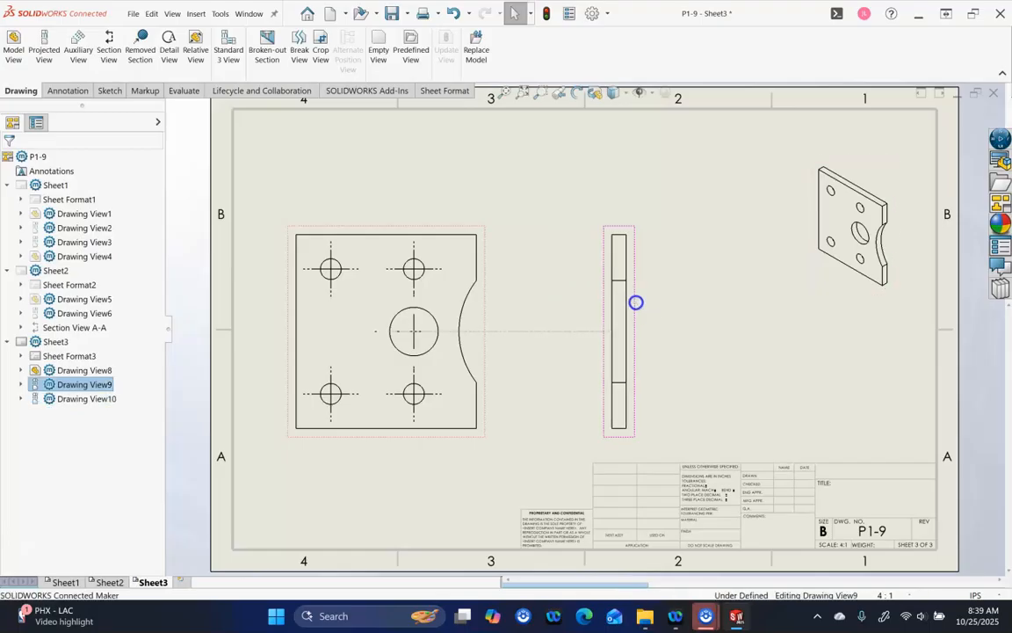
click(527, 309)
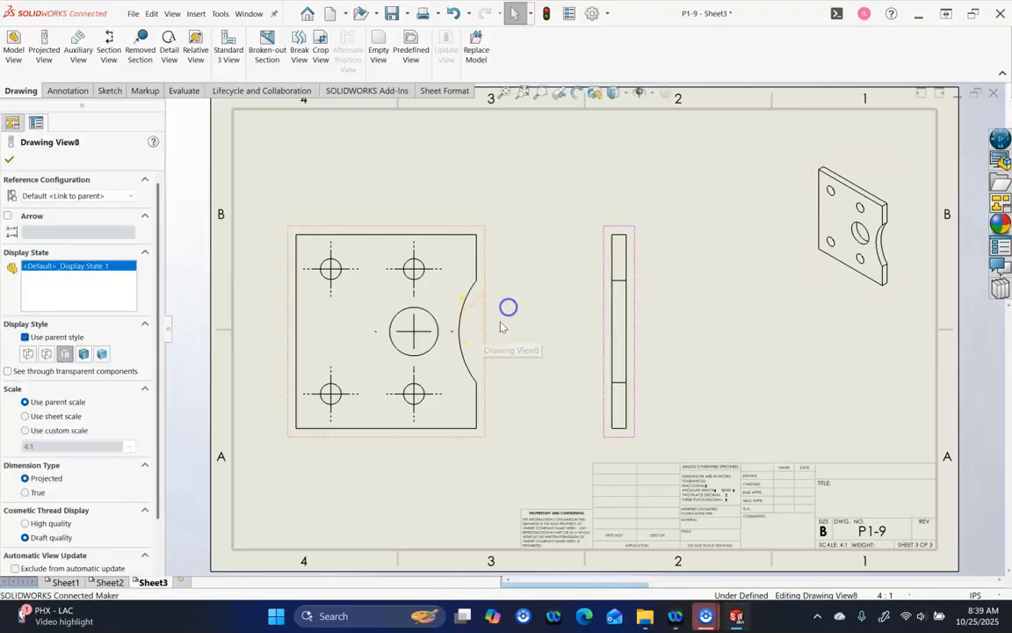
drag(484, 335, 560, 307)
drag(628, 340, 707, 332)
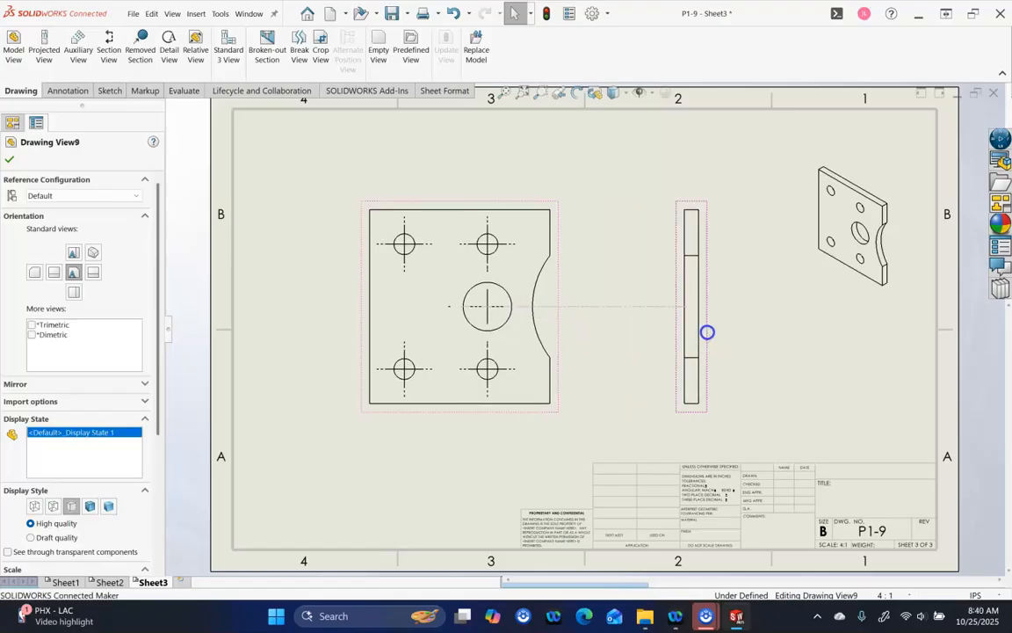
click(751, 360)
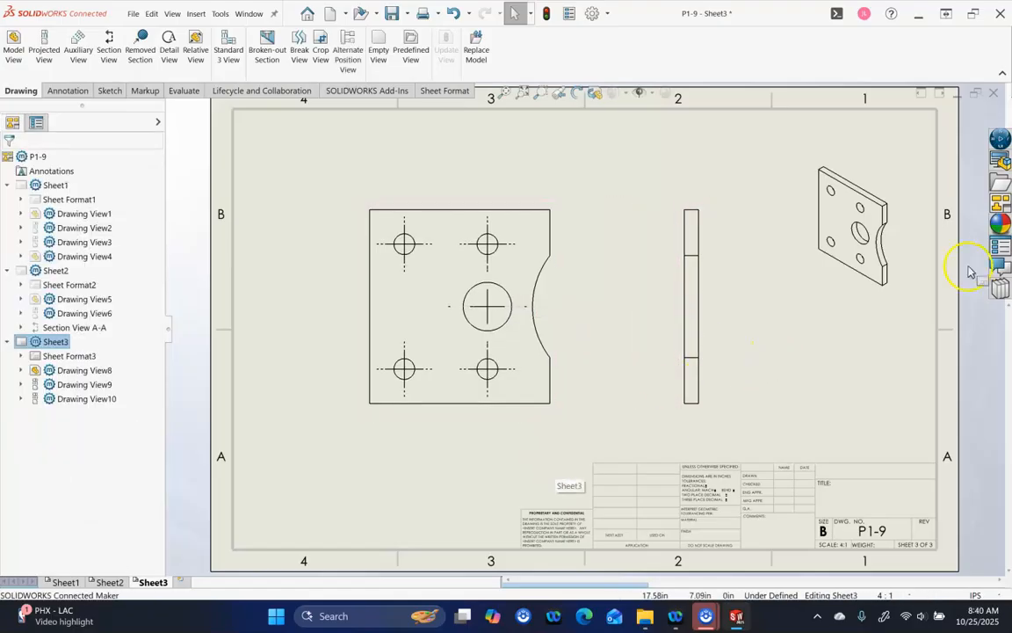
mouse_move(866, 316)
mouse_down()
mouse_move(863, 273)
mouse_move(888, 264)
mouse_up()
click(266, 479)
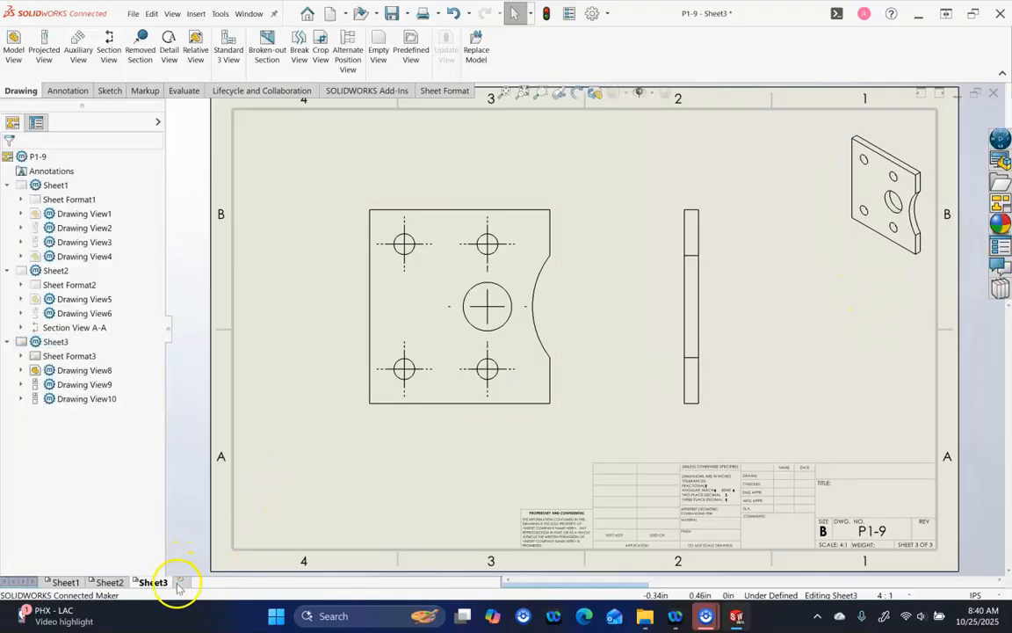
Add Sheet4 and load part 3-5.SLDPRT from CSWA25 > A04 - Level3 into the View Palette
click(180, 582)
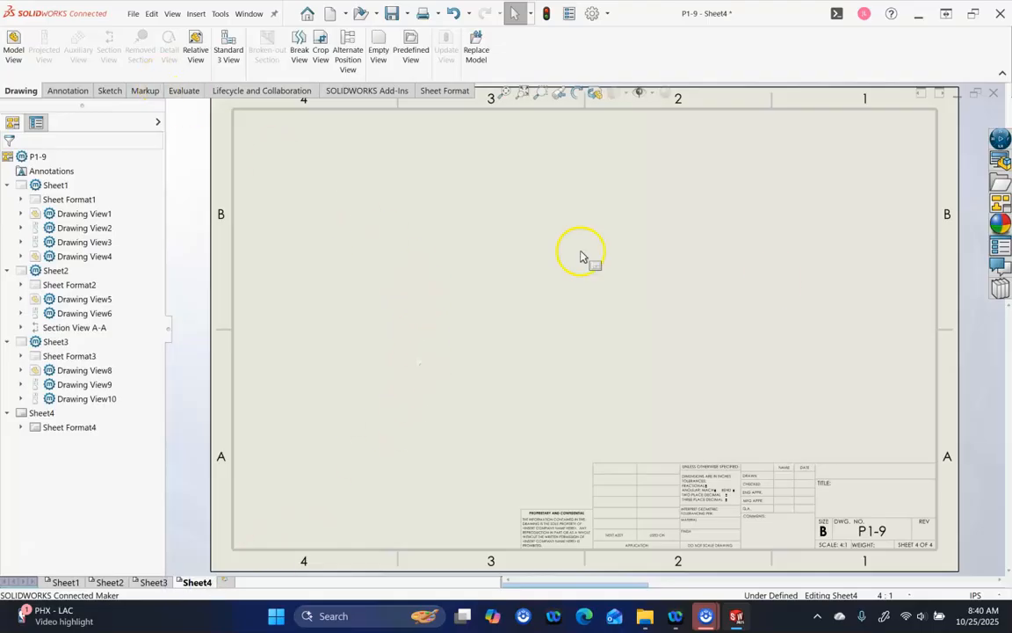
click(998, 203)
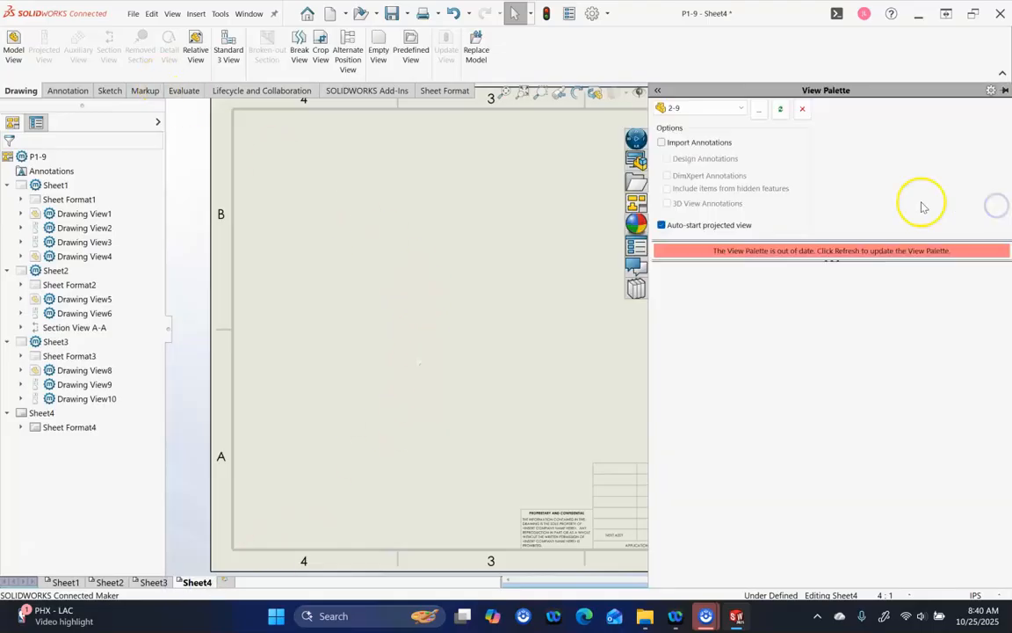
click(759, 110)
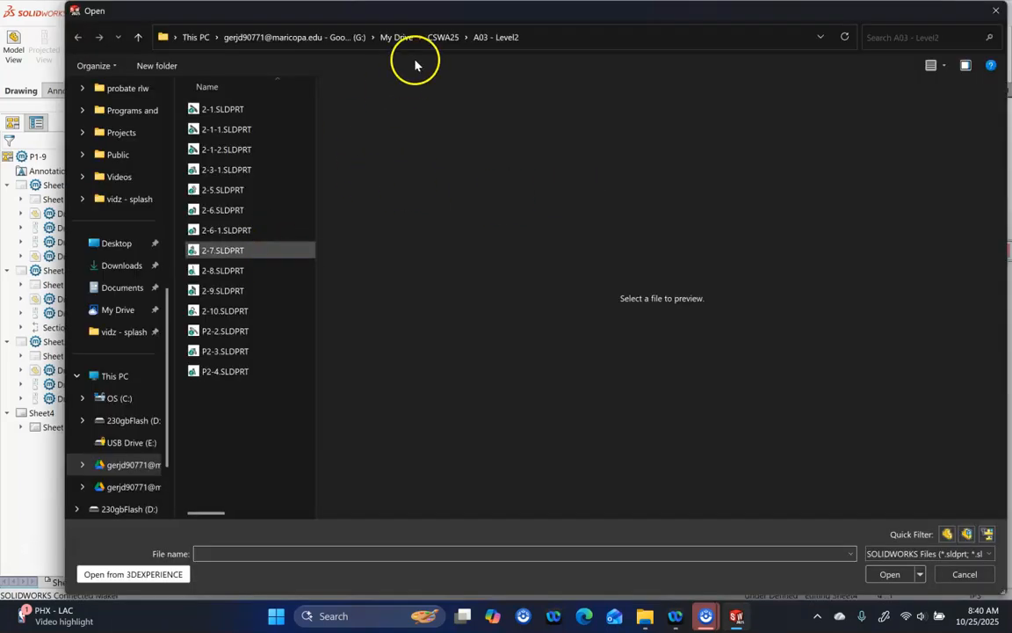
click(444, 38)
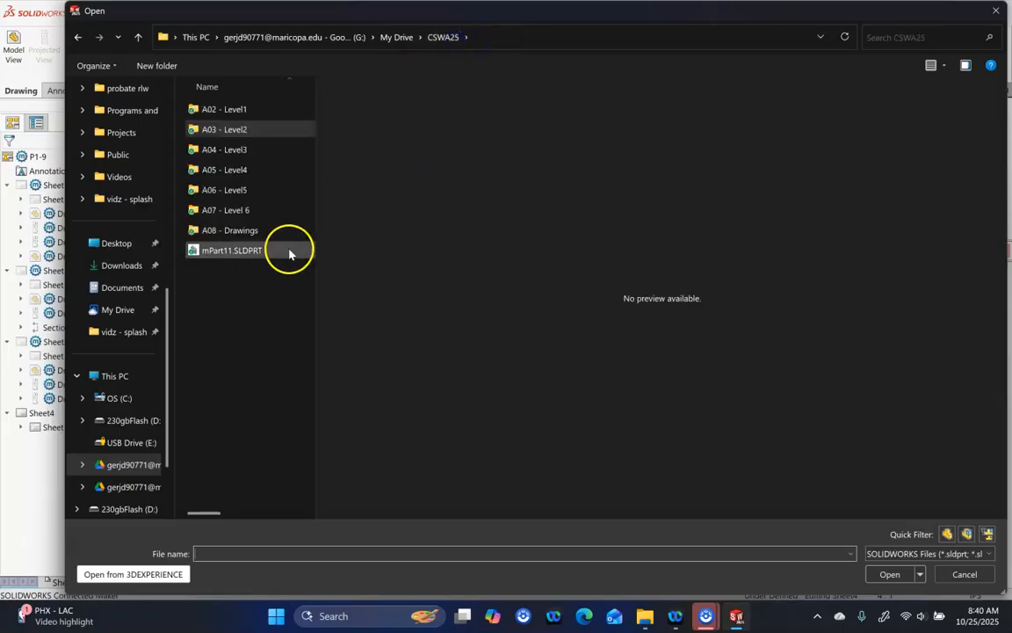
double_click(229, 155)
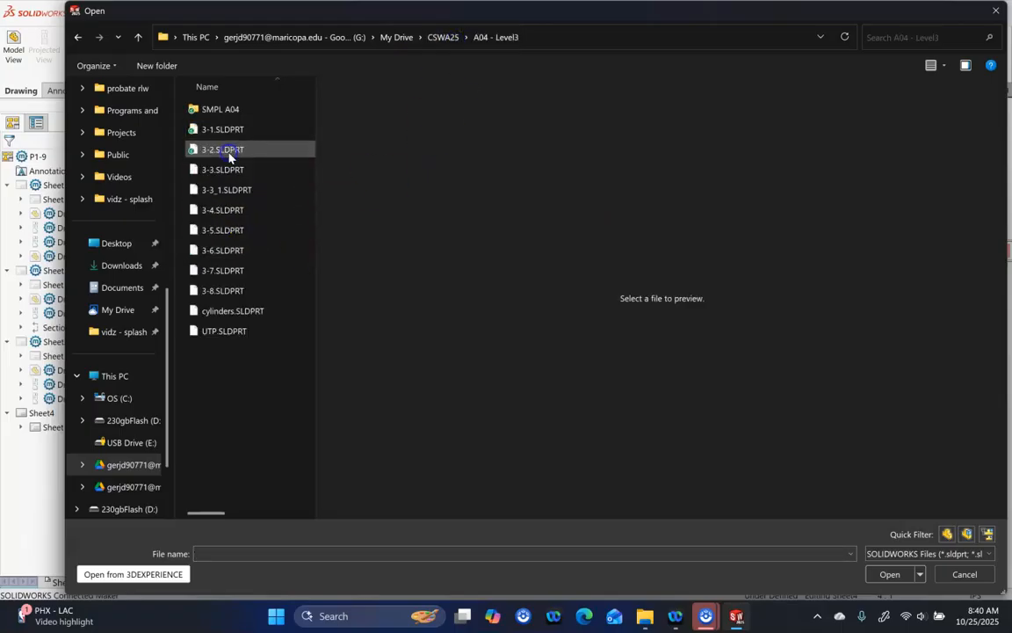
click(224, 229)
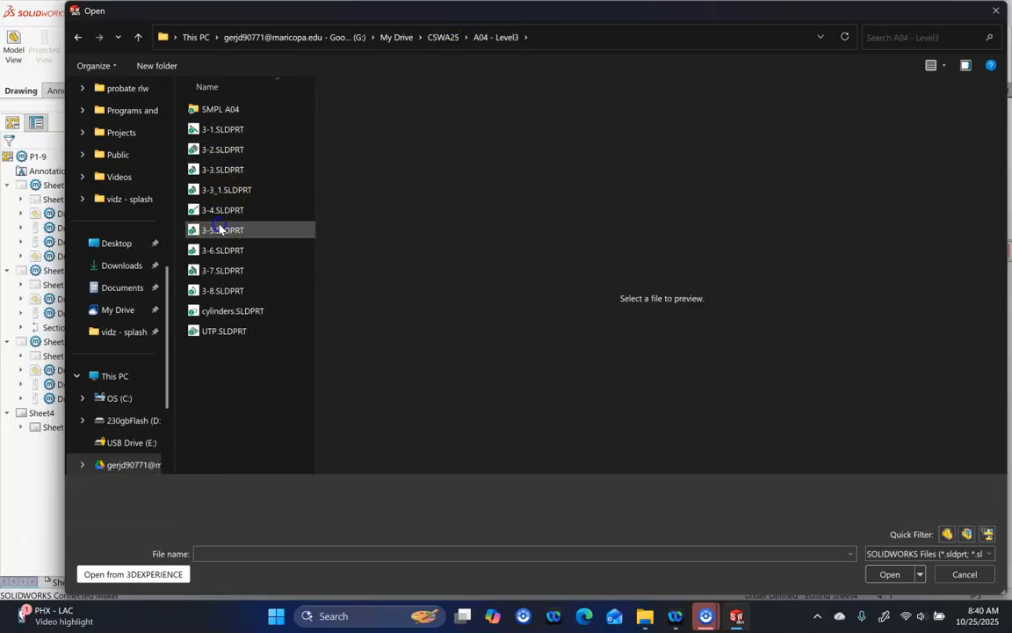
click(887, 575)
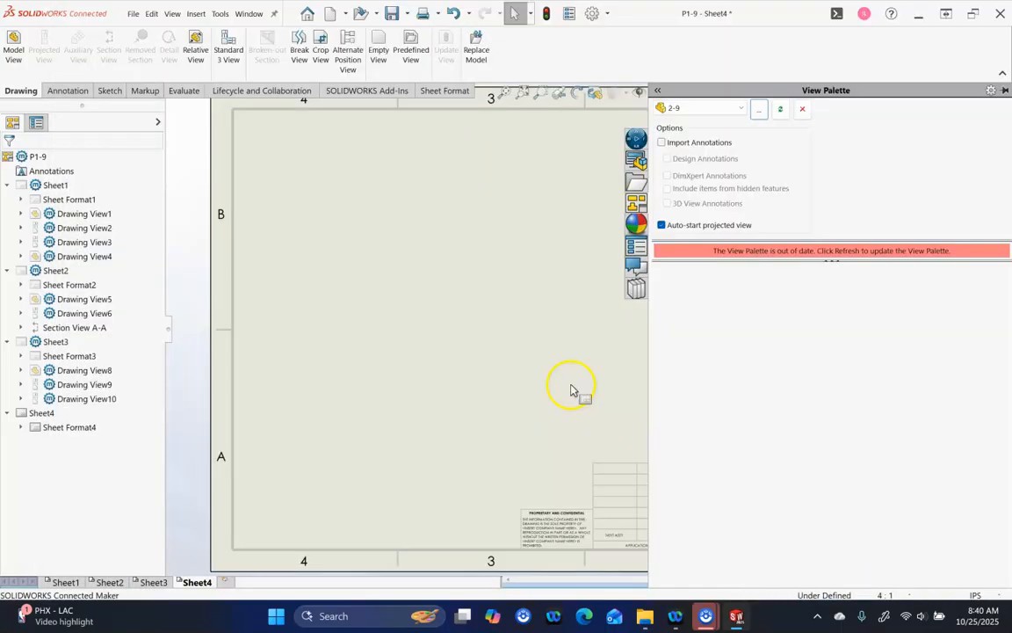
Drop part 3-5's front view onto Sheet4, adding a projected side view and an isometric view
drag(683, 301, 511, 342)
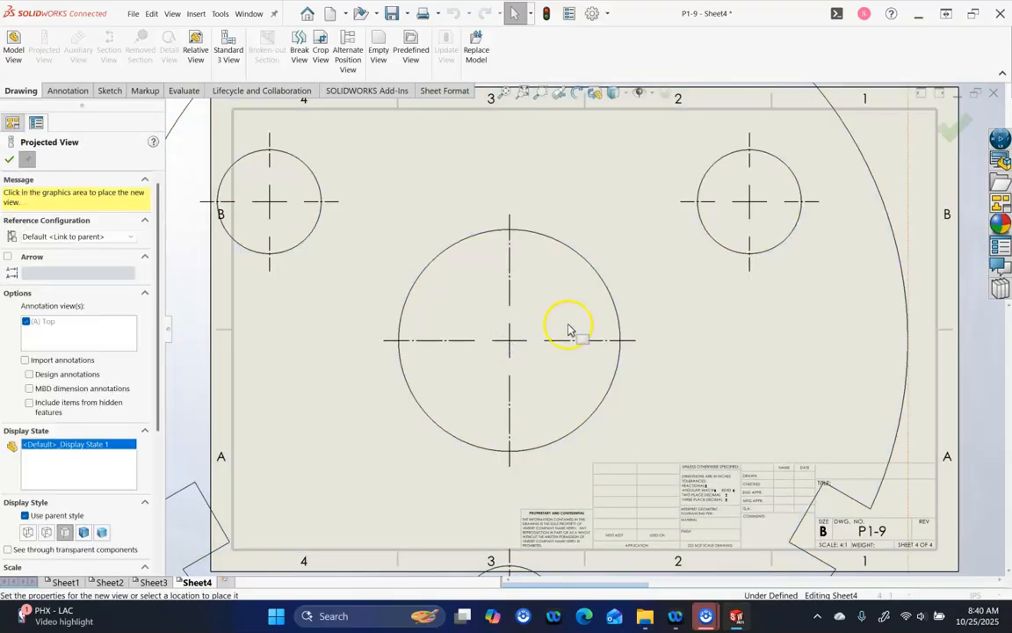
scroll(792, 252, up, 4)
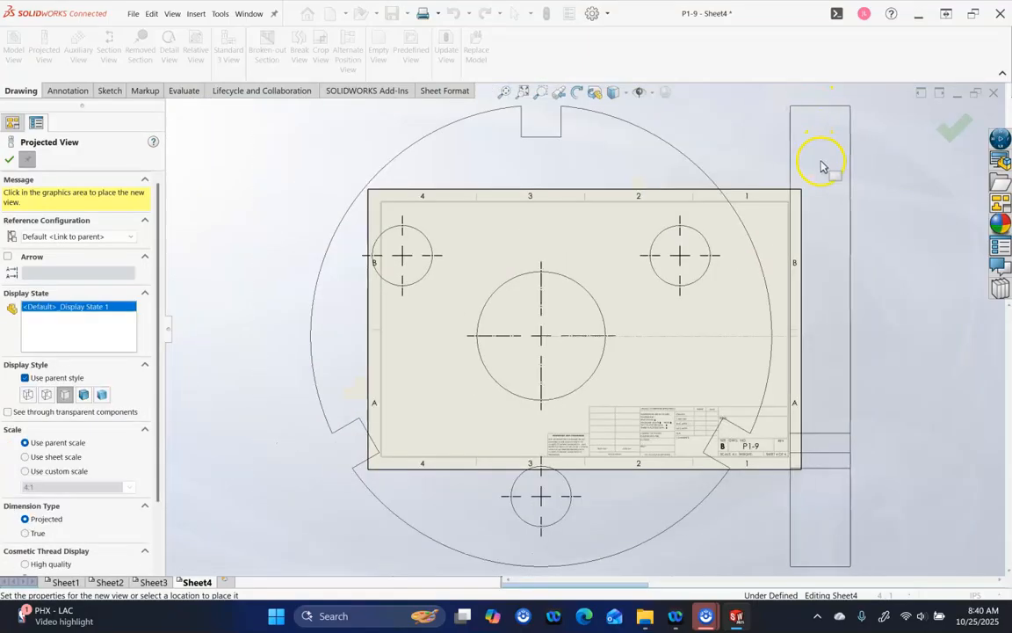
click(816, 180)
scroll(800, 250, up, 3)
scroll(797, 255, up, 1)
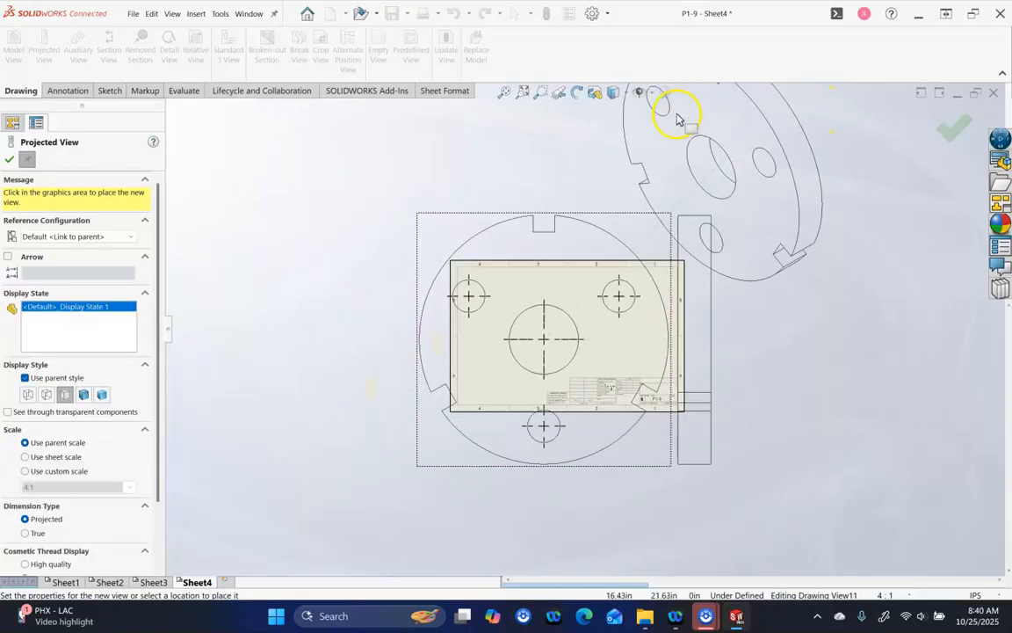
click(686, 121)
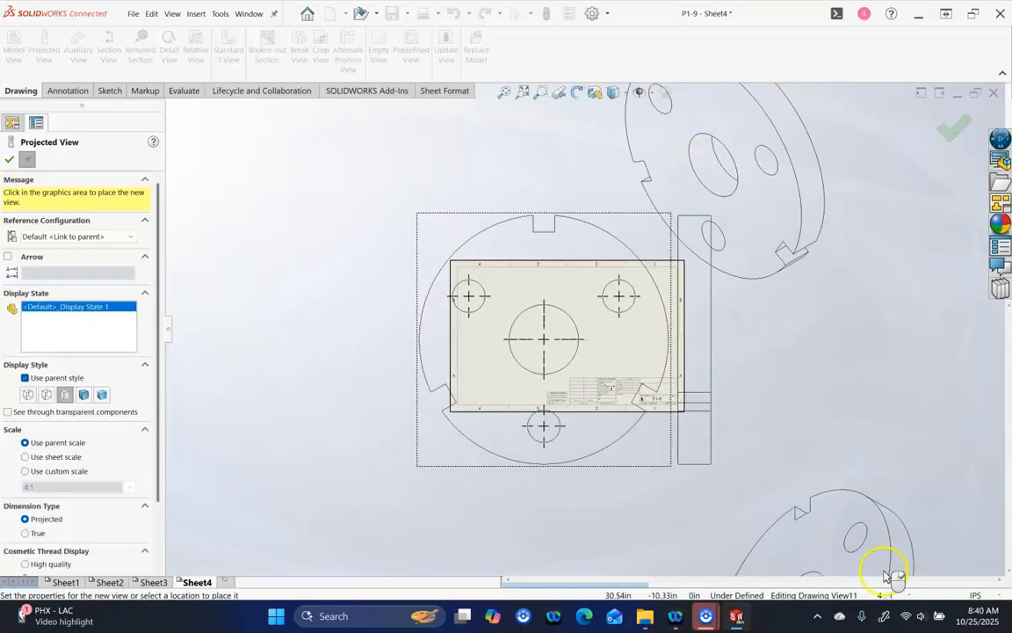
click(939, 128)
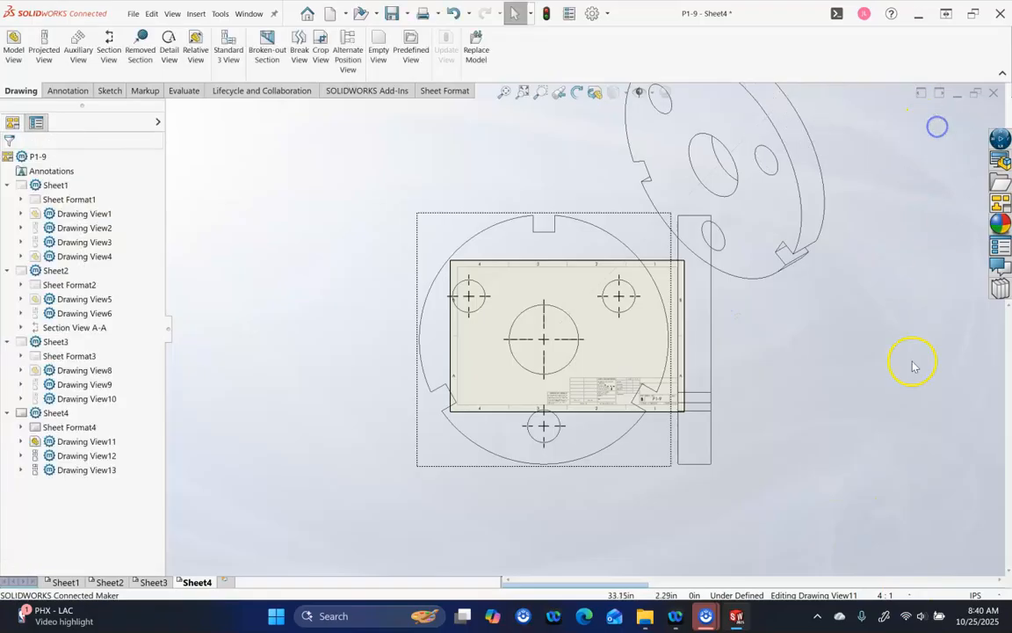
Change Sheet4's scale from 4:1 to 1:1
click(896, 594)
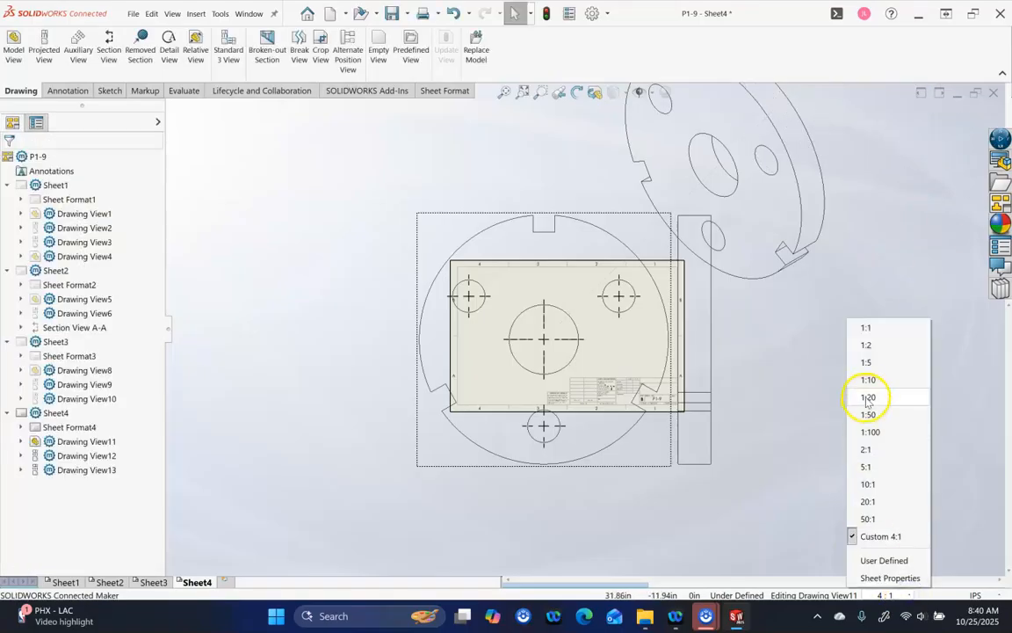
click(862, 327)
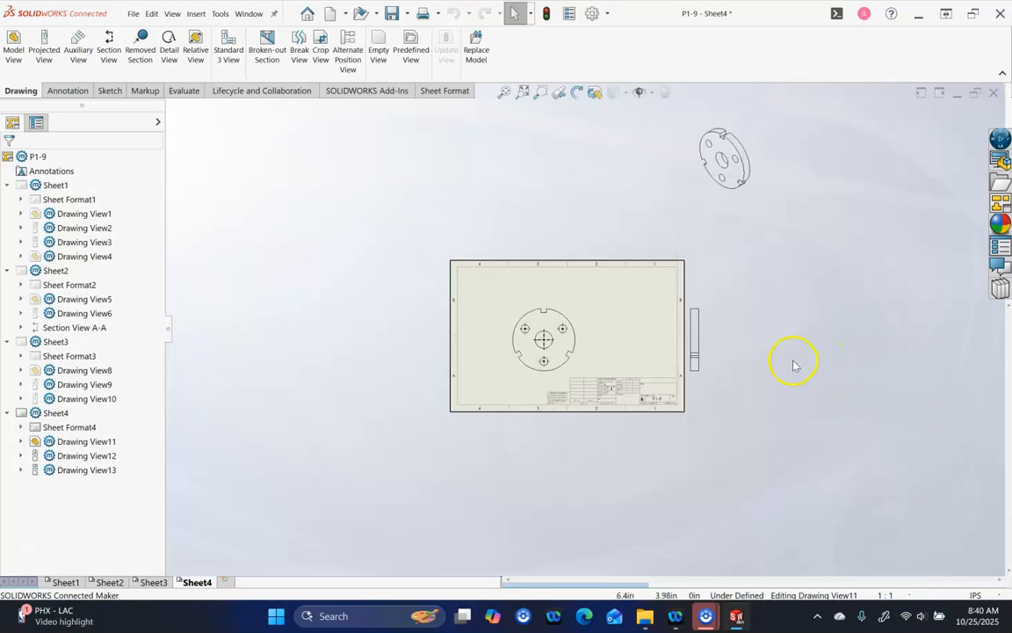
scroll(580, 317, down, 2)
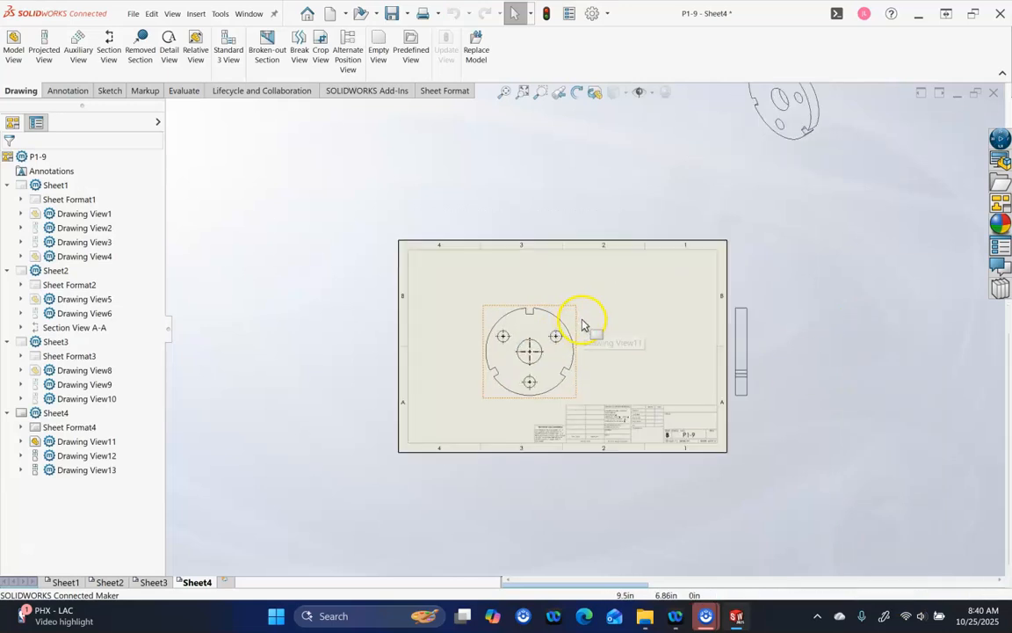
Arrange the side, circular front and isometric views inside the sheet border, isometric at upper right
click(730, 314)
drag(641, 312, 640, 309)
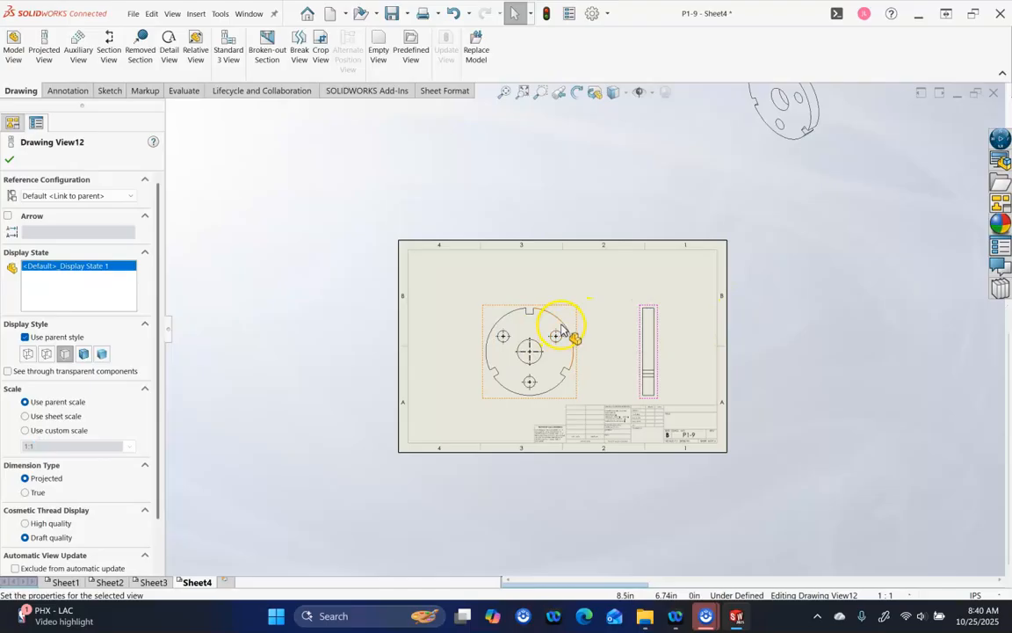
mouse_move(567, 312)
mouse_down()
mouse_move(542, 316)
mouse_move(518, 299)
mouse_up()
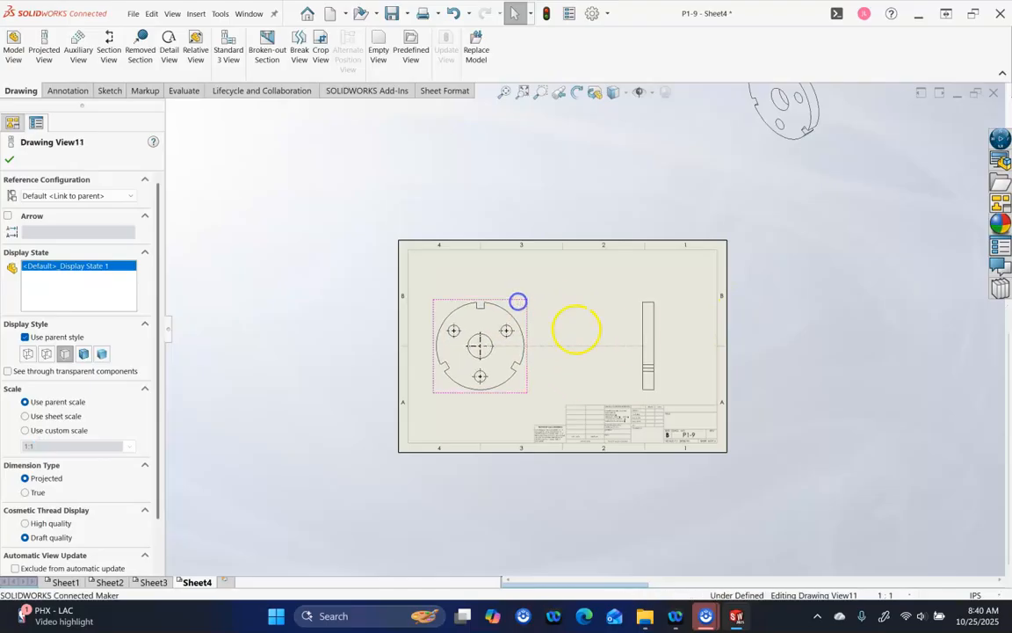
click(646, 350)
drag(646, 350, 576, 349)
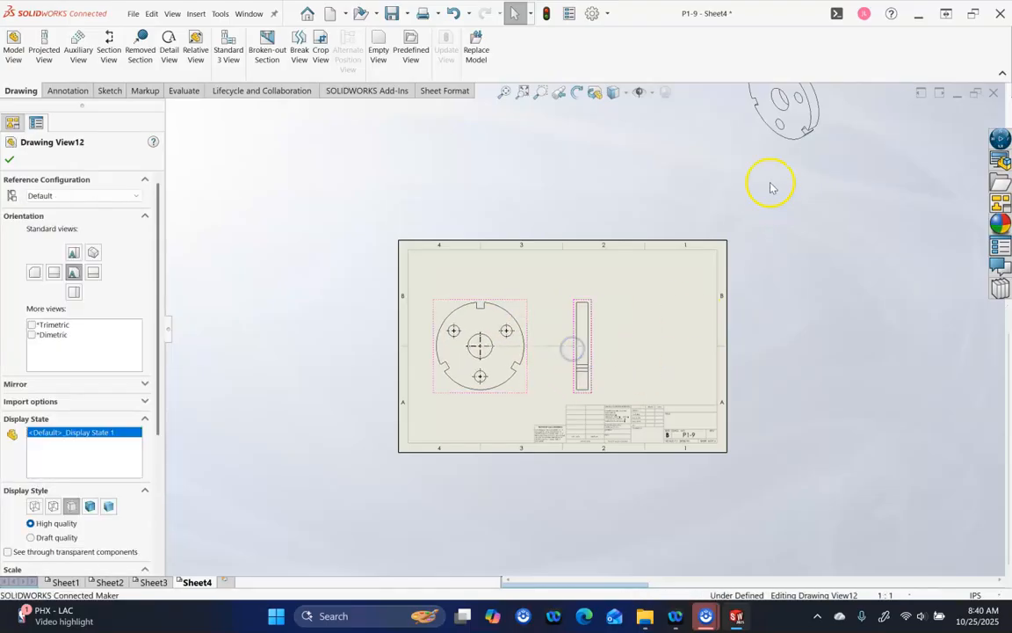
drag(767, 152, 688, 312)
drag(770, 156, 653, 349)
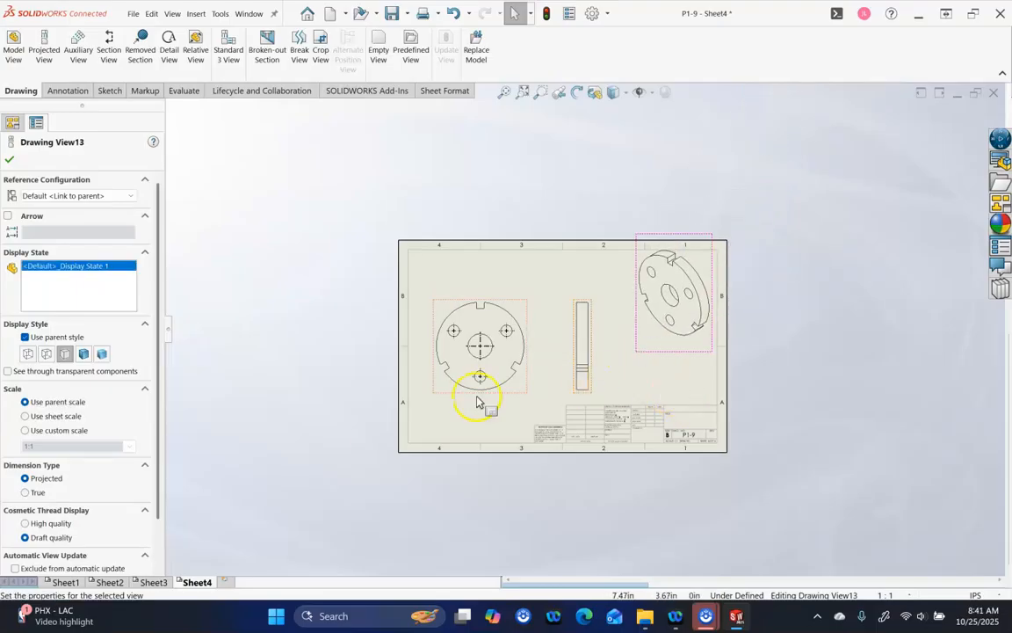
Give the isometric view a custom 1:2 scale
click(74, 430)
click(129, 446)
click(77, 478)
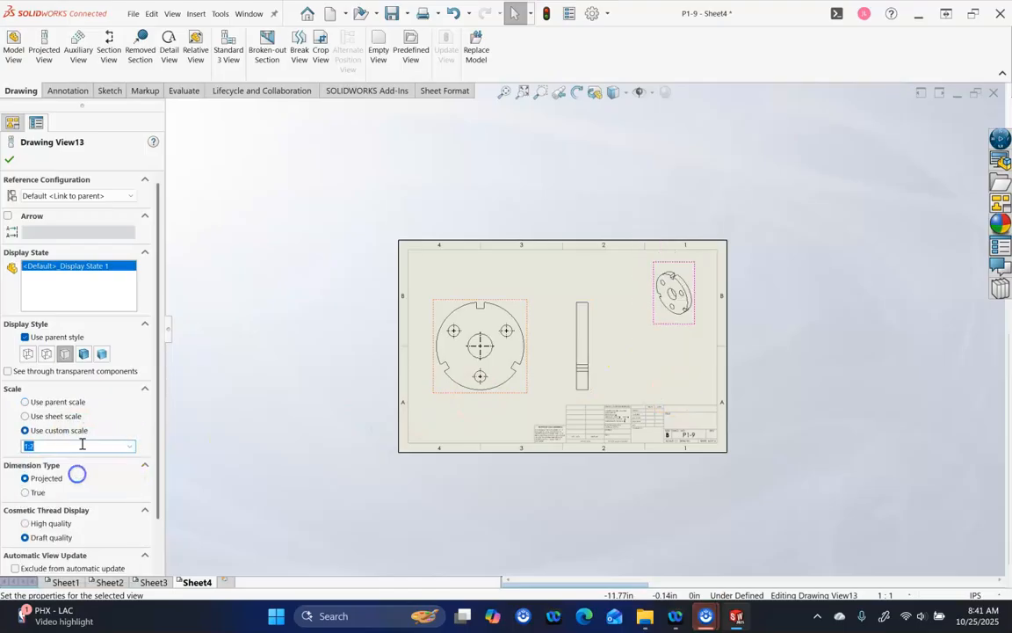
click(8, 161)
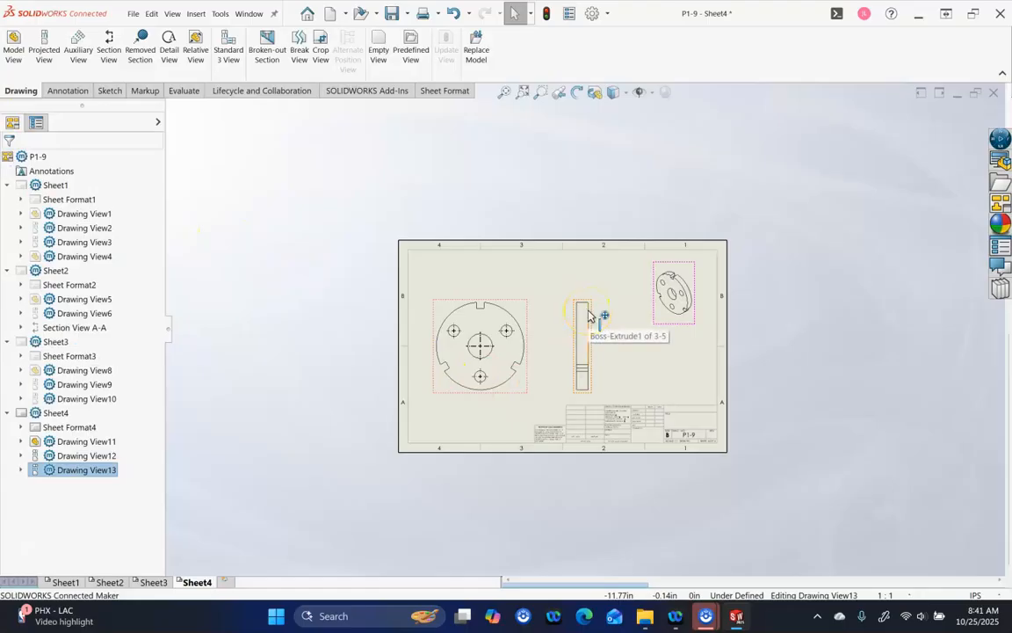
Zoom to fit and shift the front and side views right across Sheet4
key(f)
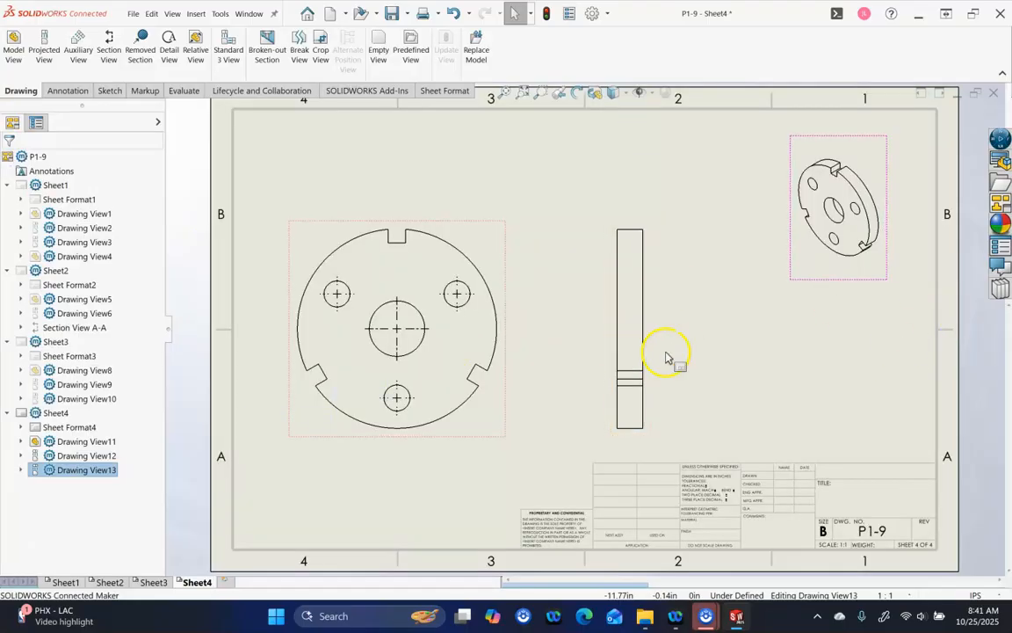
drag(652, 369, 689, 369)
drag(507, 387, 543, 372)
click(797, 362)
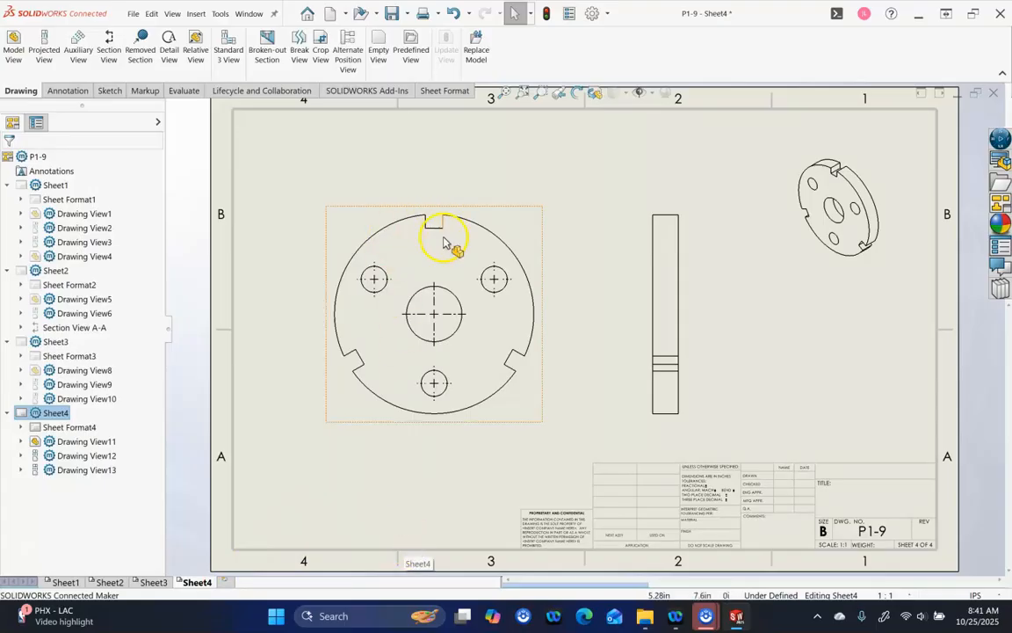
Add Sheet5 and load part 4-6.SLDPRT from CSWA25 > A05 - Level4 for a model view
click(222, 584)
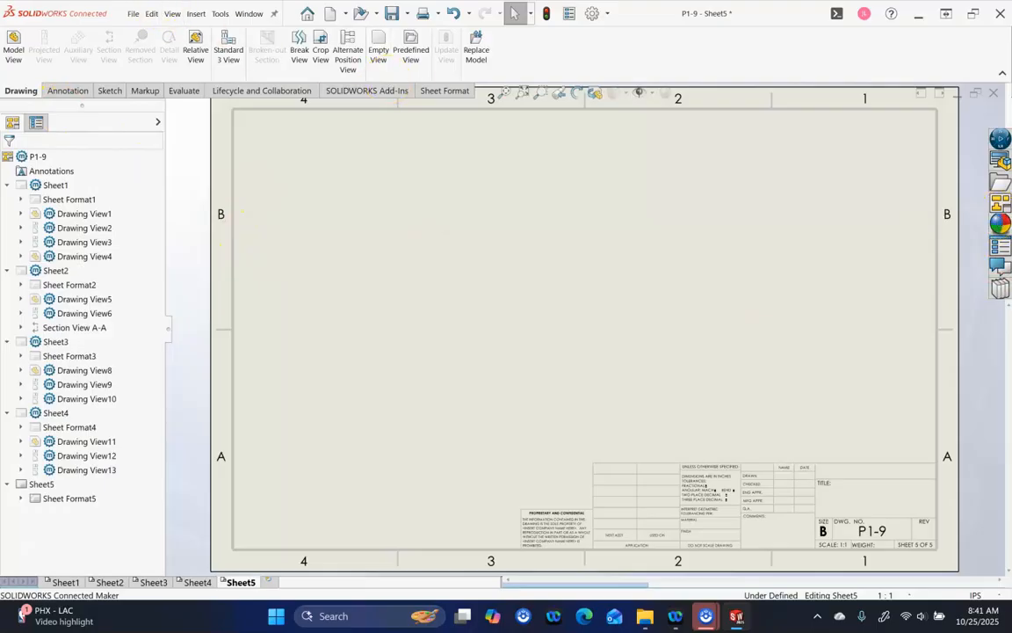
click(14, 45)
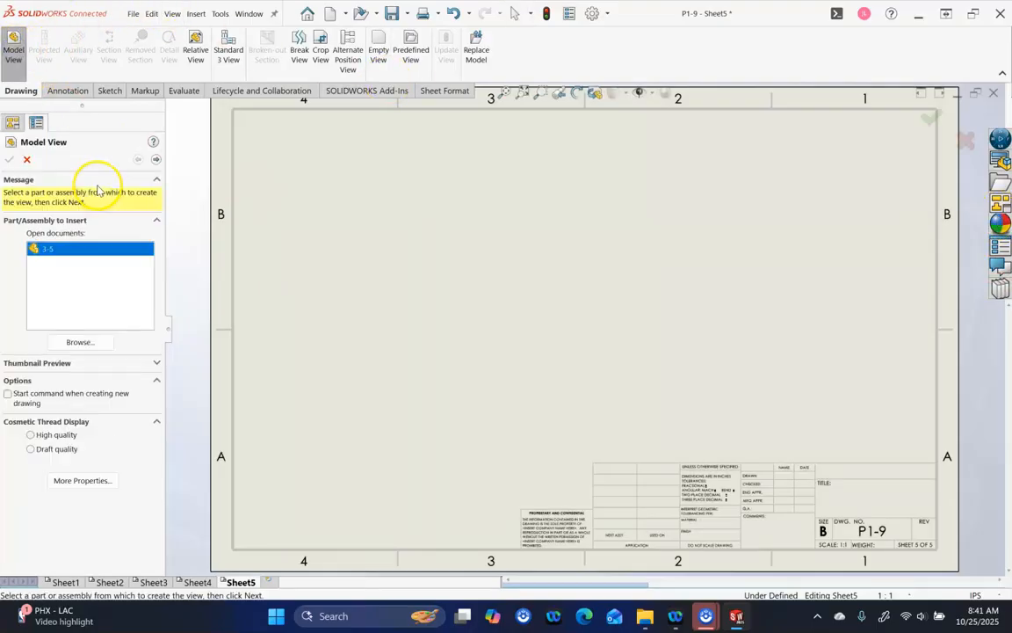
click(80, 342)
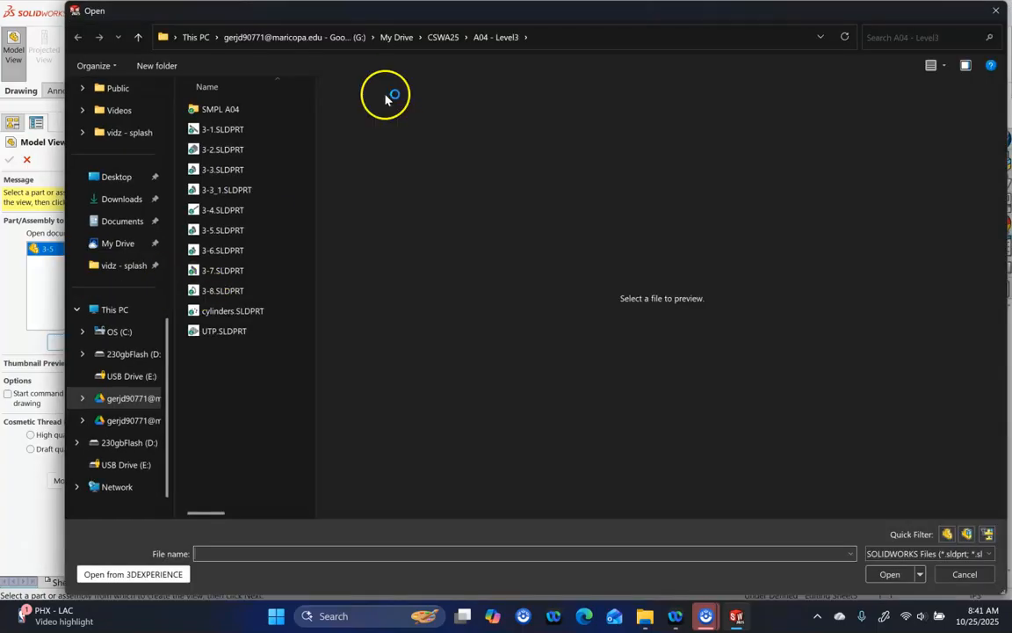
click(430, 39)
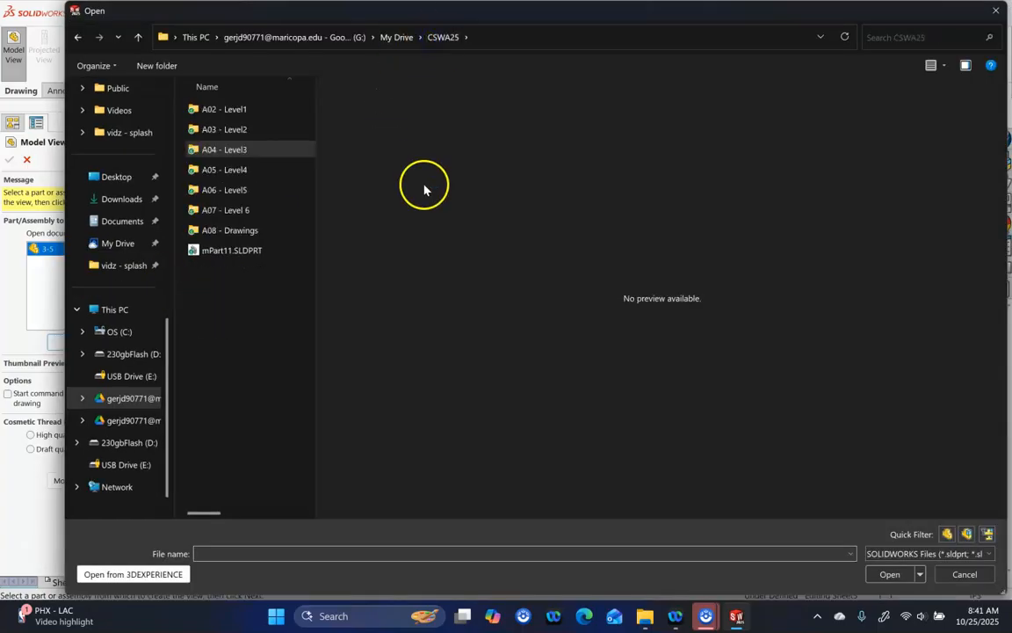
click(217, 213)
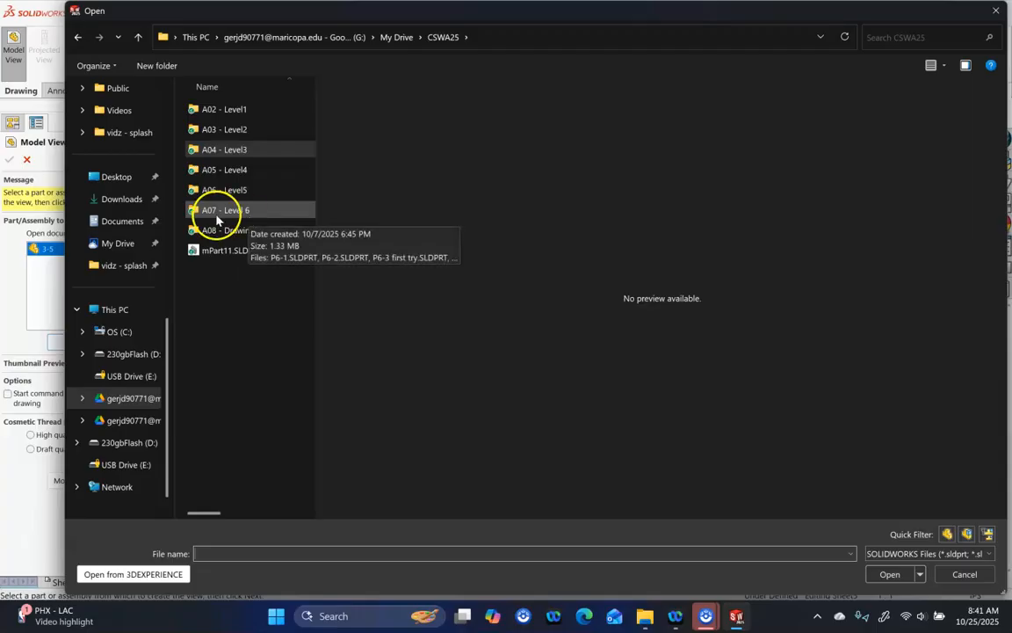
click(217, 172)
double_click(218, 173)
click(221, 209)
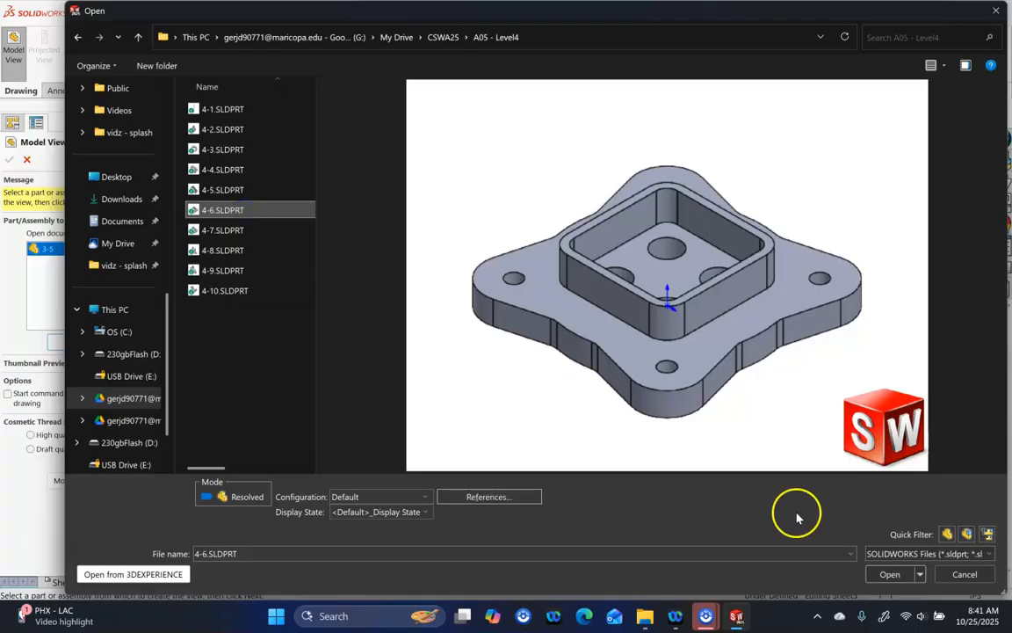
click(887, 573)
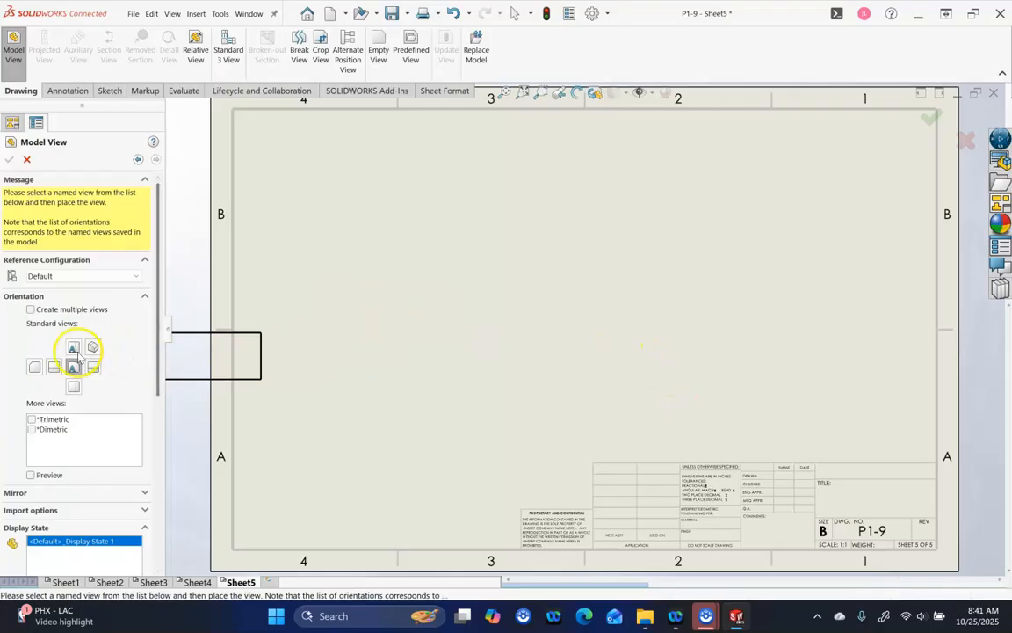
Create top, front and isometric views of part 4-6 on Sheet5 using multiple-view placement
click(94, 367)
click(55, 309)
click(75, 358)
click(72, 376)
click(93, 356)
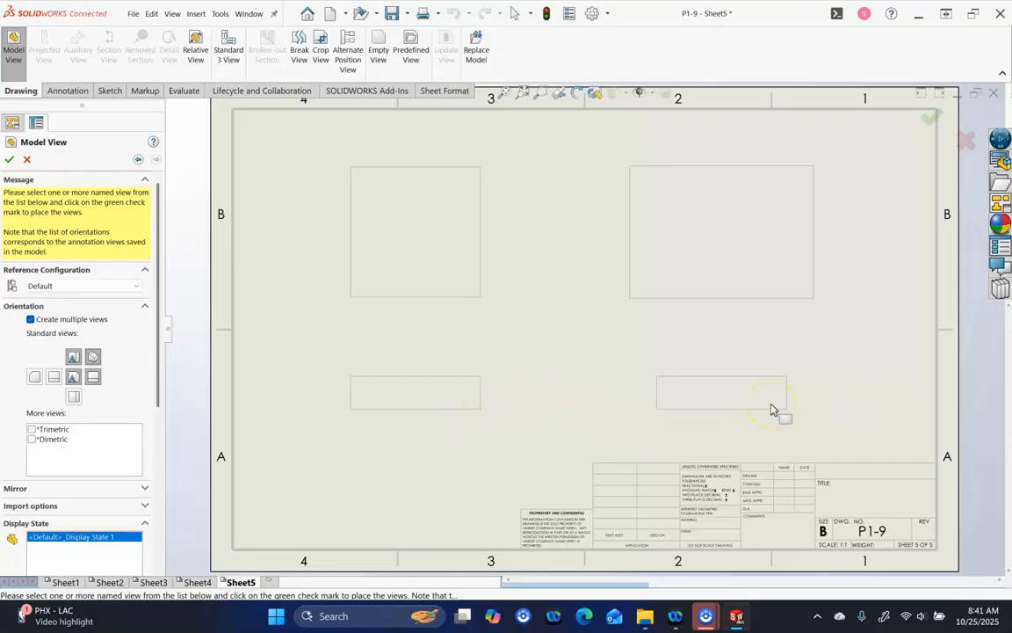
click(94, 377)
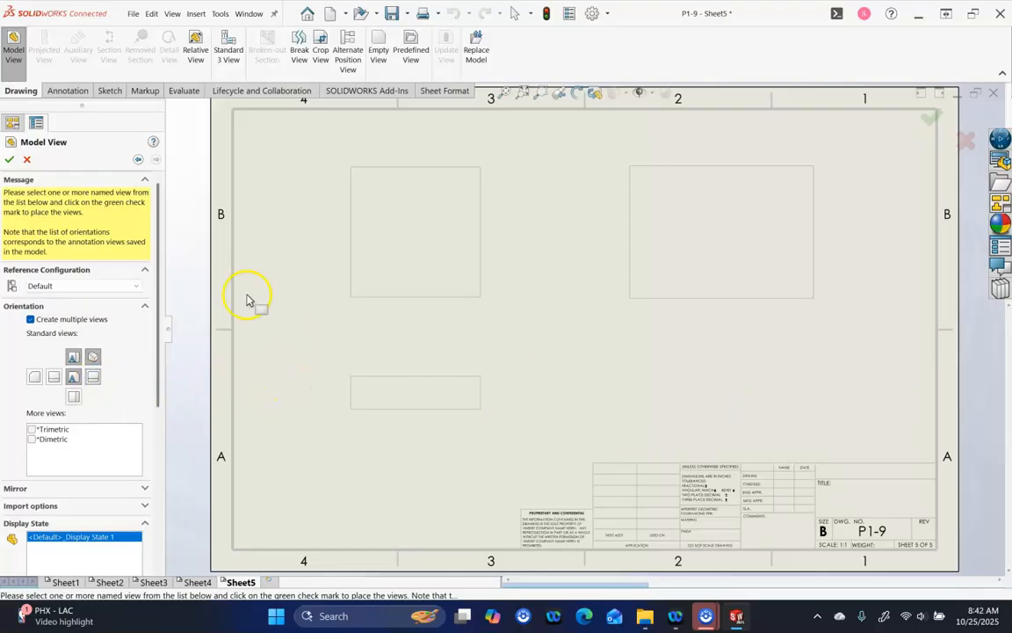
click(9, 160)
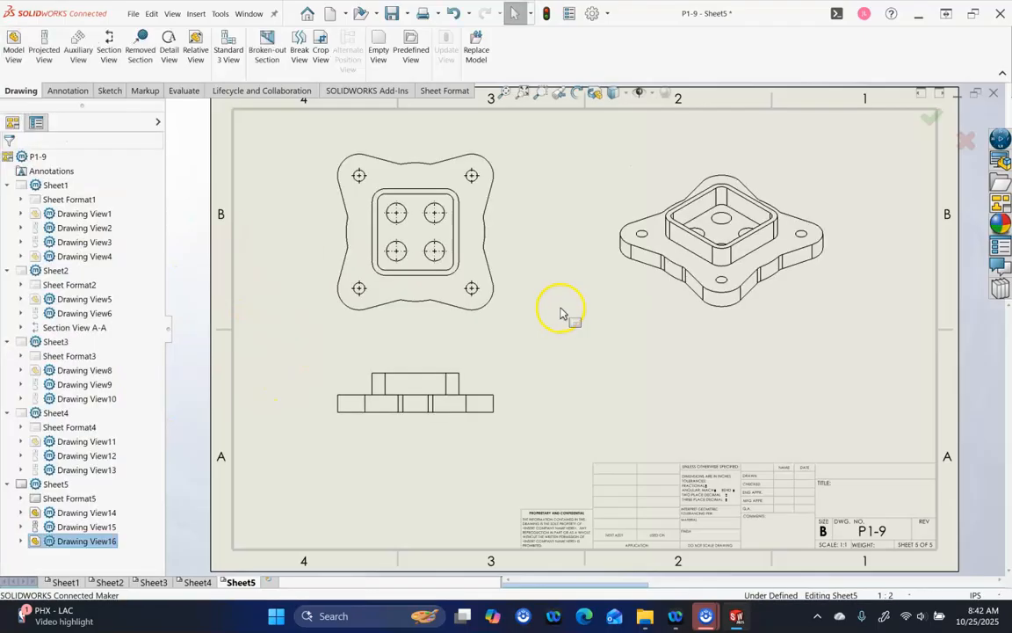
Move the isometric view toward the upper right and set its custom scale to 1:5
click(820, 318)
drag(841, 324, 929, 294)
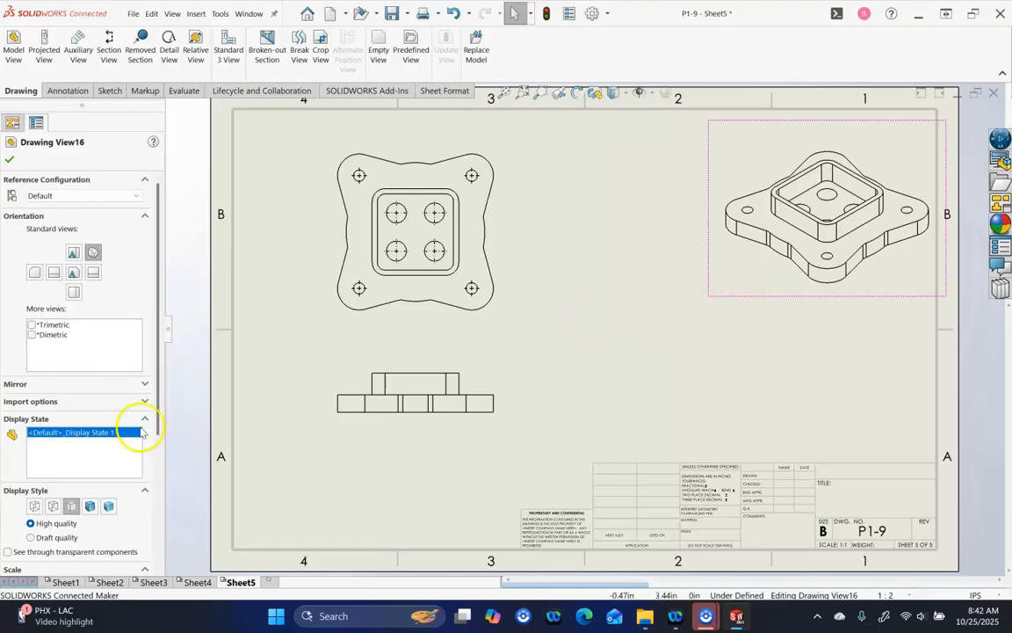
drag(157, 398, 158, 492)
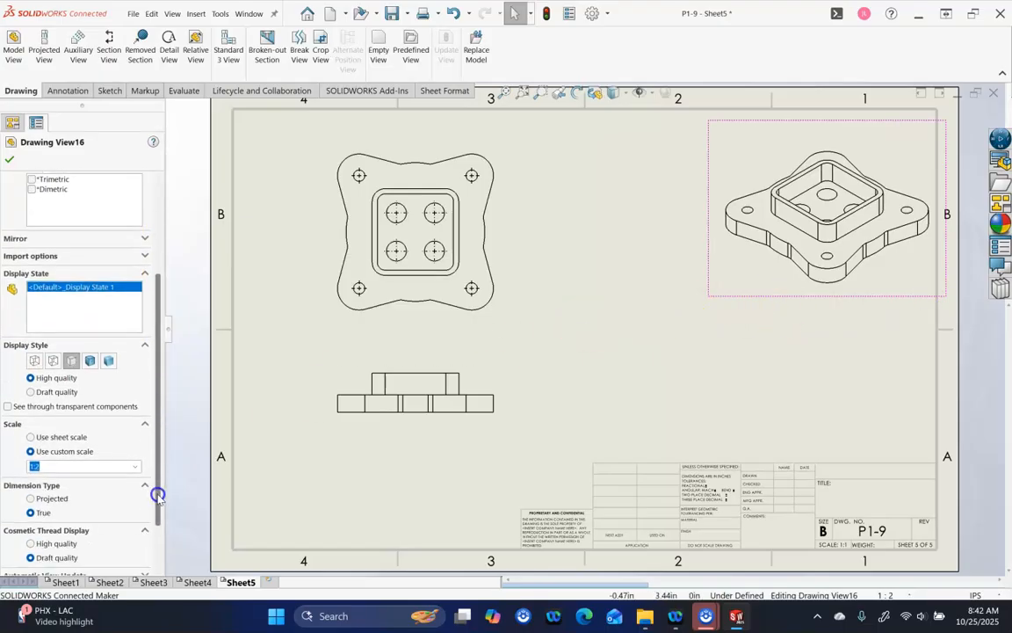
click(137, 466)
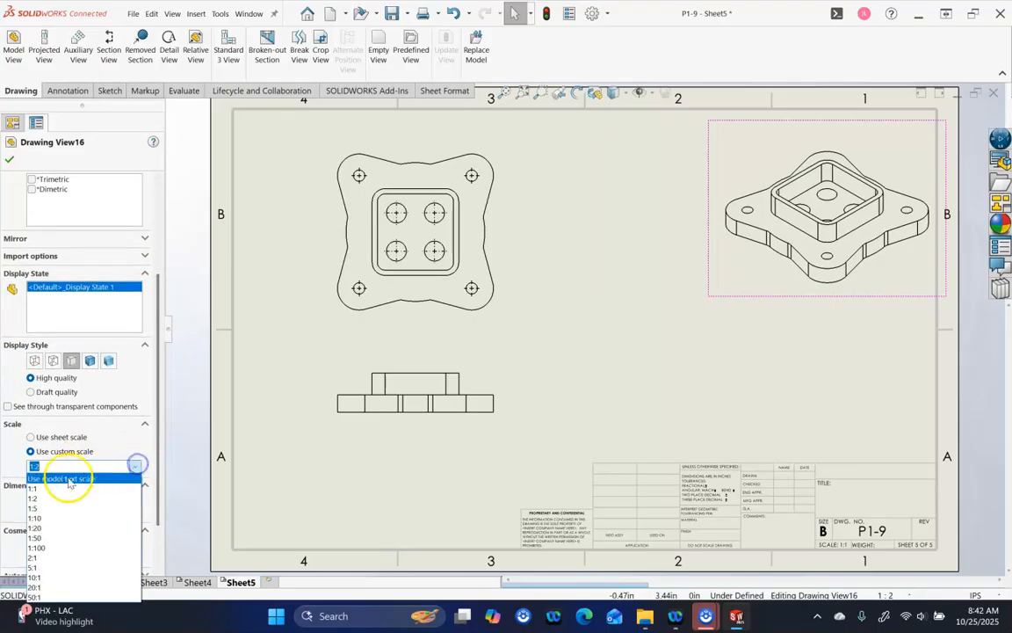
click(63, 481)
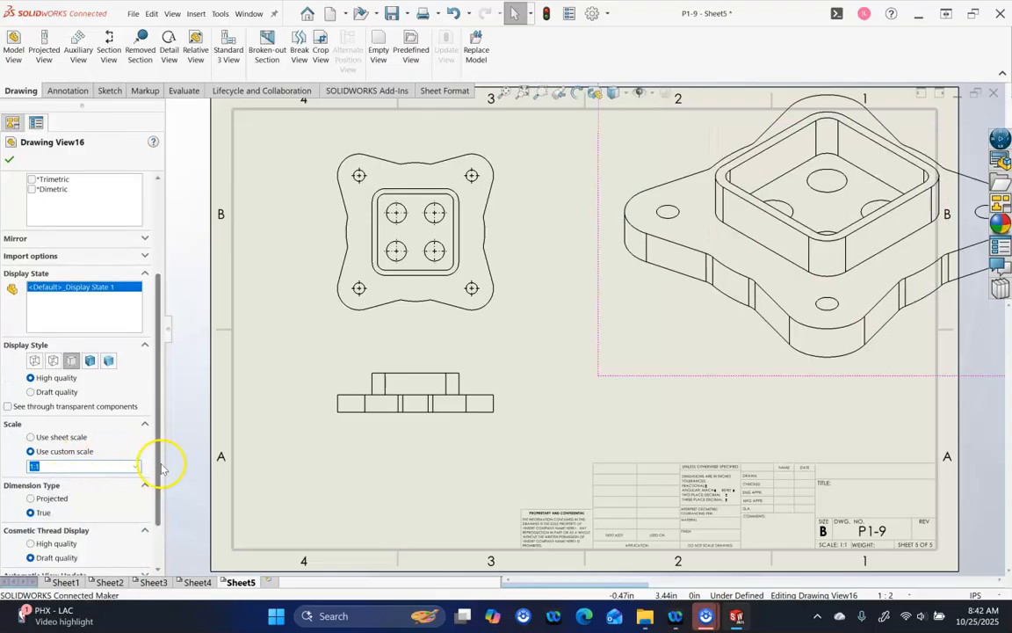
click(136, 466)
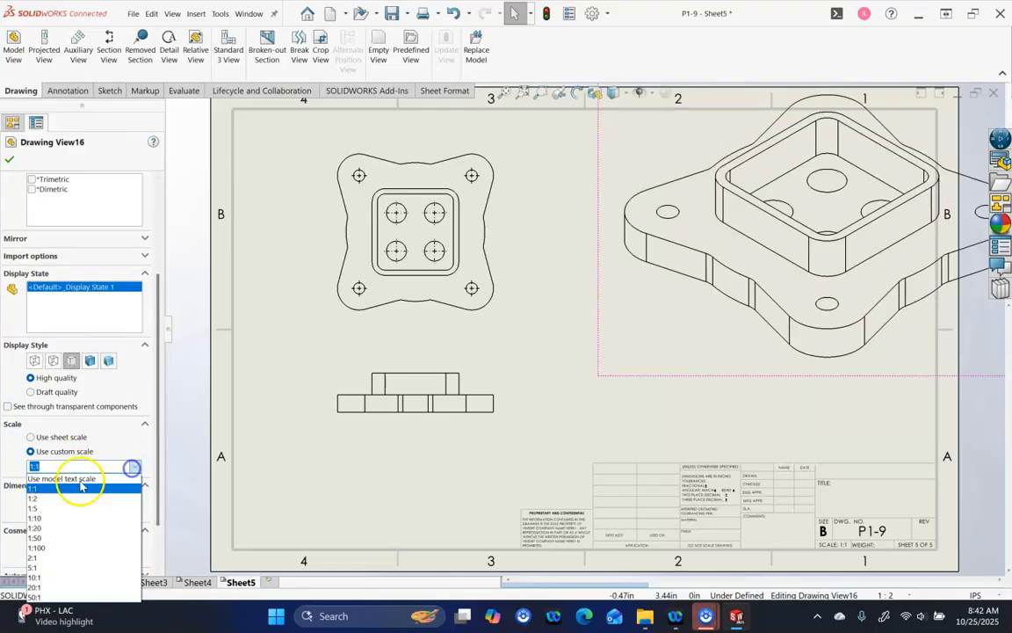
click(39, 508)
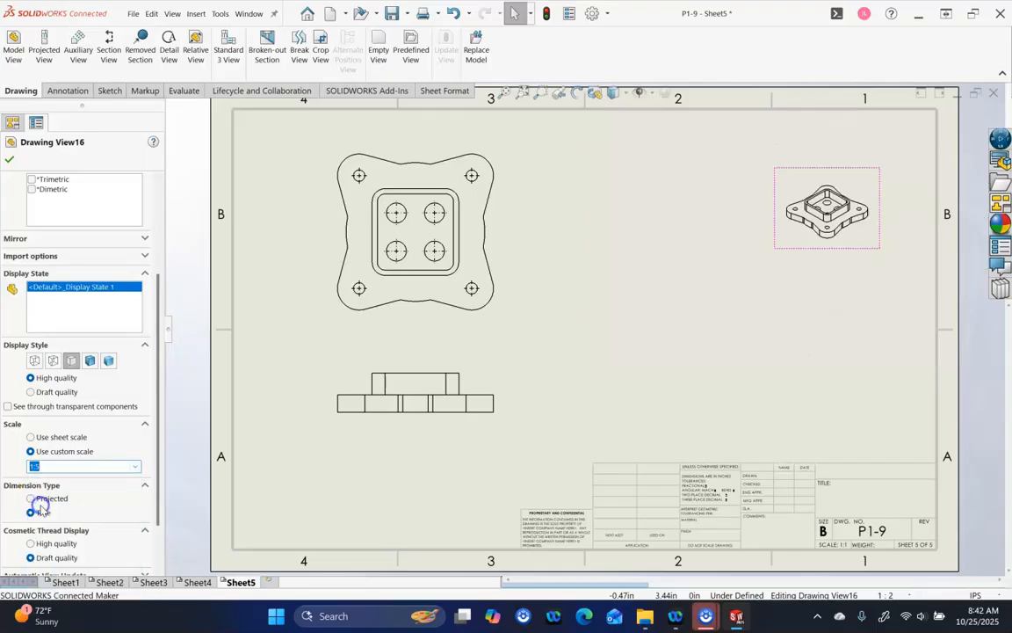
click(9, 159)
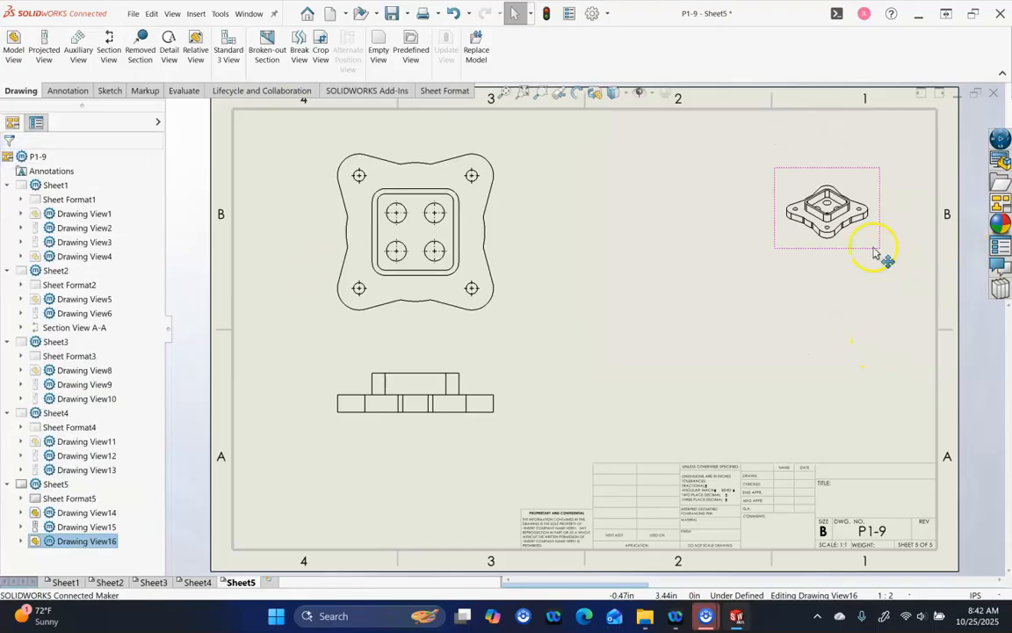
Tuck the isometric view into the top-right corner and shift the top and front views right
drag(874, 253, 915, 214)
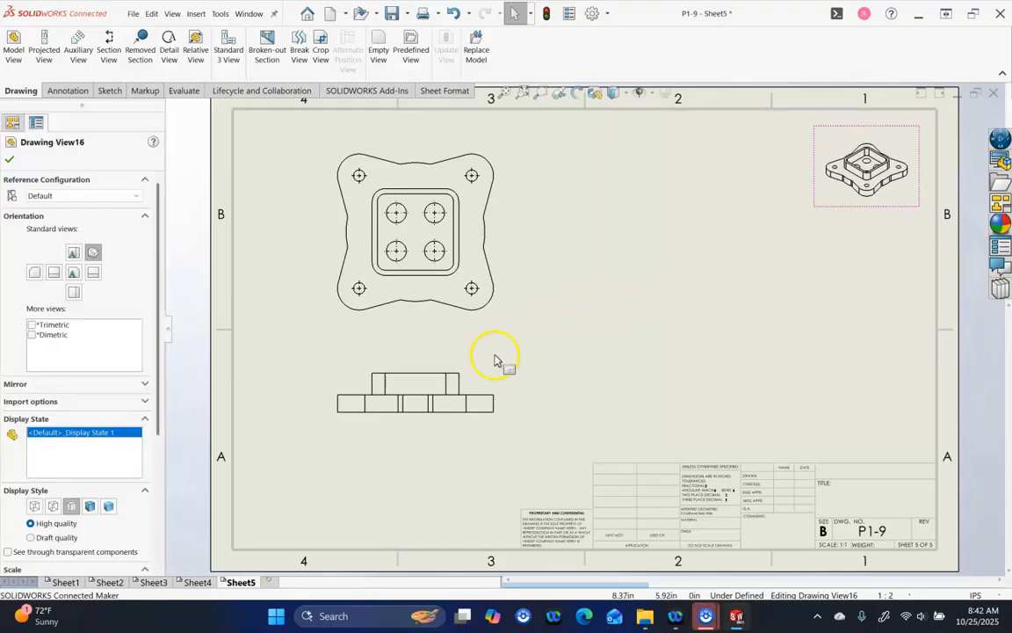
drag(506, 380, 591, 390)
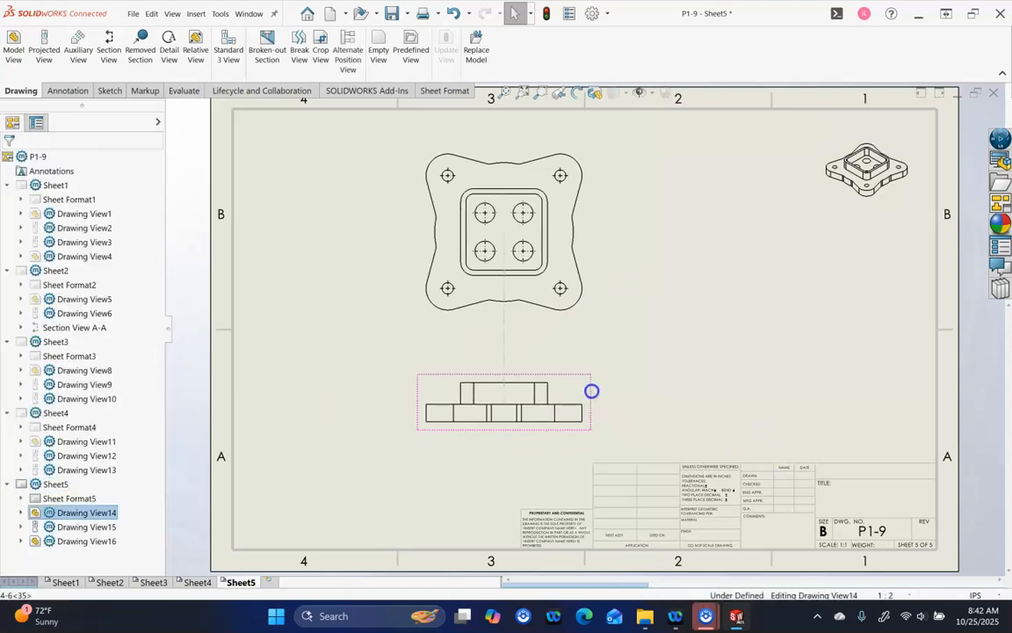
click(707, 392)
click(691, 360)
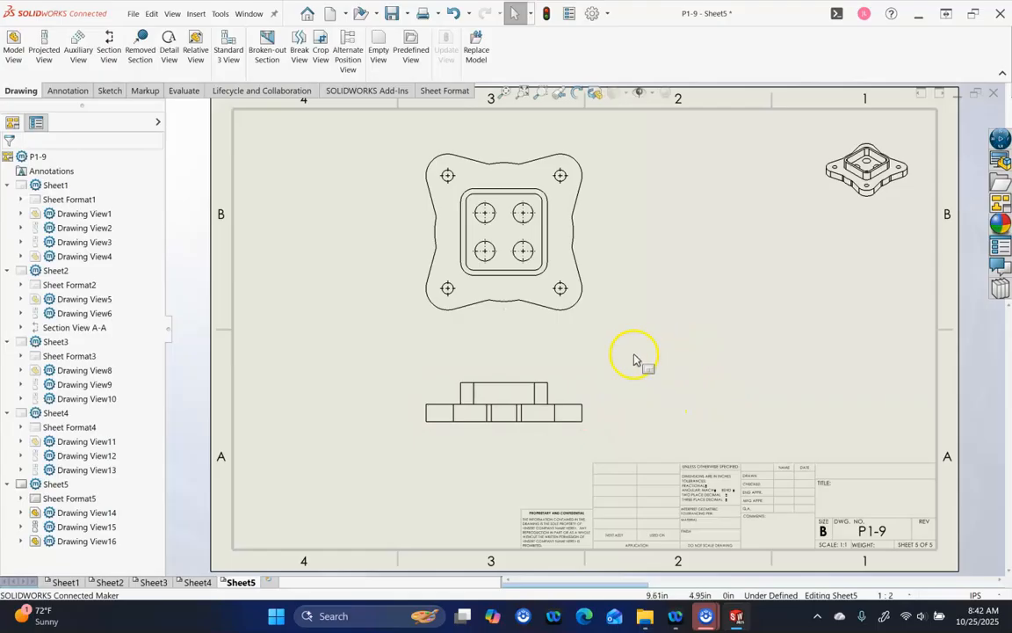
Reorient the lower front view to Top and reposition it
click(581, 380)
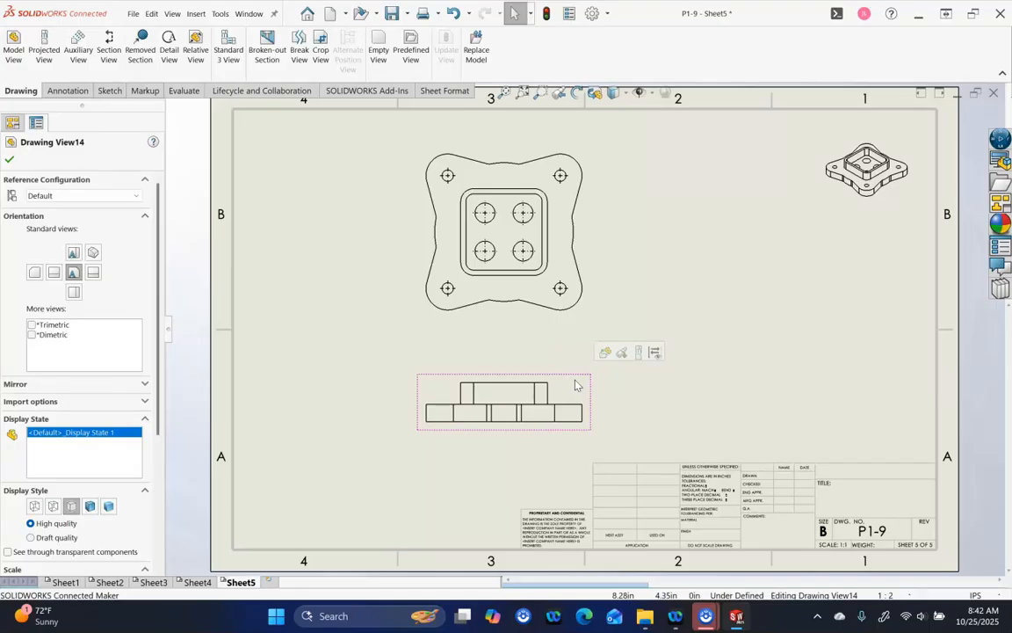
click(74, 253)
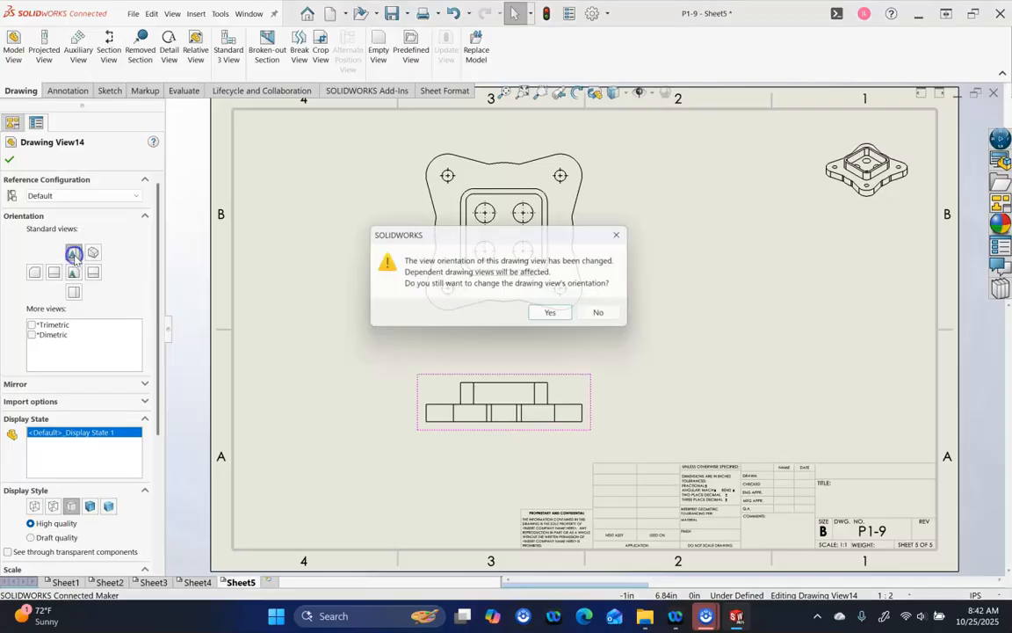
click(563, 314)
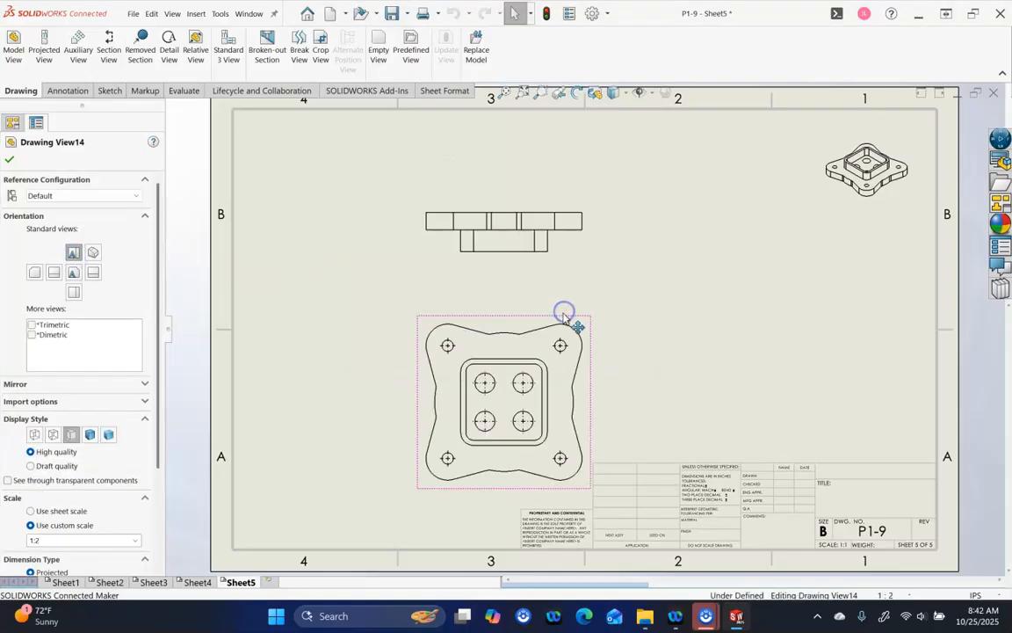
drag(529, 318, 527, 283)
Delete the leftover projected front view and move the top view up and left
click(578, 241)
key(Delete)
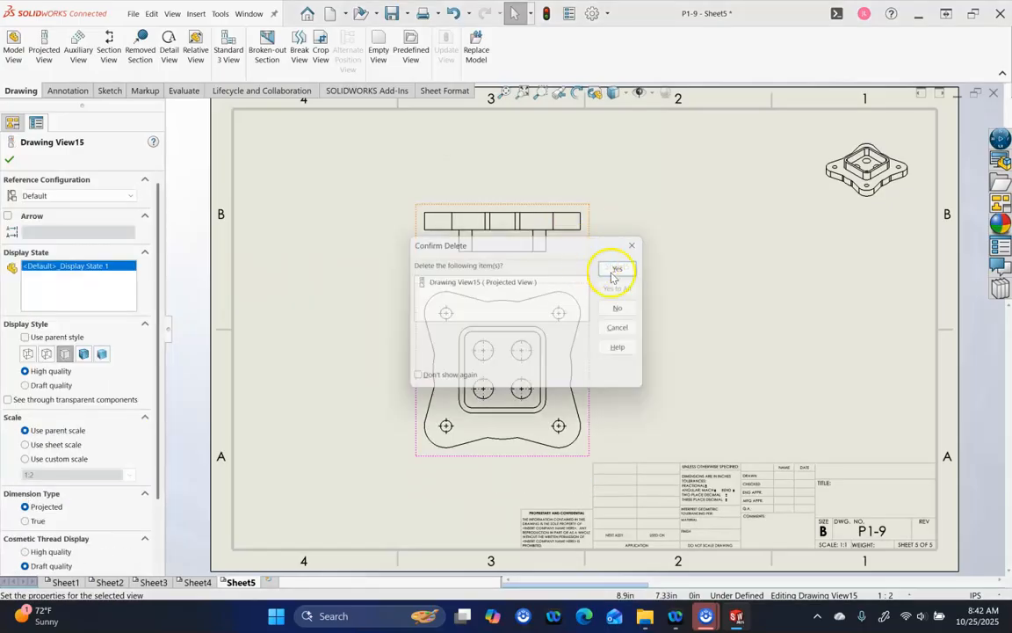
click(624, 267)
mouse_move(534, 282)
mouse_down()
mouse_move(488, 270)
mouse_move(459, 226)
mouse_up()
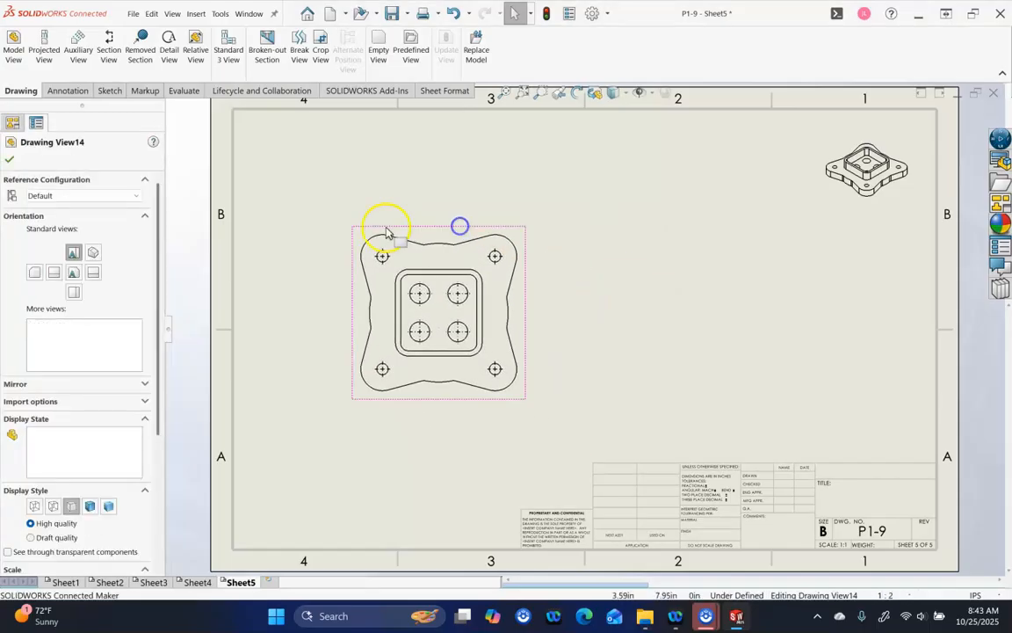
Add a projected side view right of the top view and readjust the top view
click(44, 50)
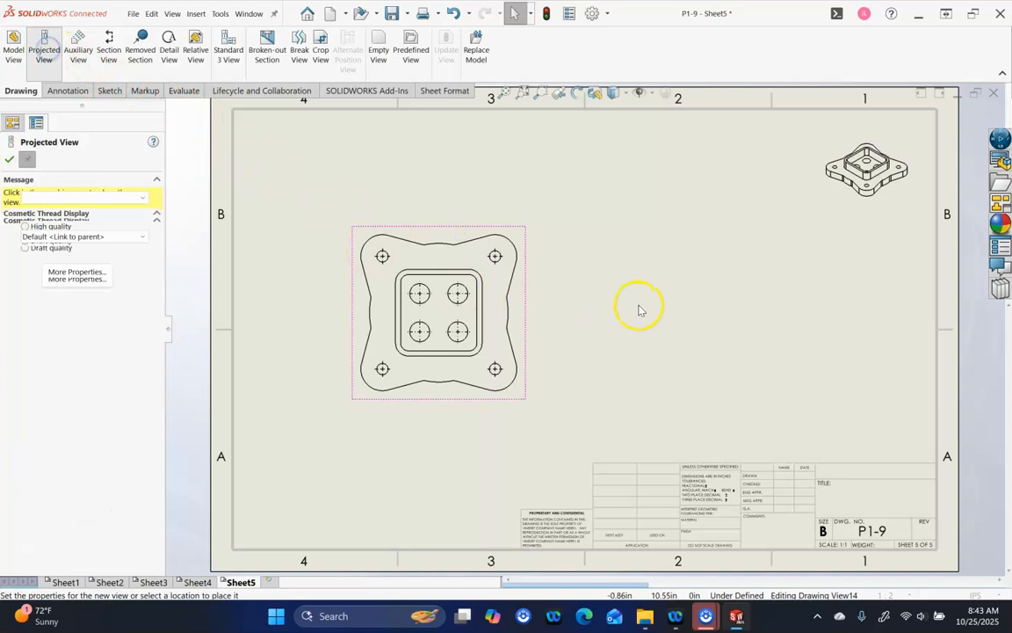
click(708, 317)
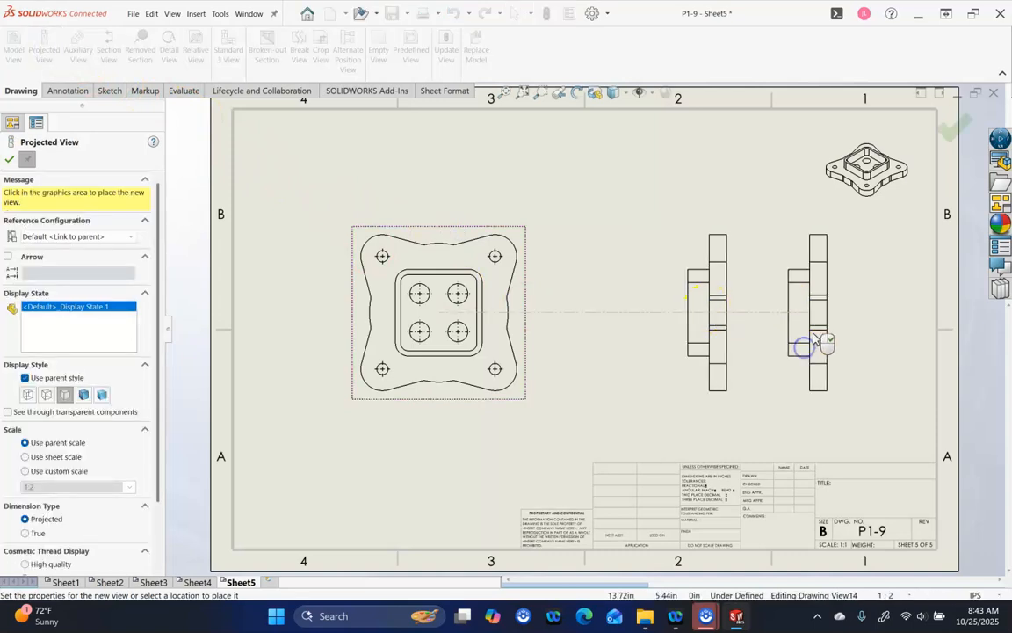
click(949, 130)
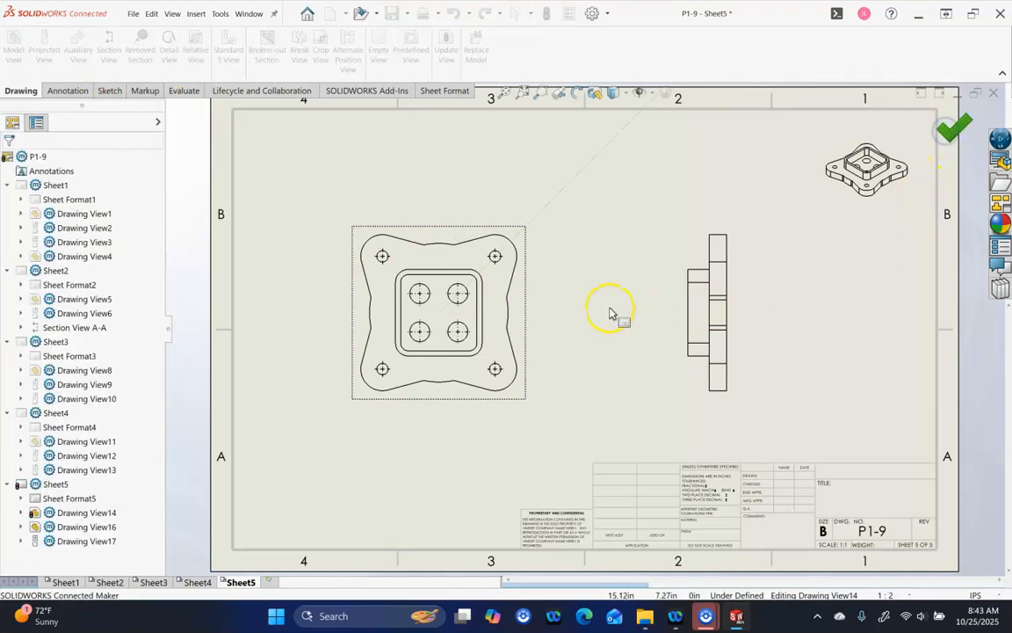
click(529, 305)
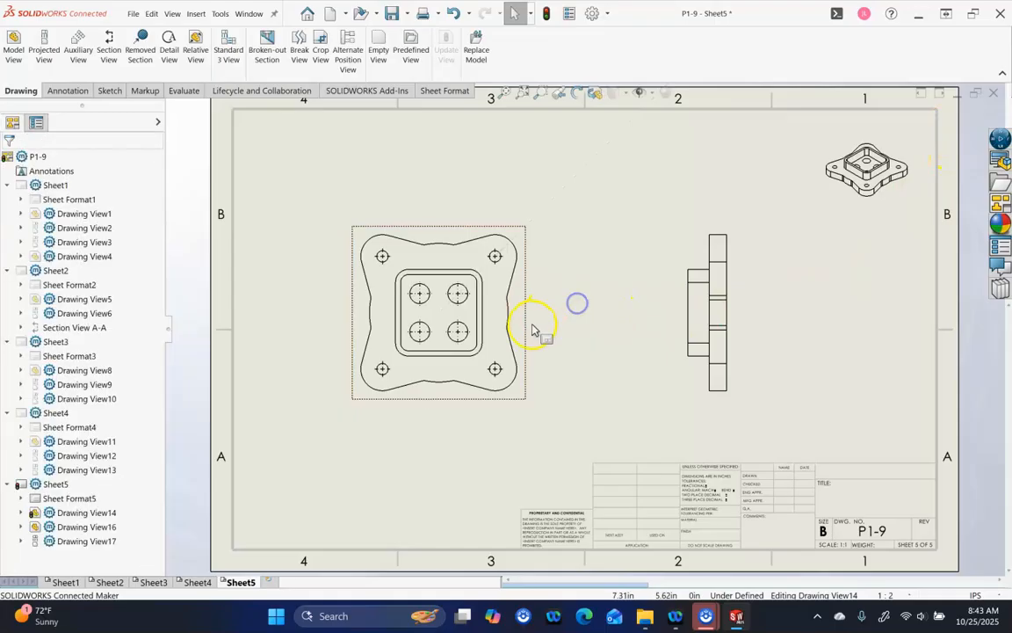
drag(534, 337, 555, 313)
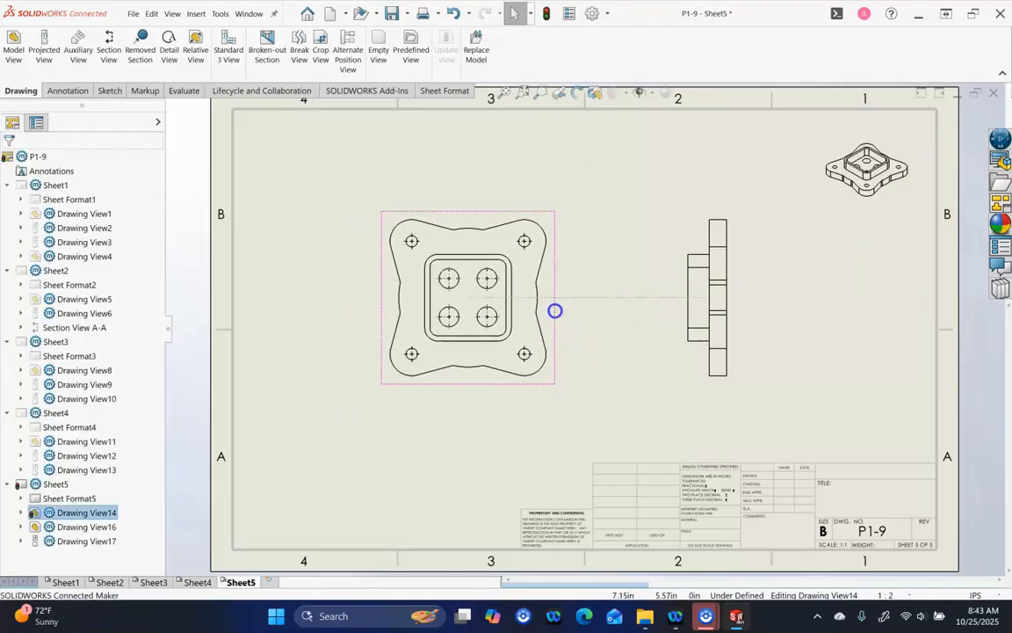
click(581, 404)
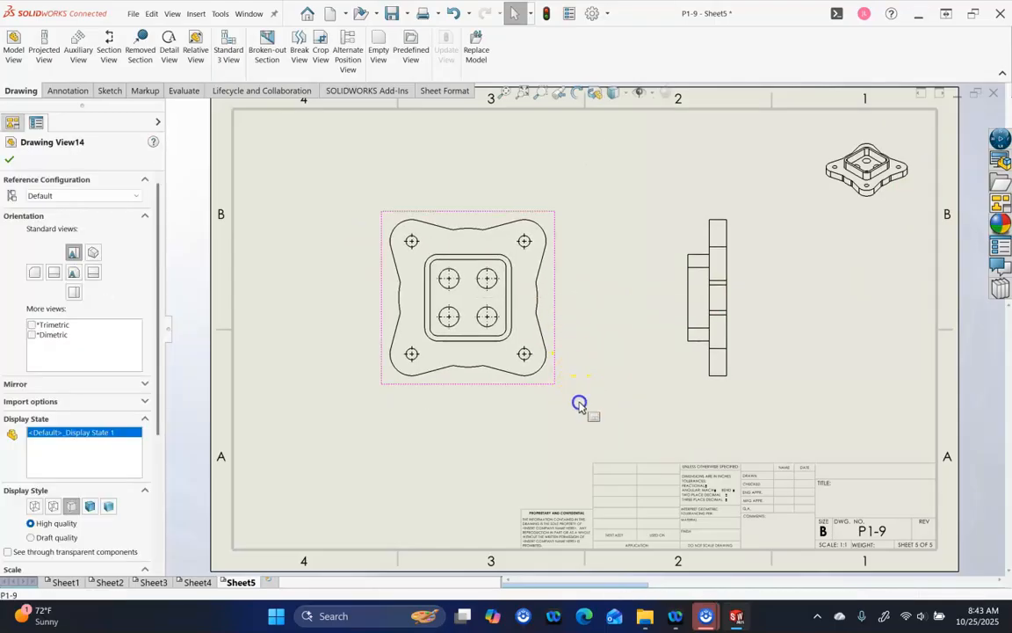
Add Sheet6 and browse the View Palette to the CSWA25 > A06 - Level5 folder
click(269, 582)
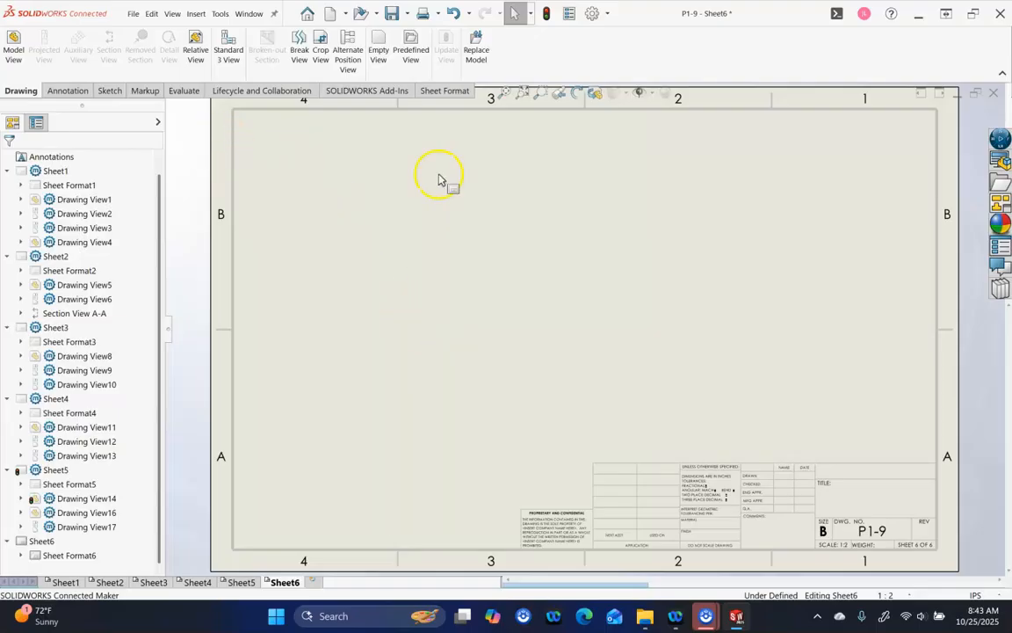
click(1000, 201)
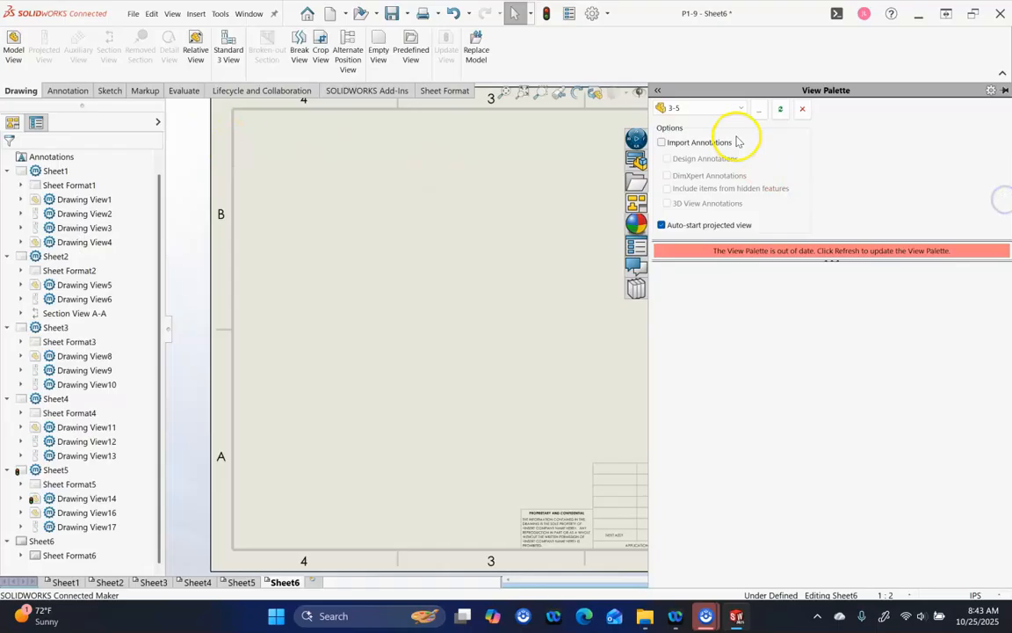
click(757, 110)
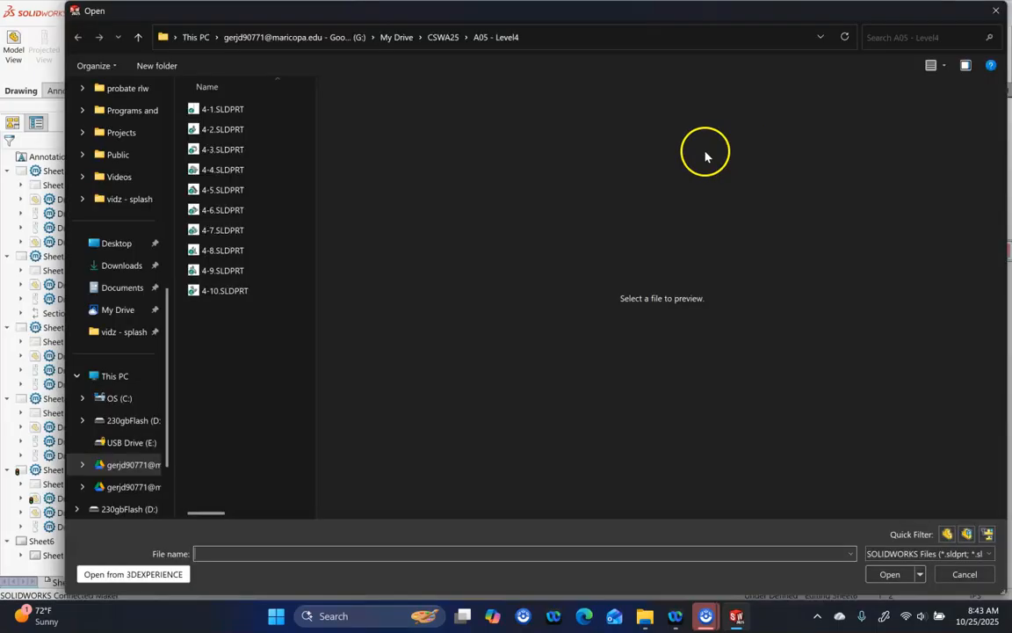
click(439, 38)
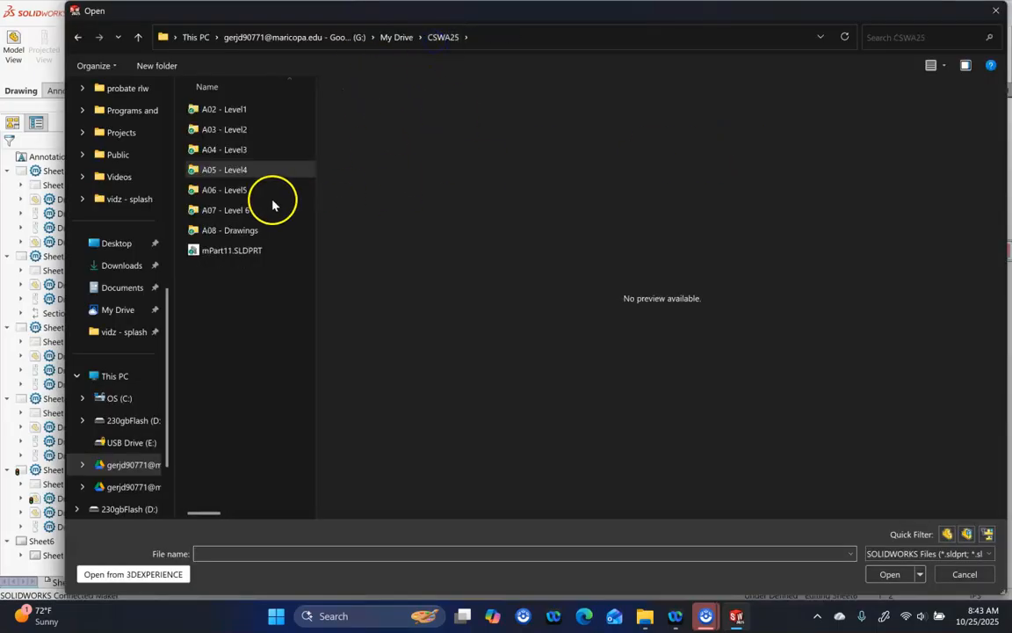
double_click(236, 190)
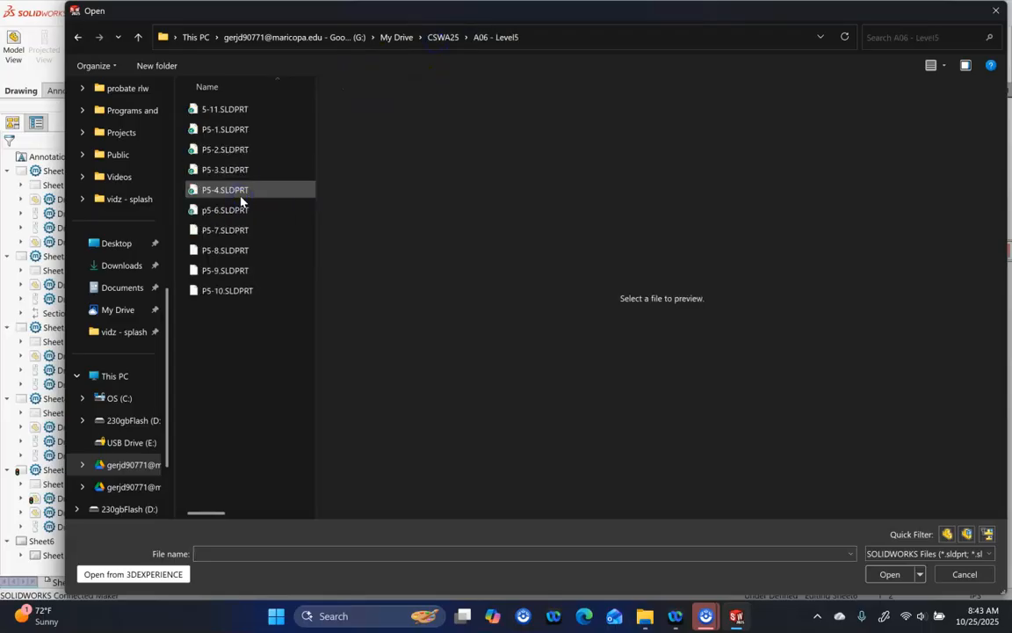
Load part p5-6 into the palette and place its front view with an isometric projection
click(236, 250)
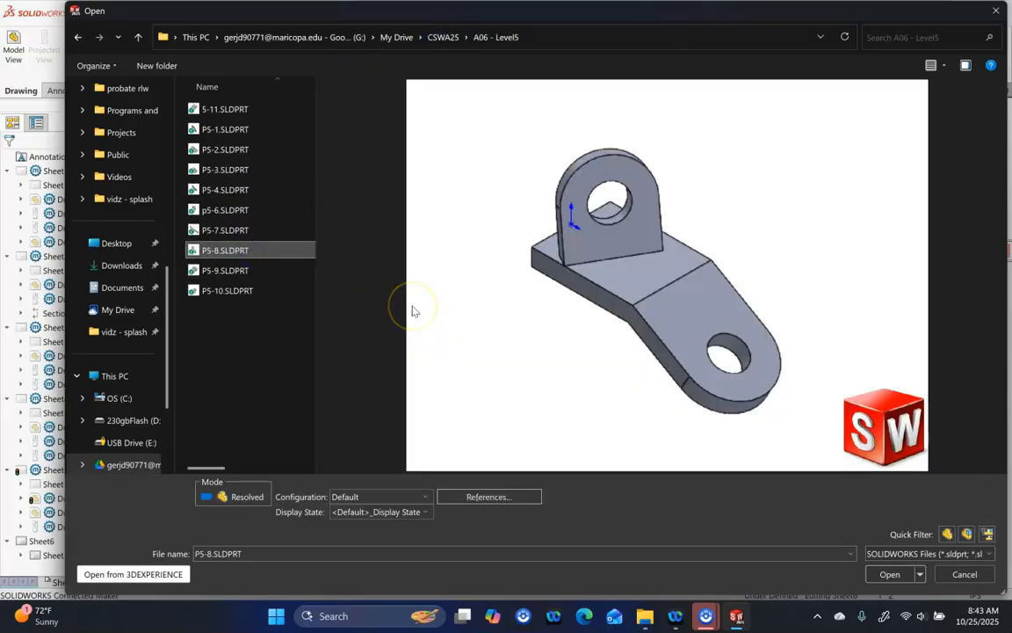
click(225, 213)
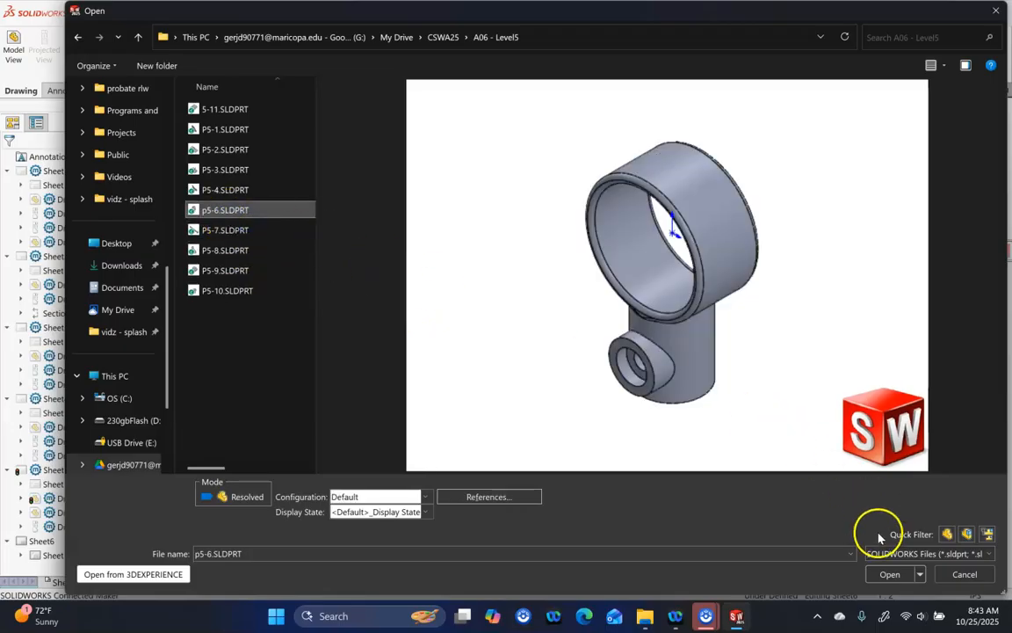
click(876, 575)
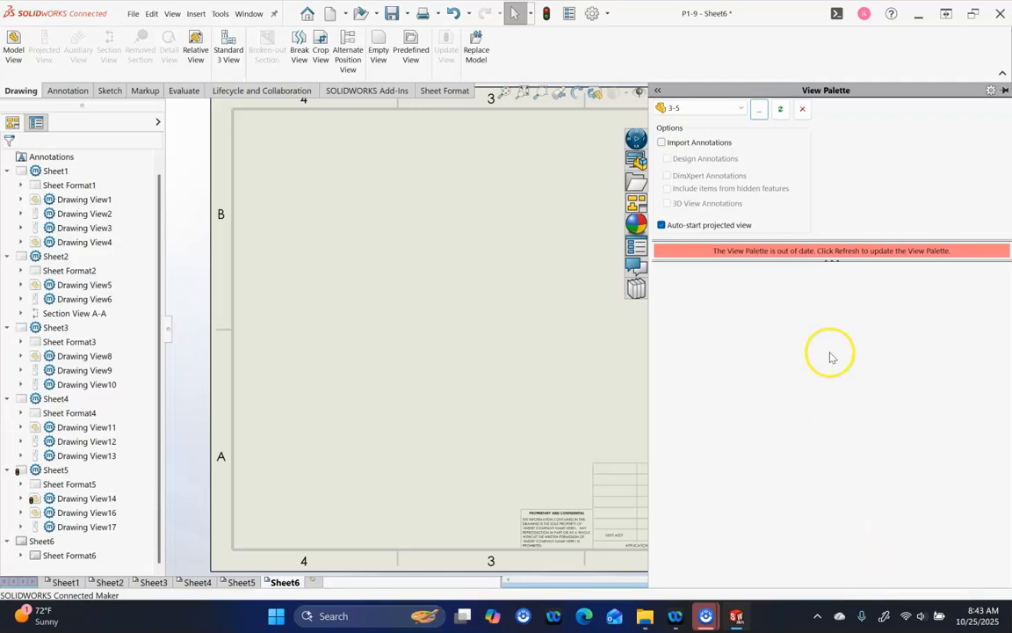
mouse_move(688, 283)
mouse_down()
mouse_move(662, 299)
mouse_move(468, 328)
mouse_move(439, 353)
mouse_up()
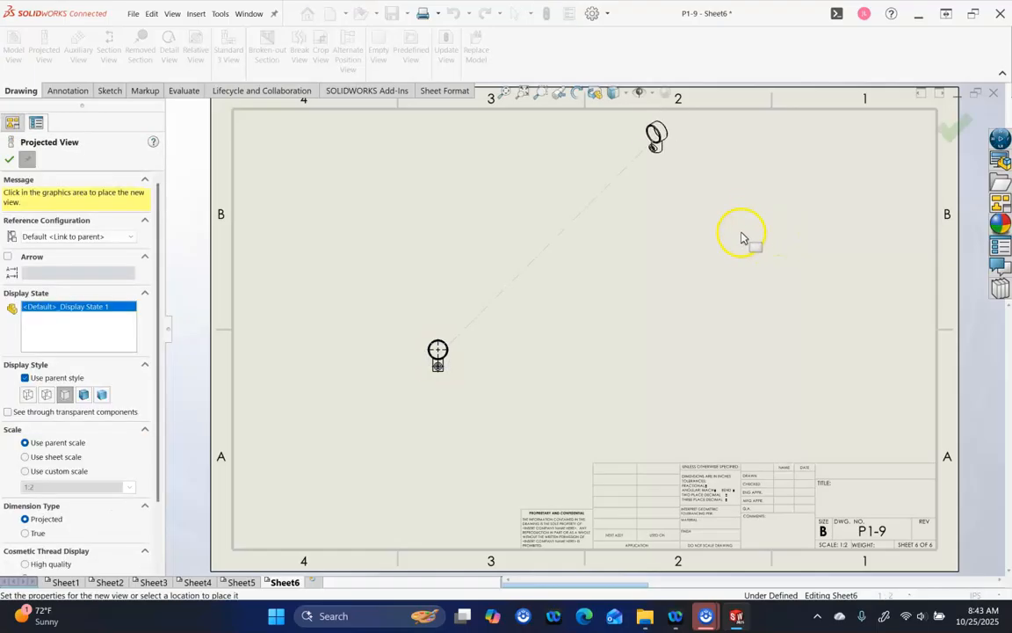
click(949, 128)
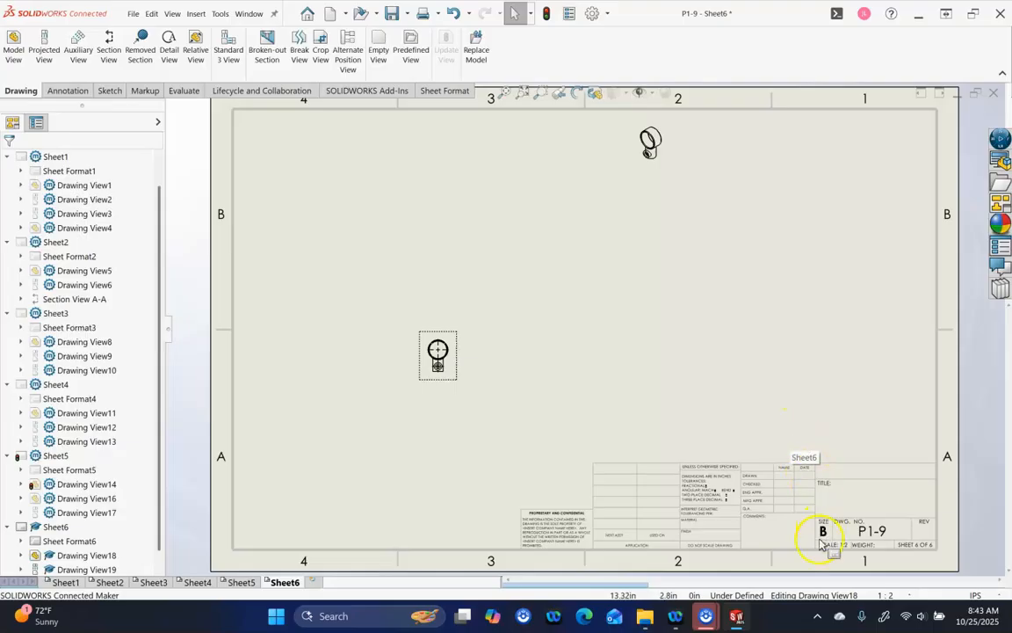
Change Sheet6's scale from 1:1 to 2:1, then move the isometric view upper right and reposition the front view
click(904, 595)
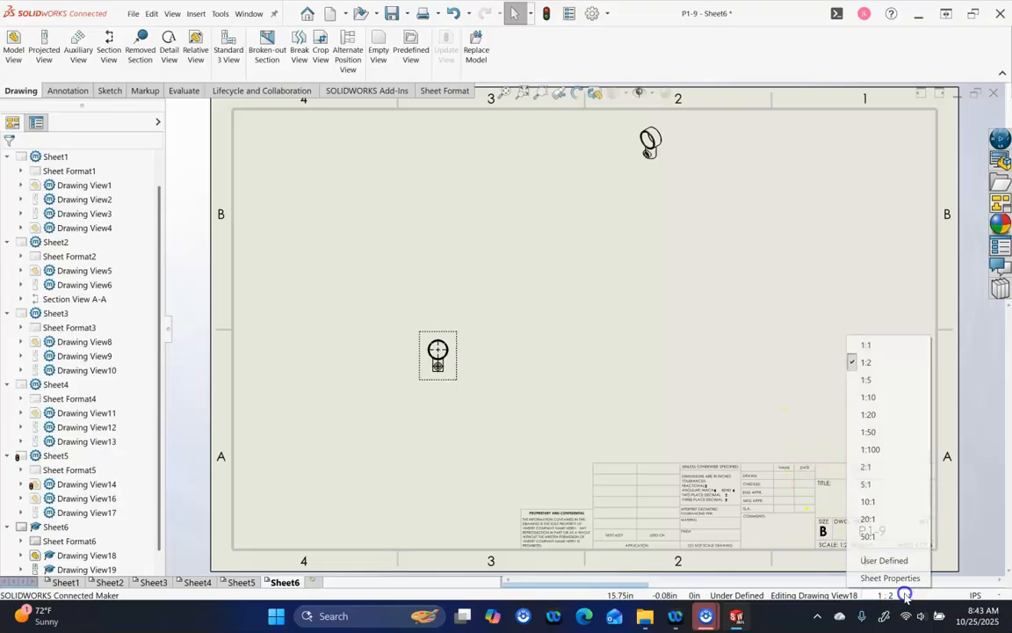
click(863, 340)
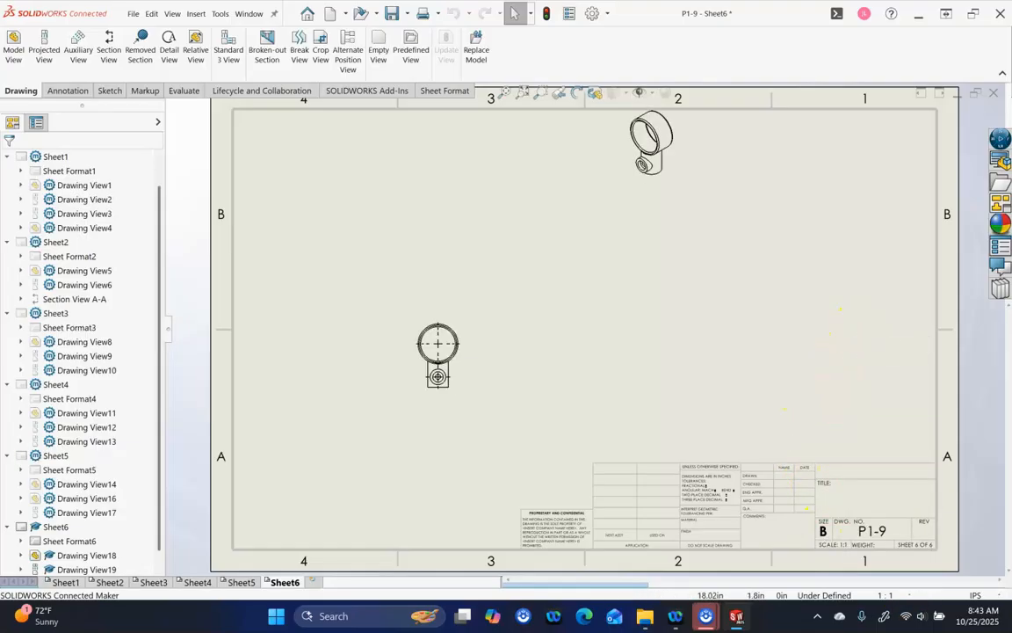
click(913, 597)
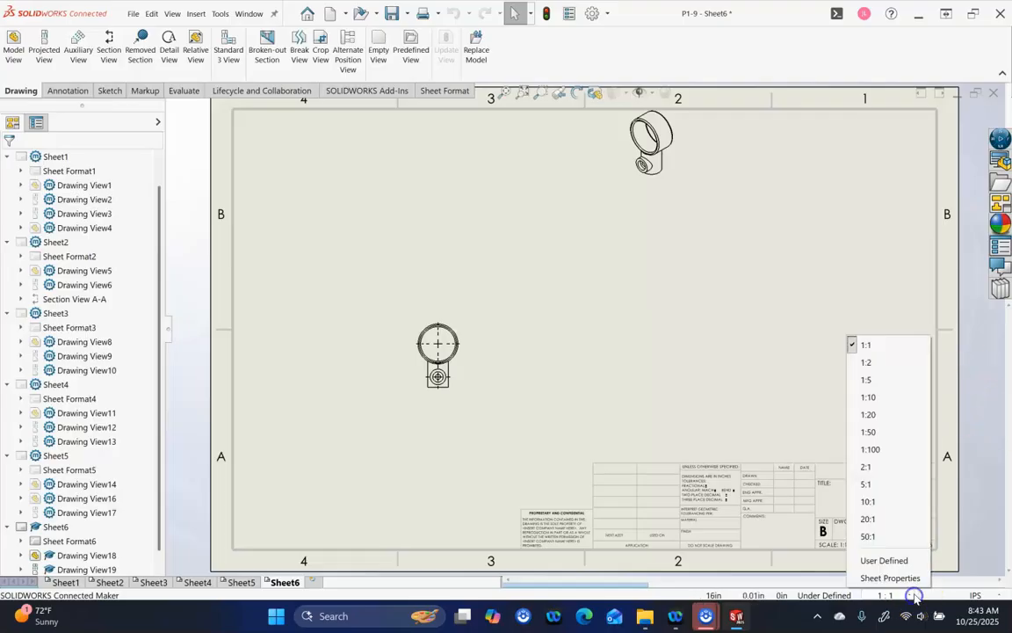
click(888, 468)
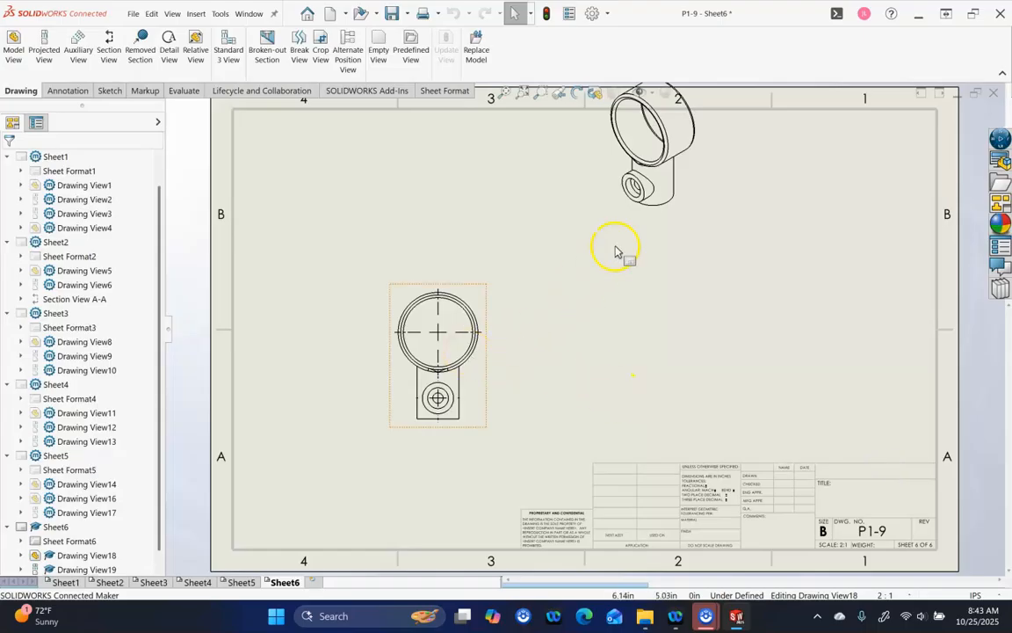
mouse_move(694, 230)
mouse_down()
mouse_move(769, 258)
mouse_move(700, 231)
mouse_move(913, 276)
mouse_up()
mouse_move(452, 283)
mouse_down()
mouse_move(487, 219)
mouse_move(484, 230)
mouse_up()
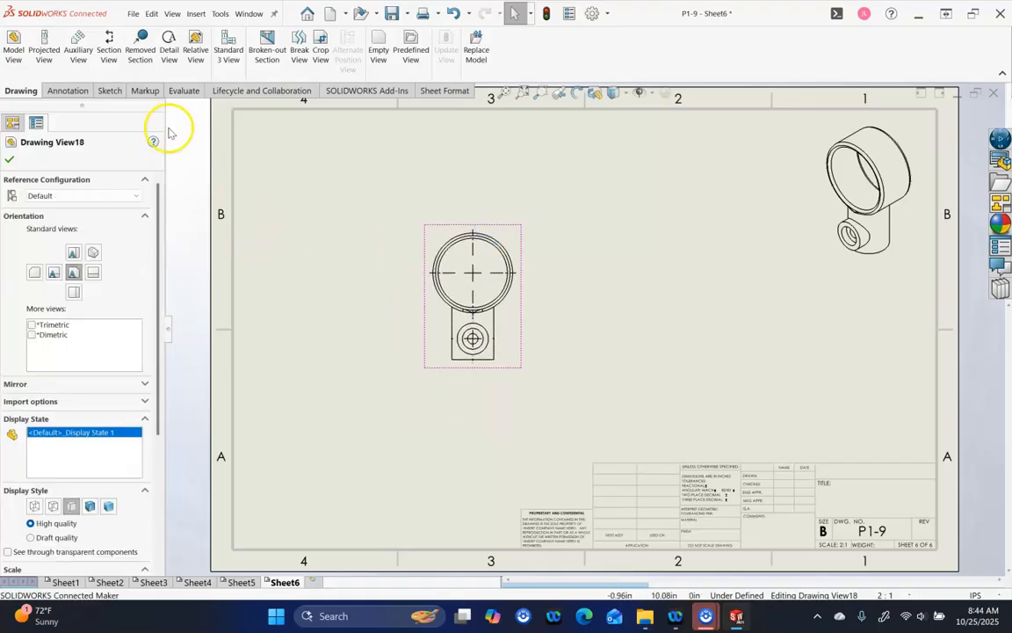
Cut SECTION B-B vertically through the circle's centre and place it right of the front view
click(108, 46)
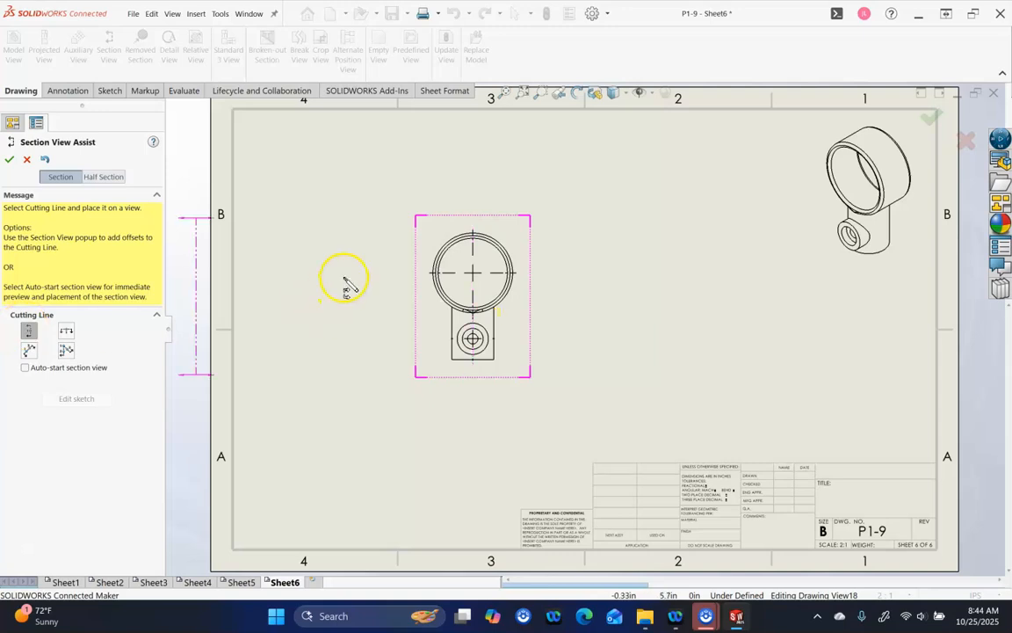
click(475, 273)
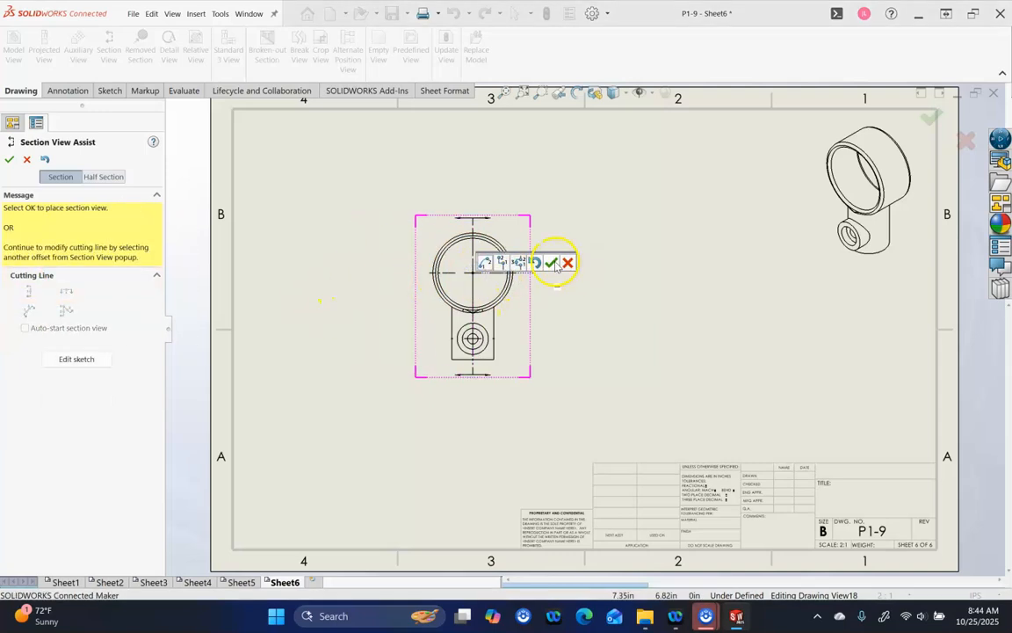
click(551, 262)
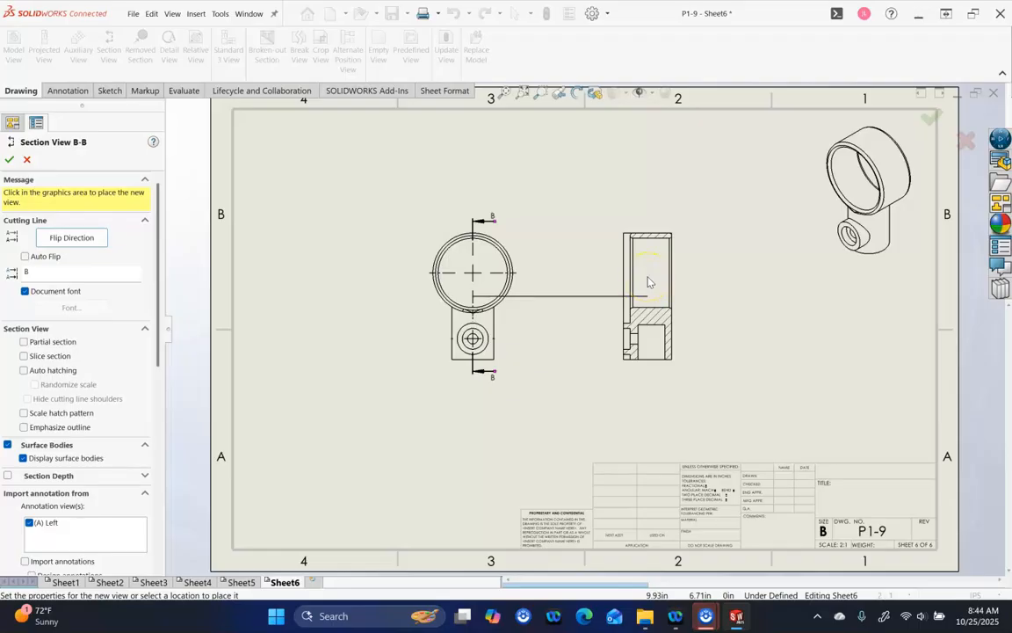
click(649, 282)
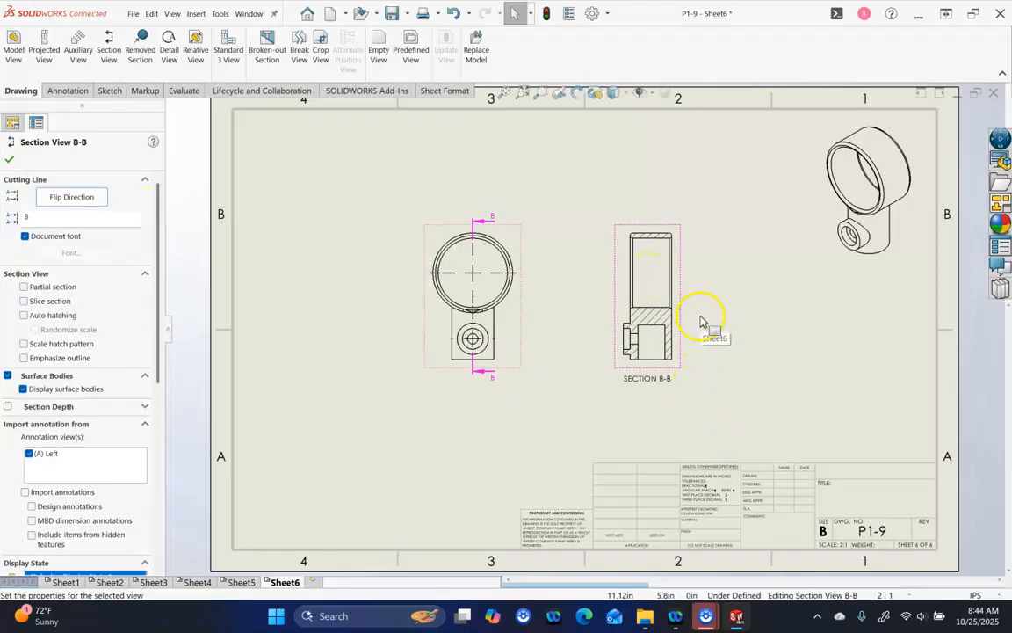
click(701, 320)
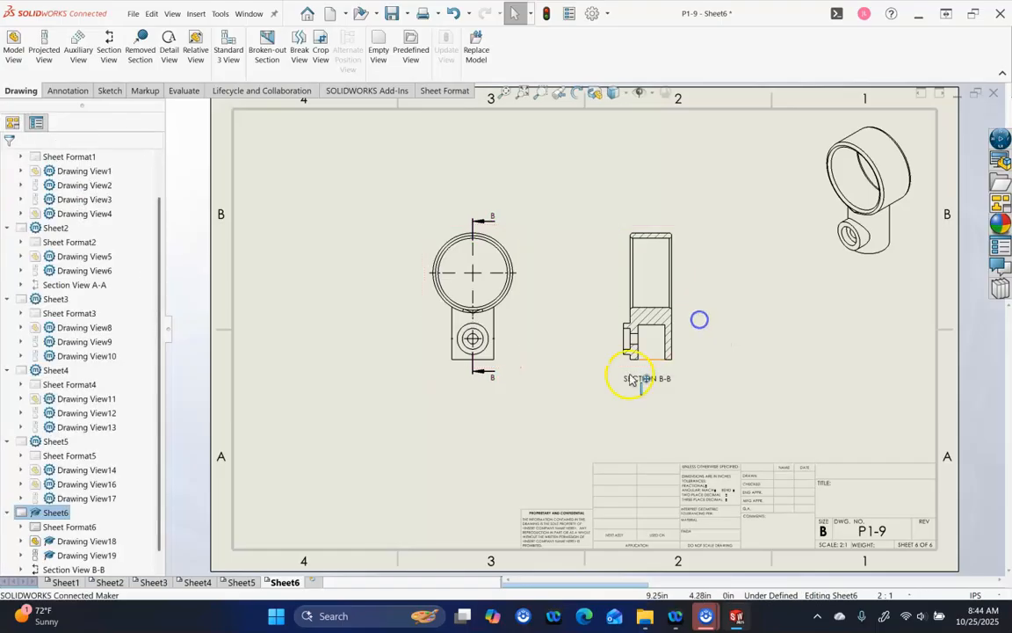
Add blank Sheet7 and load P5-8.SLDPRT into the View Palette
click(312, 582)
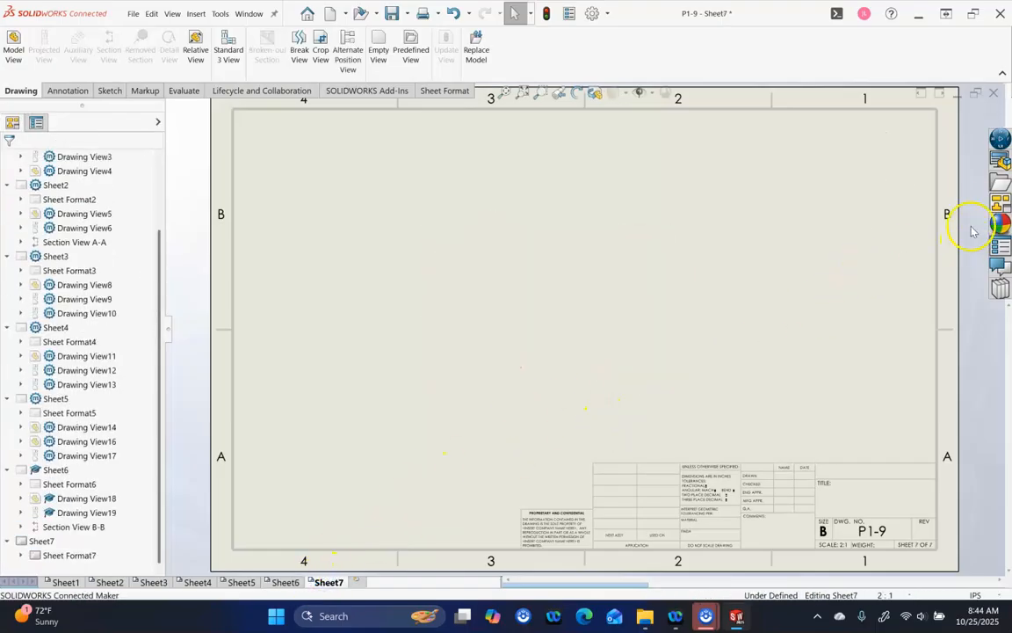
click(1000, 203)
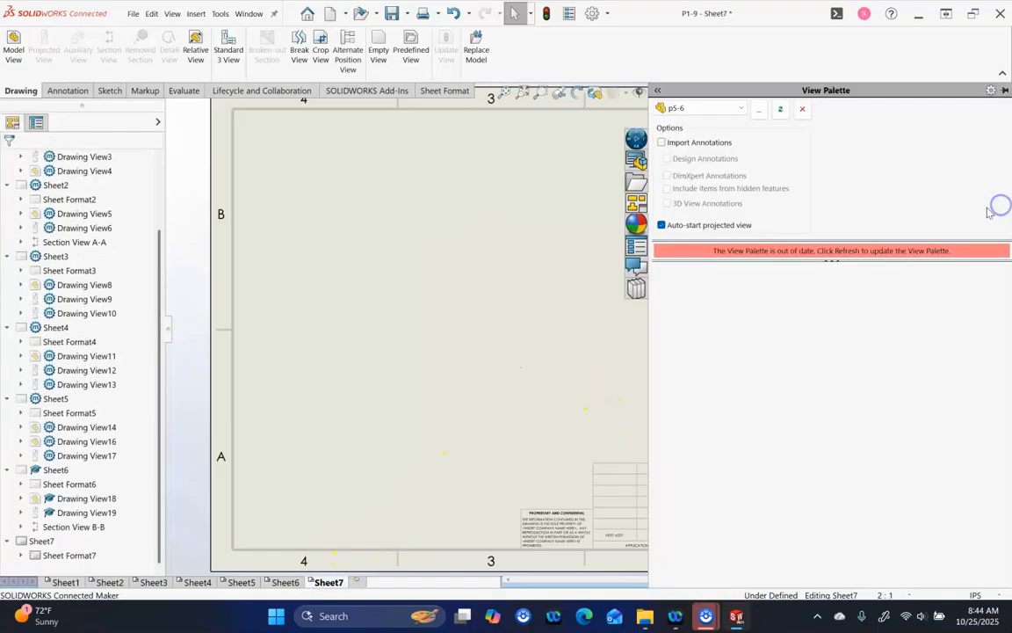
click(757, 109)
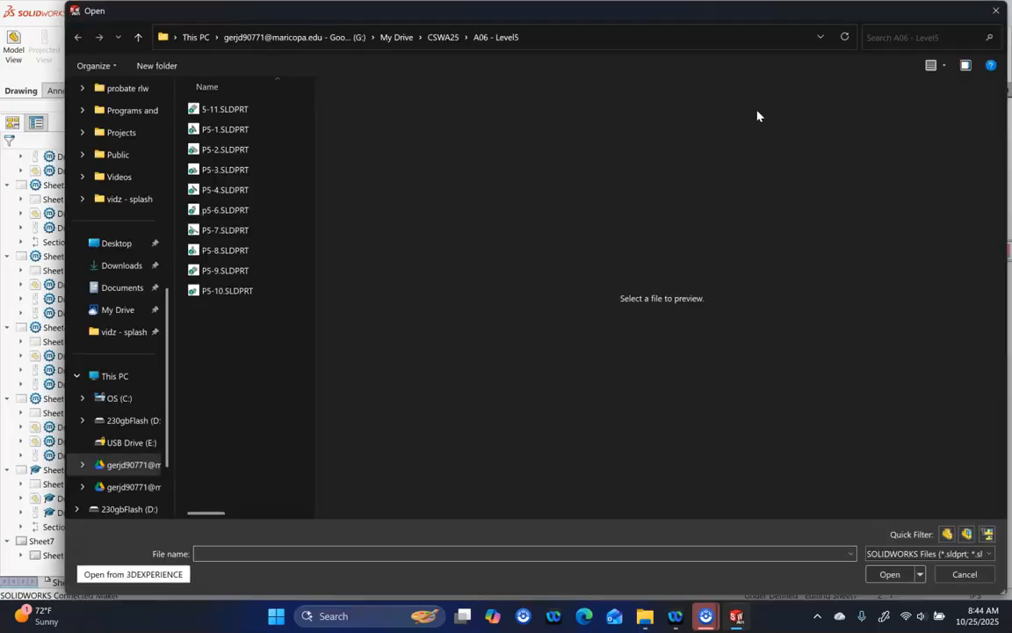
click(249, 253)
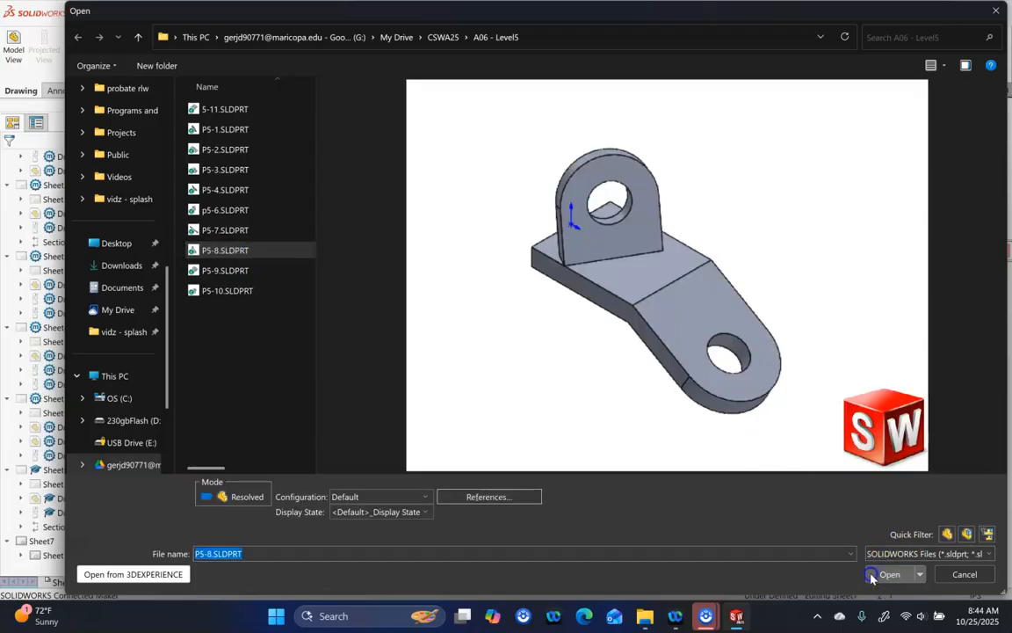
click(873, 576)
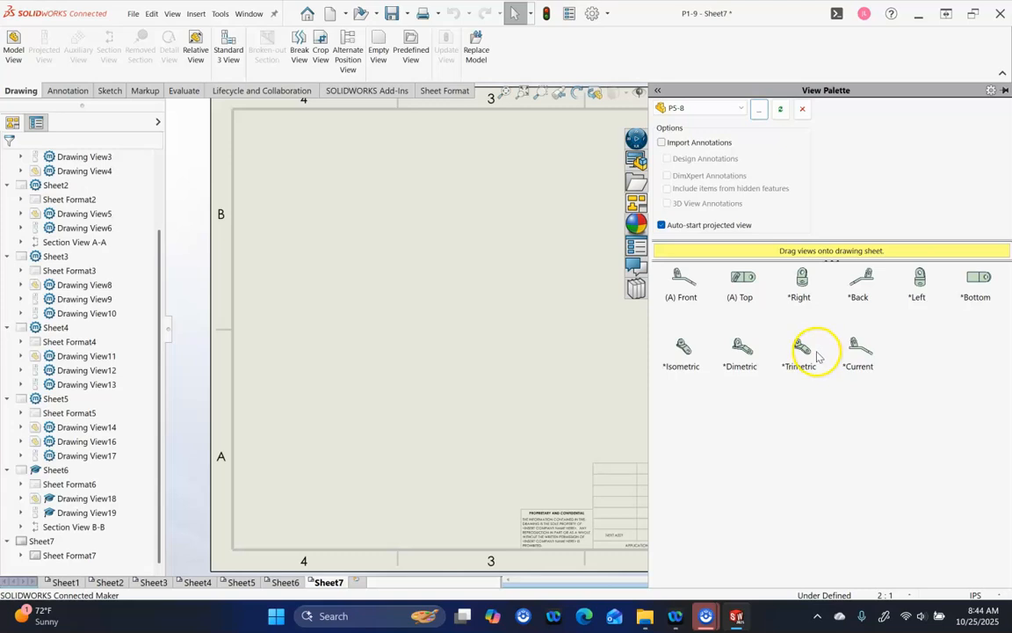
Drag the (A) Front view of P5-8 alone onto Sheet7
click(683, 282)
mouse_move(683, 282)
mouse_down()
mouse_move(467, 325)
mouse_move(506, 328)
mouse_move(542, 312)
mouse_up()
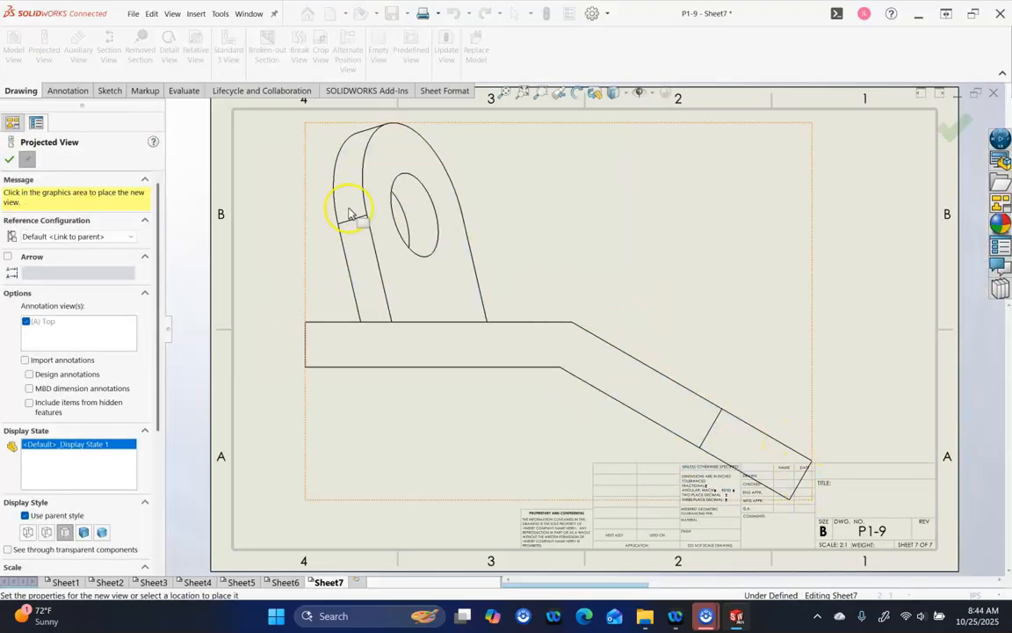
click(5, 161)
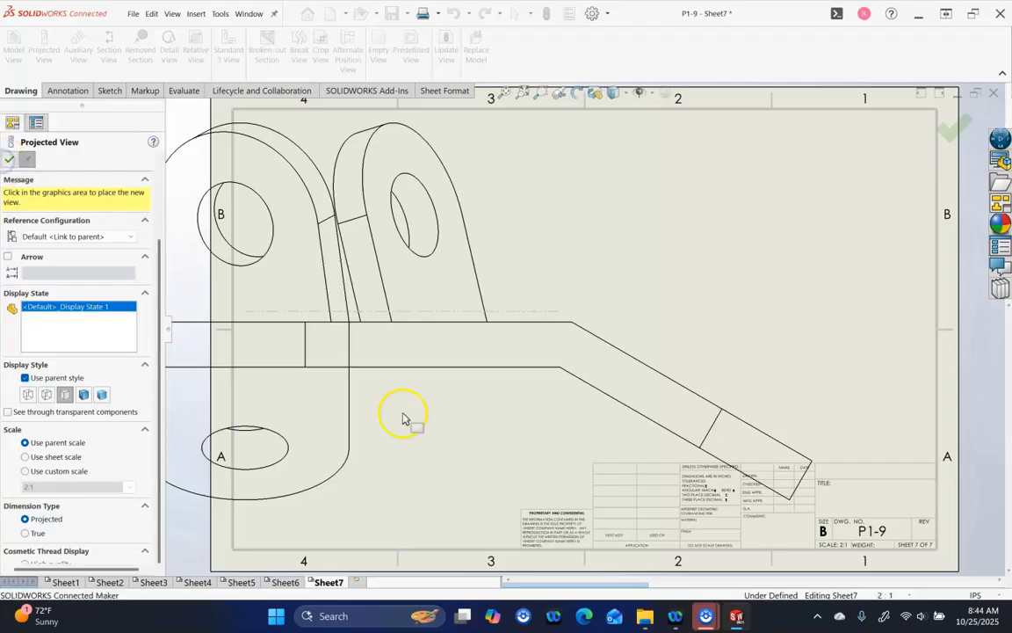
Set Sheet7's scale to 1:2 and move the front view toward the lower left
click(915, 596)
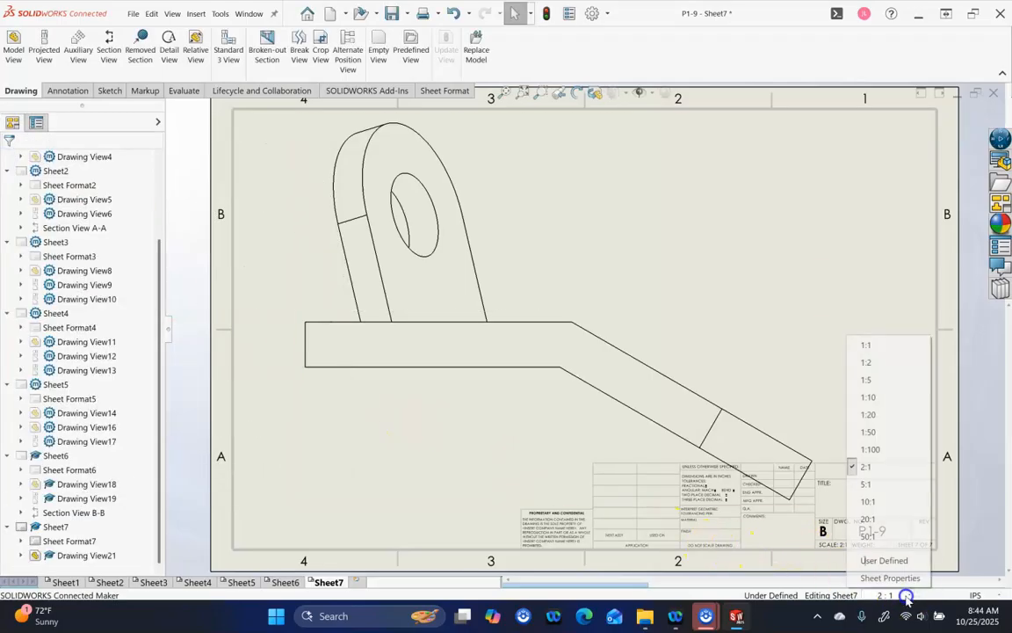
click(874, 347)
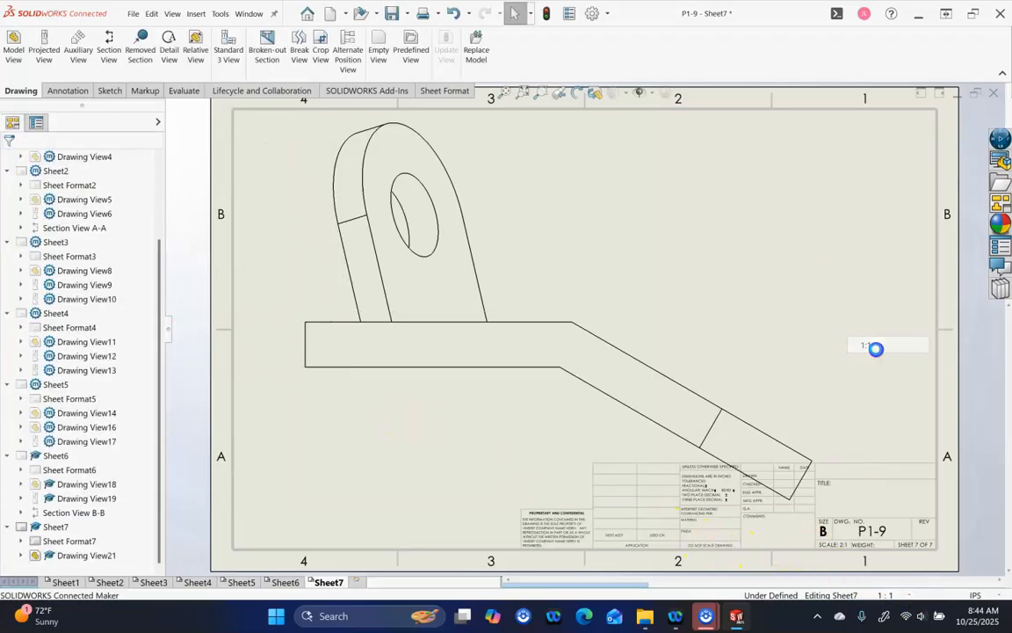
click(911, 596)
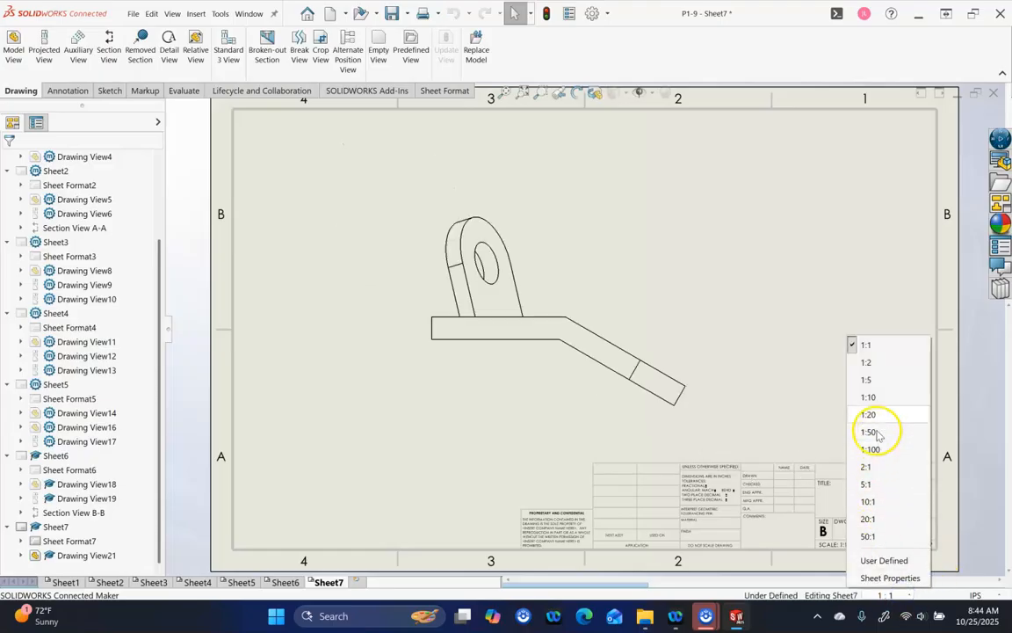
click(868, 361)
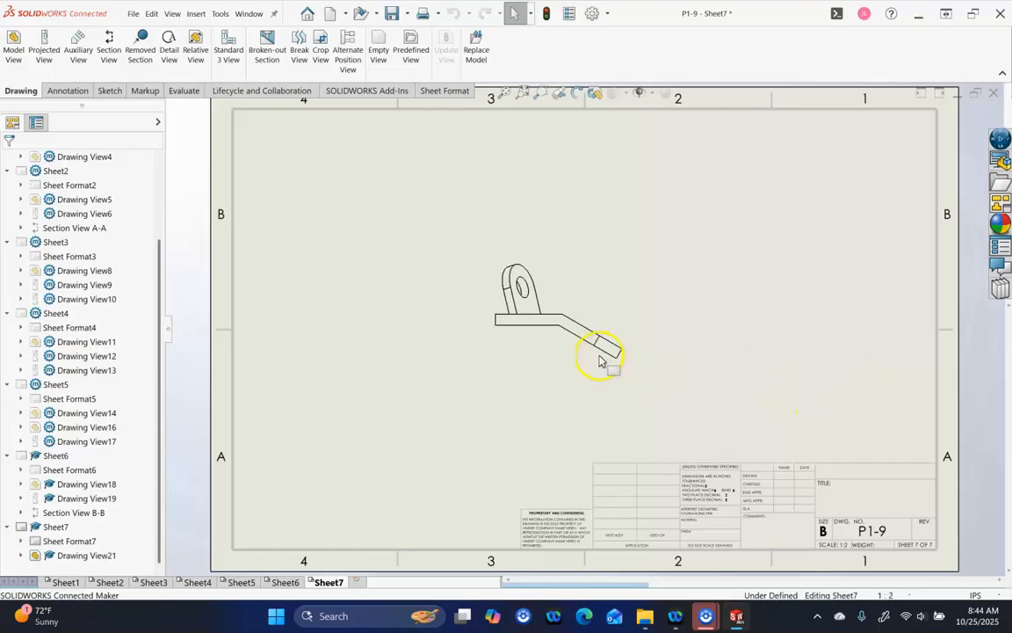
click(518, 384)
mouse_move(519, 373)
mouse_down()
mouse_move(434, 397)
mouse_move(390, 424)
mouse_up()
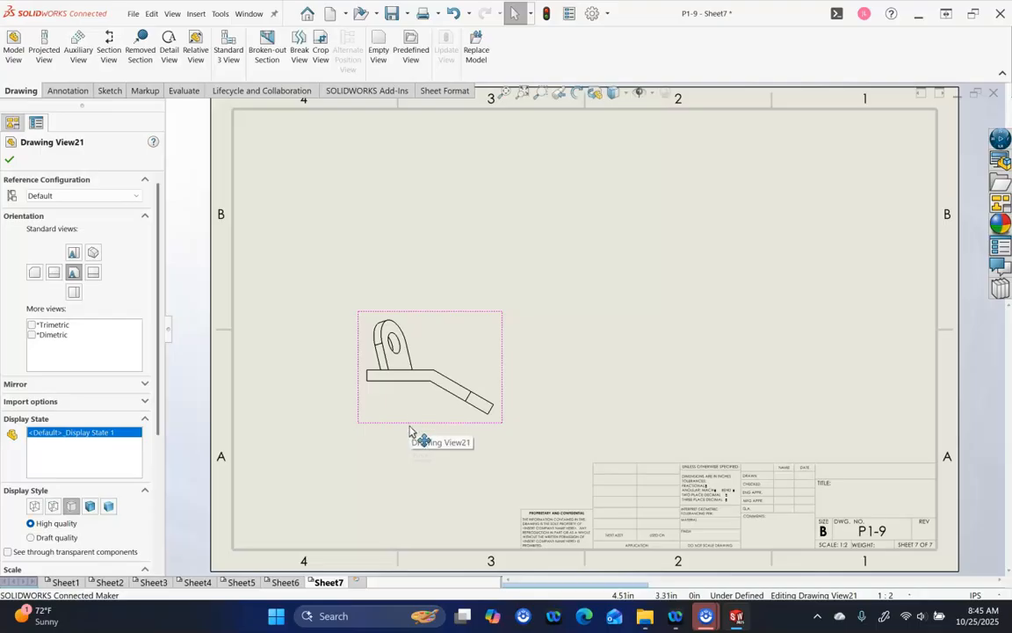
Project a top view above the front view and an isometric view at the upper right
drag(409, 428, 432, 424)
click(430, 259)
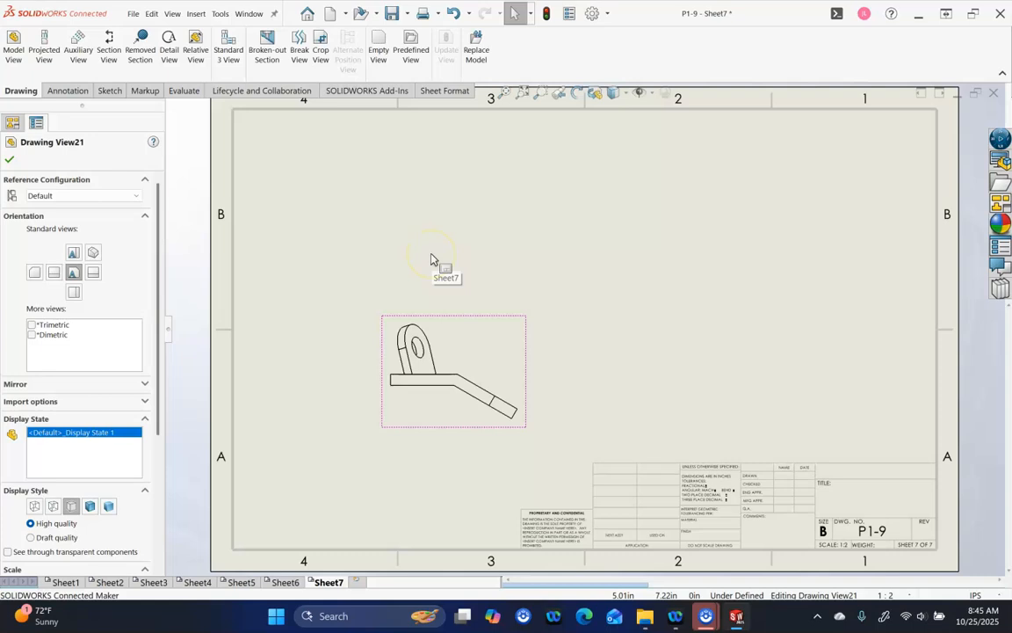
click(51, 56)
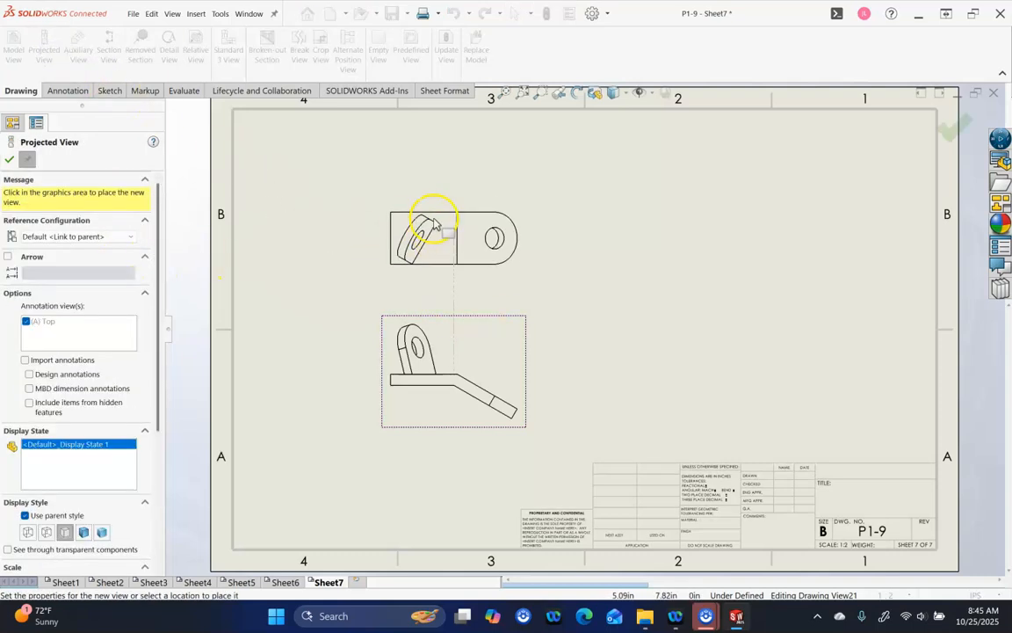
click(415, 192)
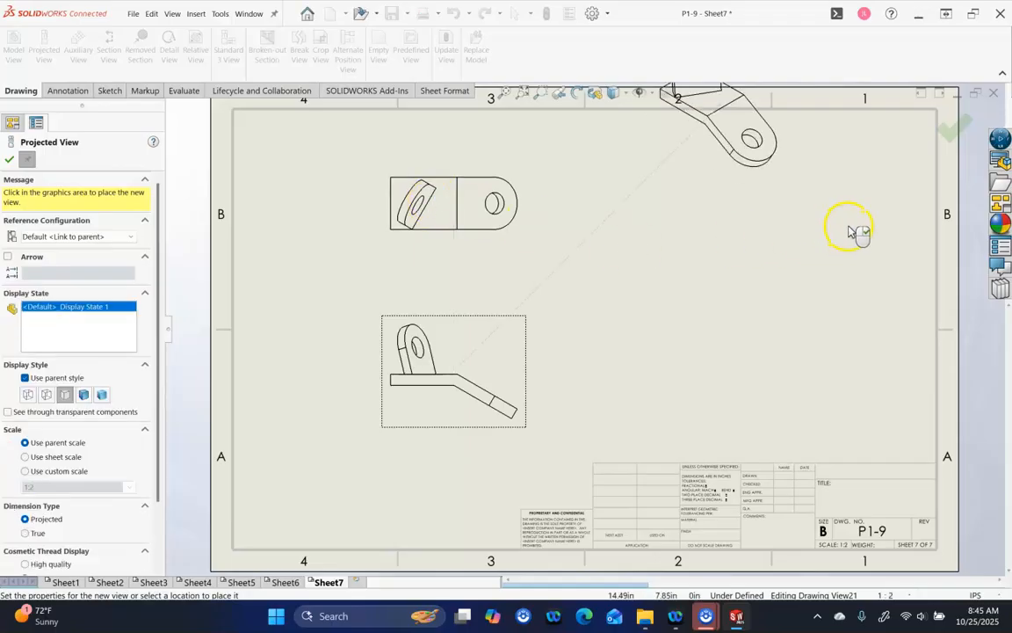
click(951, 130)
Shift the isometric, top and front views so they line up neatly
mouse_move(771, 186)
mouse_down()
mouse_move(895, 255)
mouse_move(899, 274)
mouse_up()
drag(498, 247, 499, 229)
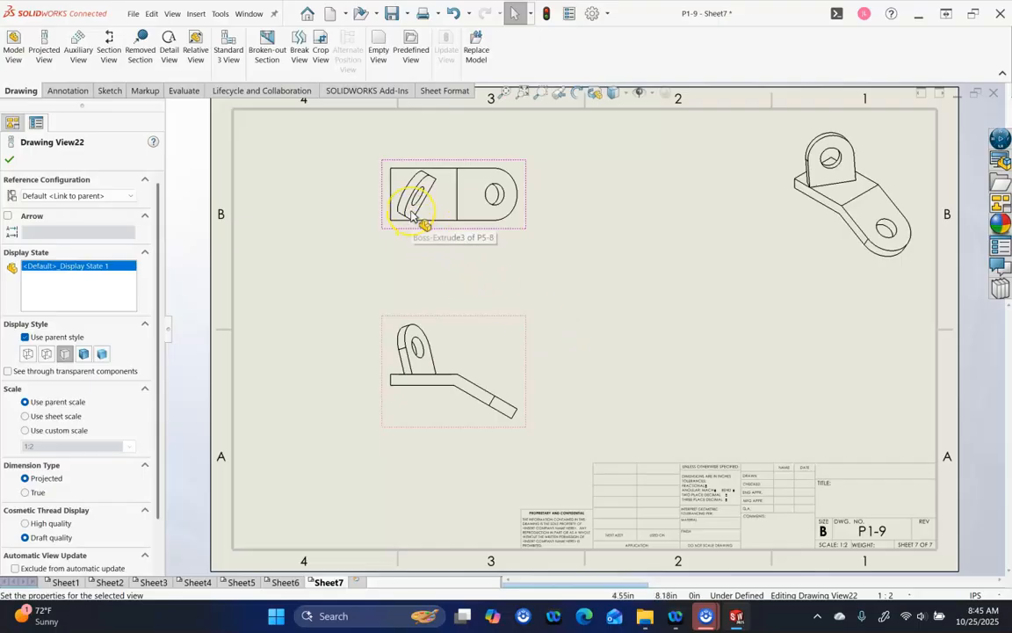
mouse_move(502, 309)
mouse_down()
mouse_move(501, 296)
mouse_move(503, 327)
mouse_move(498, 308)
mouse_move(497, 321)
mouse_up()
click(497, 387)
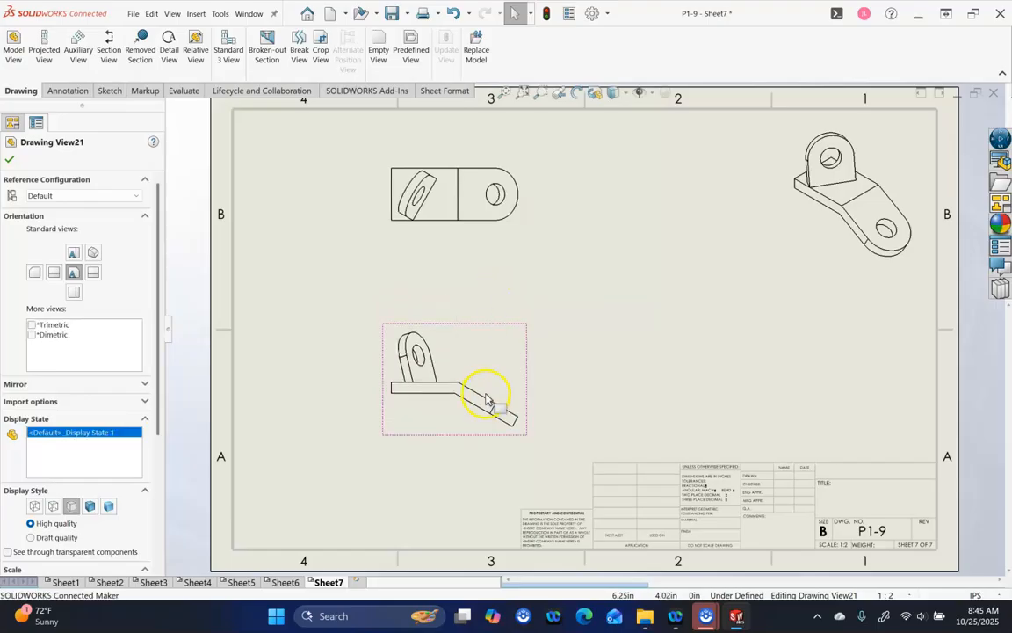
Create auxiliary VIEW C square to the front view's slanted edge
click(472, 391)
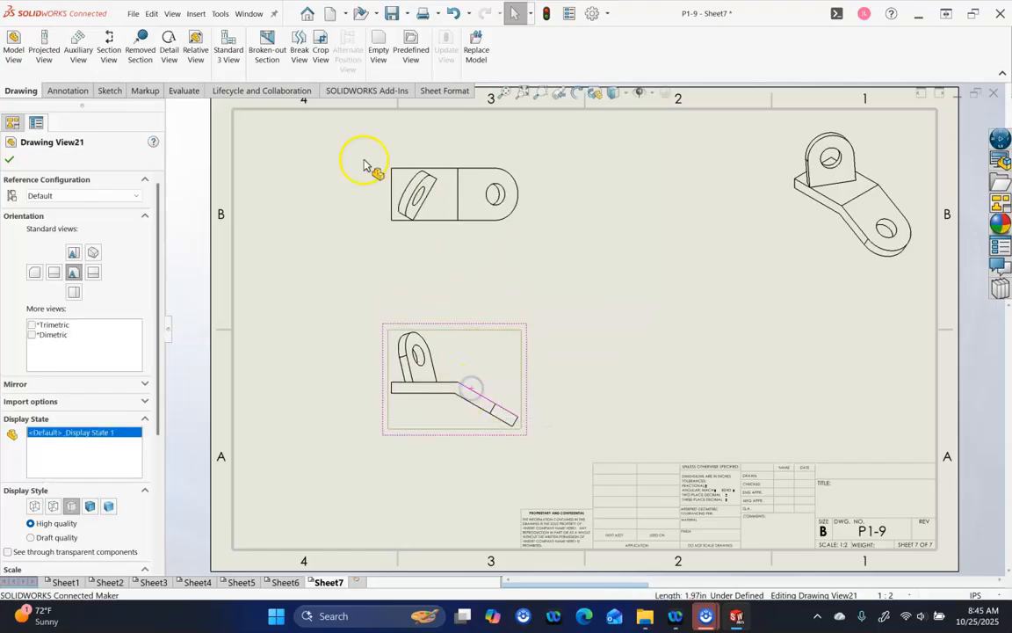
click(81, 54)
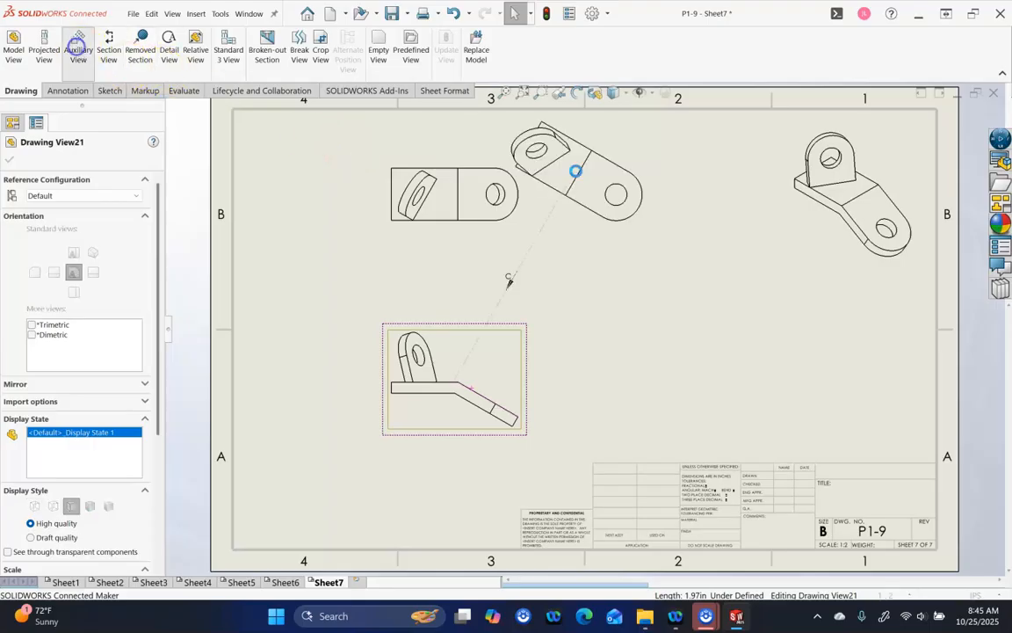
click(967, 412)
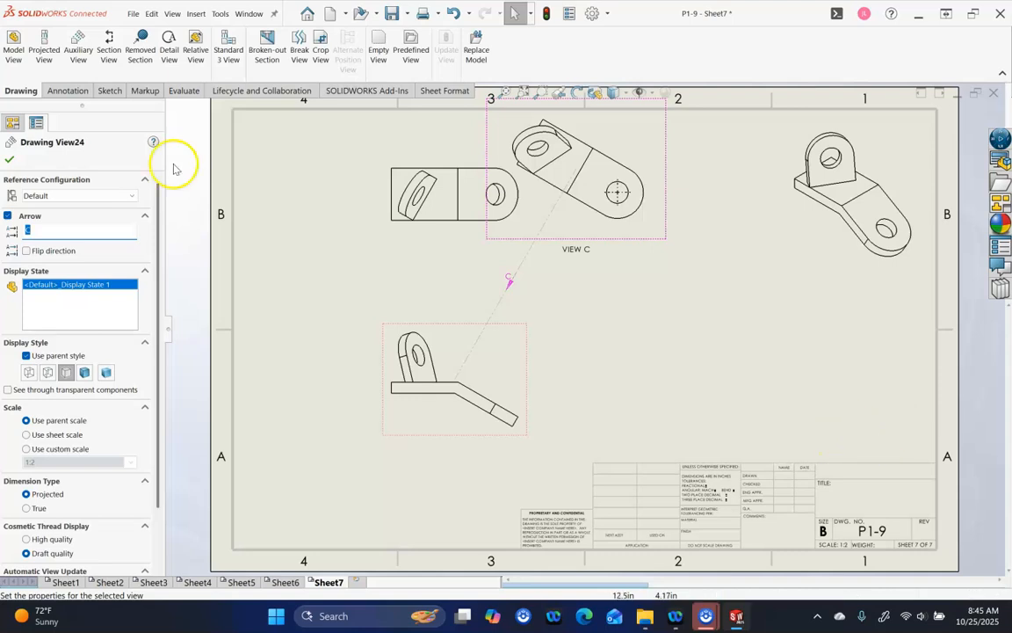
click(11, 160)
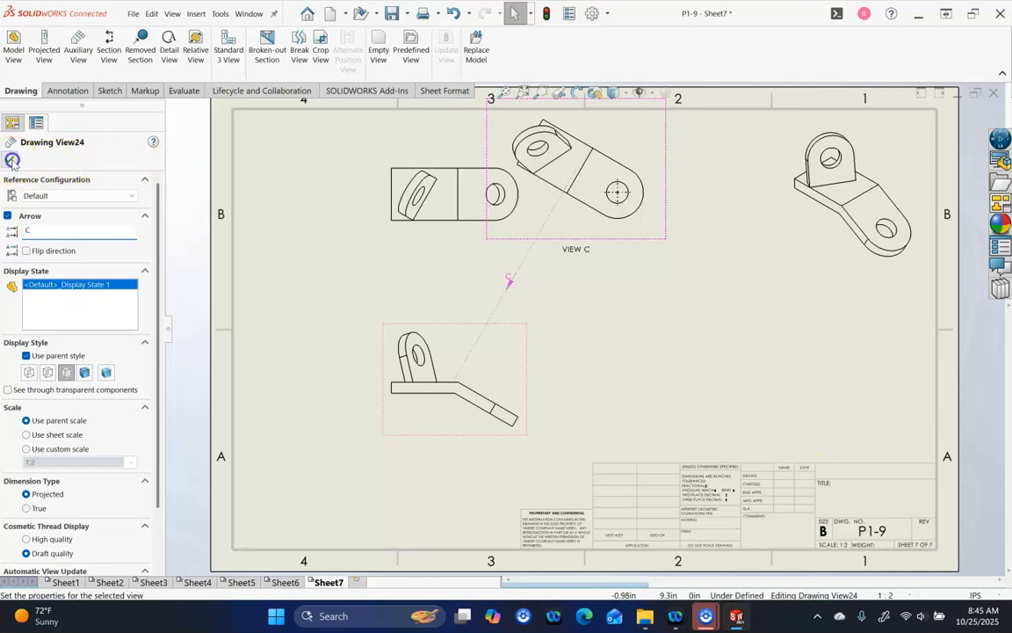
Break VIEW C's alignment and move it to the lower right of Sheet7
click(633, 251)
mouse_move(632, 253)
mouse_down()
mouse_move(594, 296)
mouse_move(656, 279)
mouse_move(662, 257)
mouse_up()
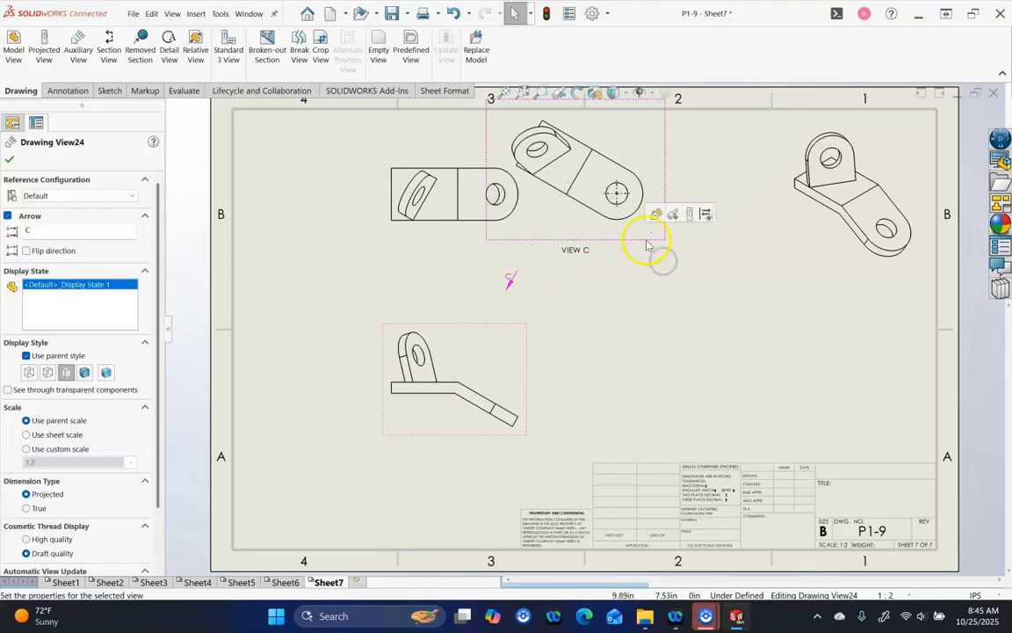
right_click(644, 236)
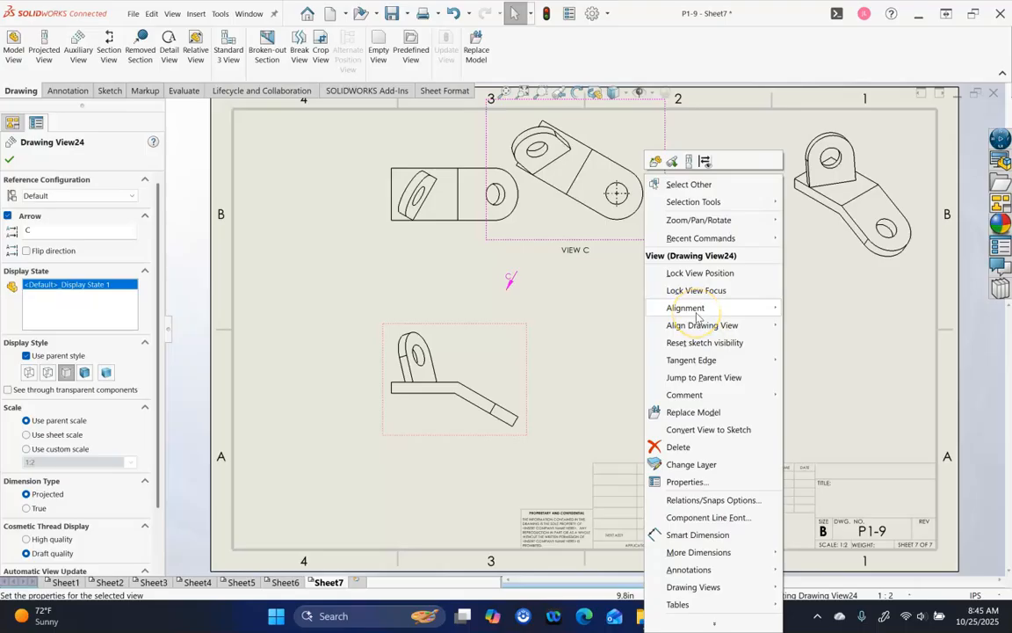
mouse_move(696, 315)
click(811, 307)
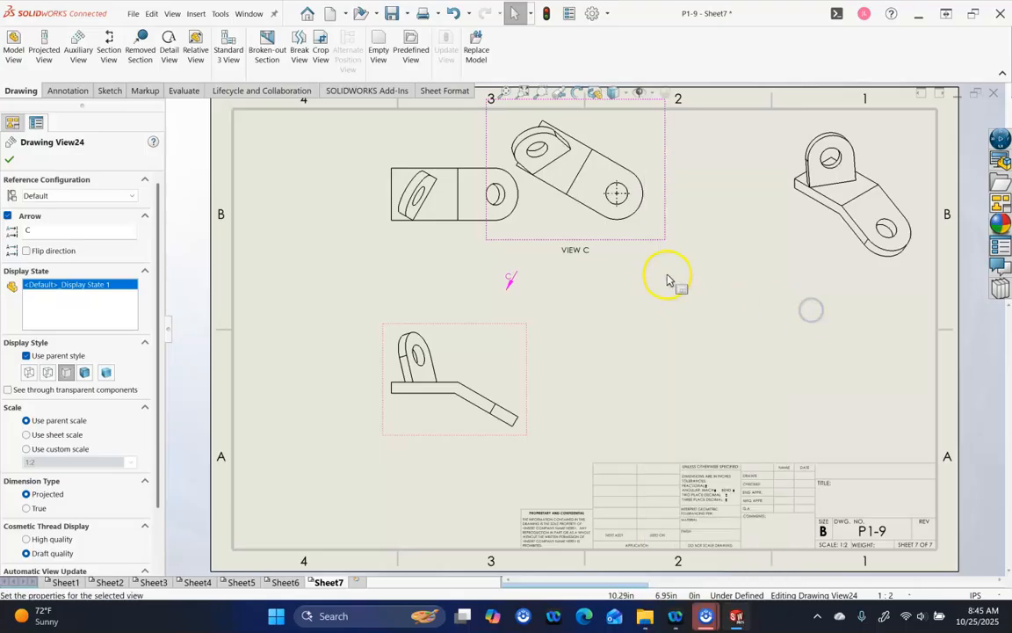
mouse_move(660, 242)
mouse_down()
mouse_move(799, 343)
mouse_move(803, 418)
mouse_up()
click(596, 349)
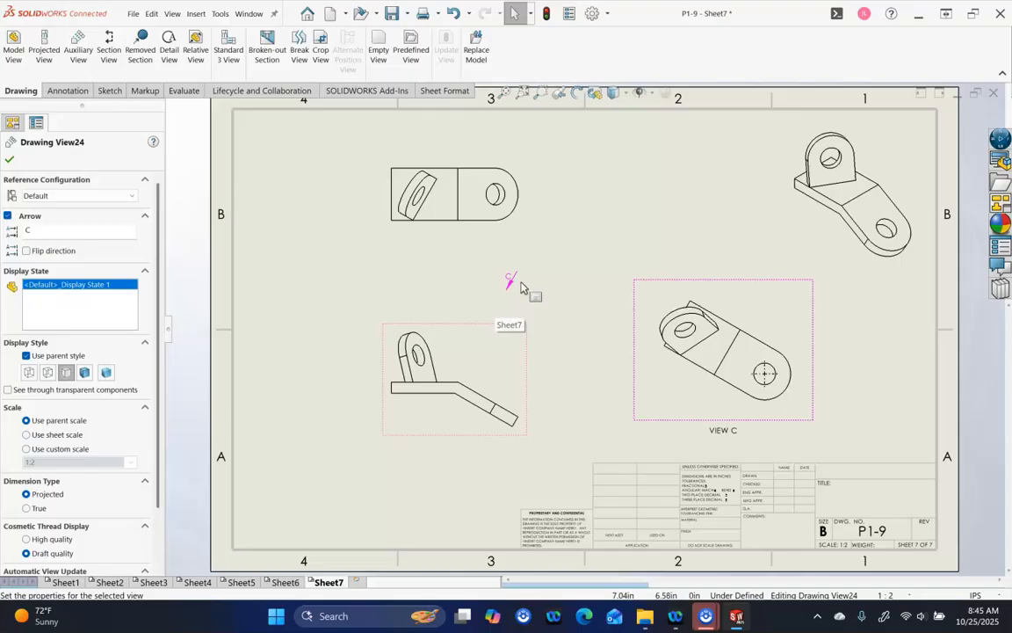
Check VIEW C's placement, then select the top view at upper left
click(512, 298)
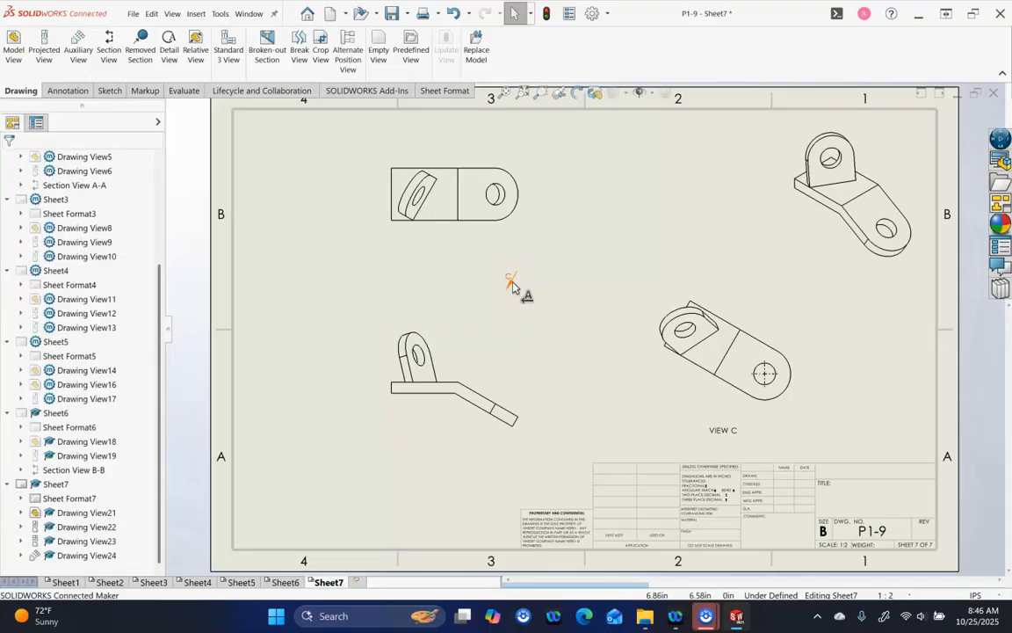
click(568, 366)
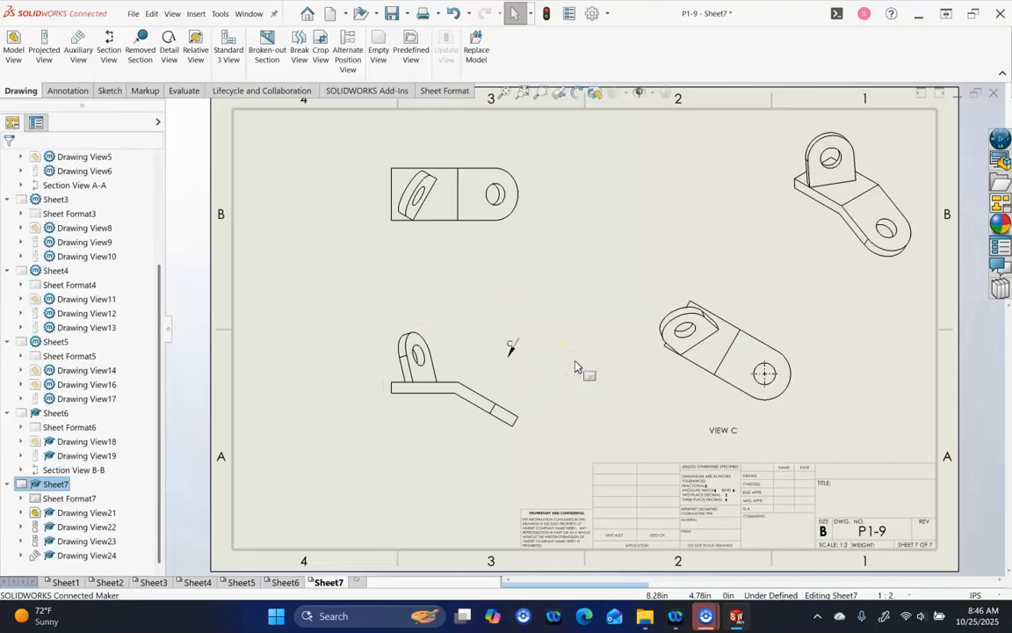
click(580, 305)
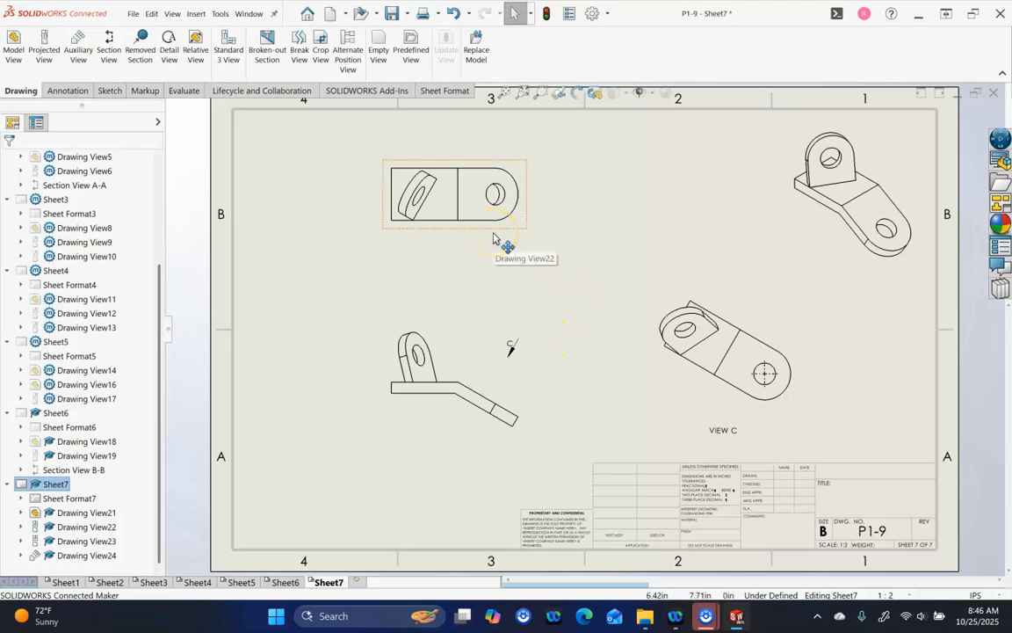
click(436, 213)
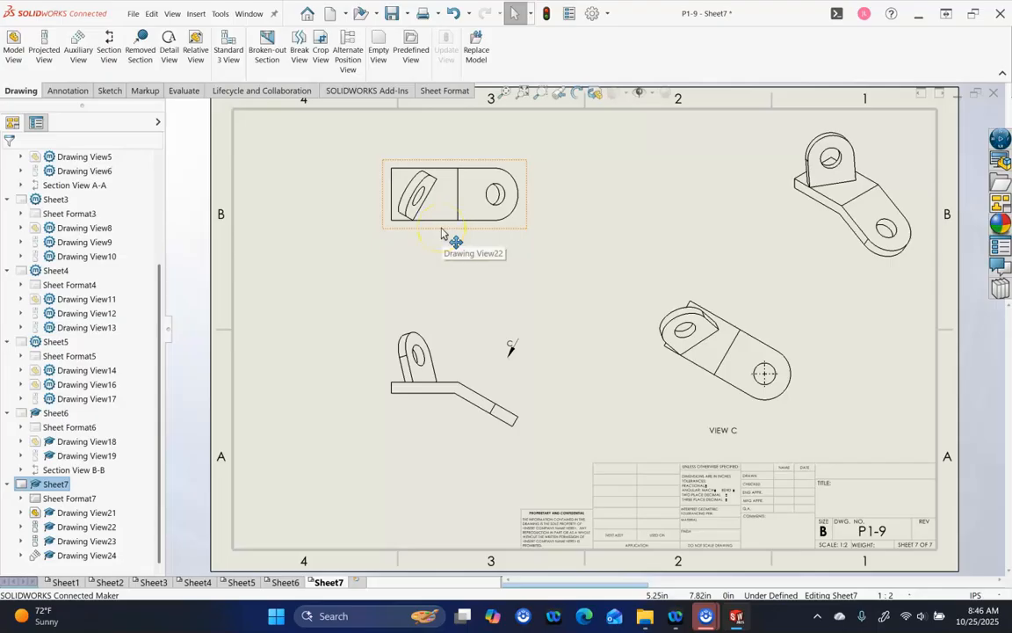
click(424, 201)
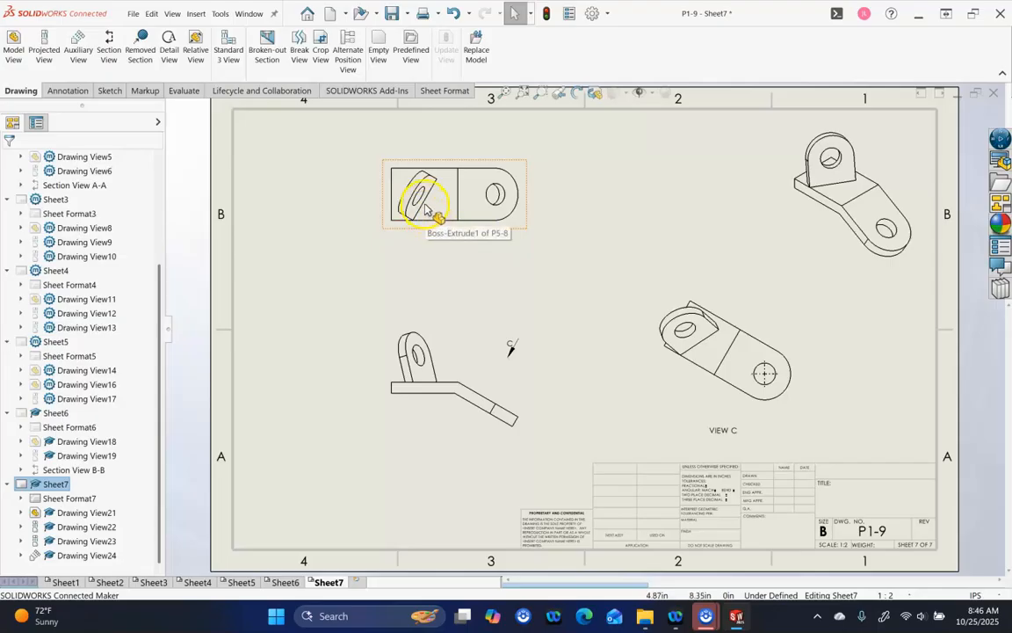
click(453, 255)
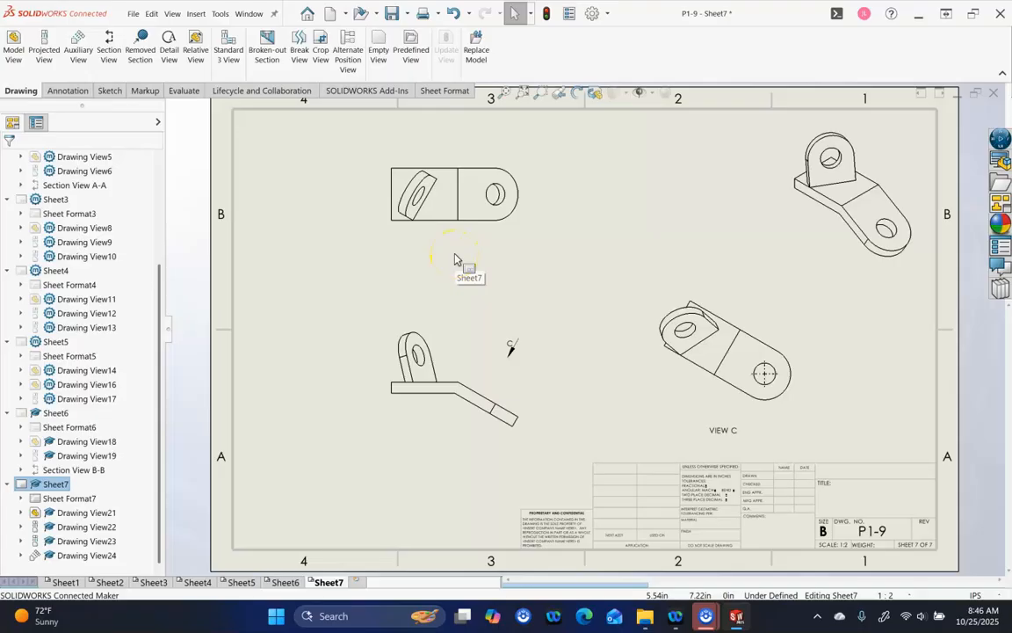
click(428, 209)
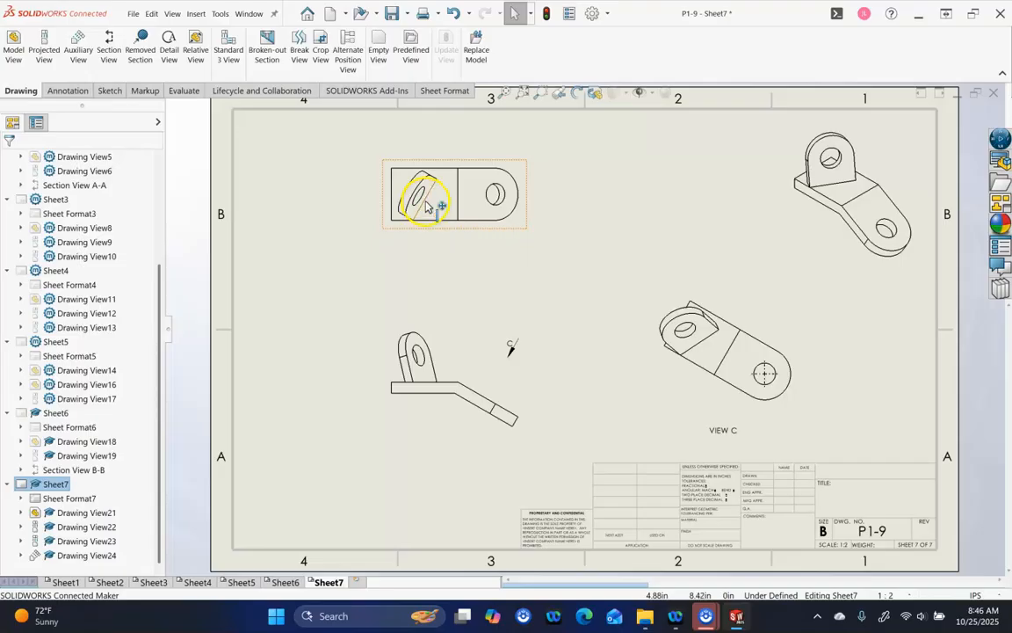
click(425, 201)
click(81, 39)
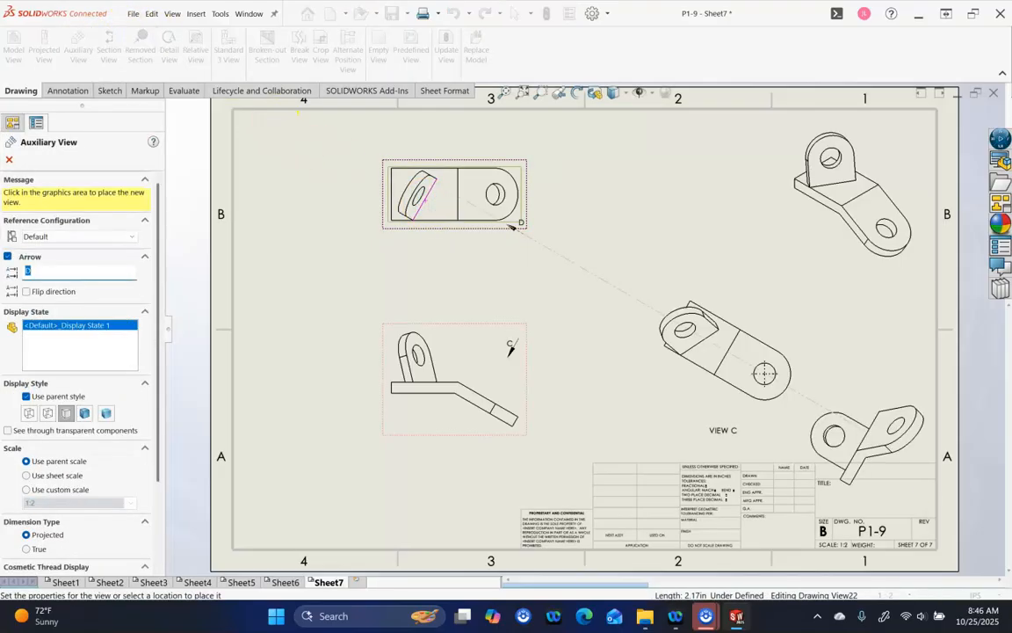
key(Escape)
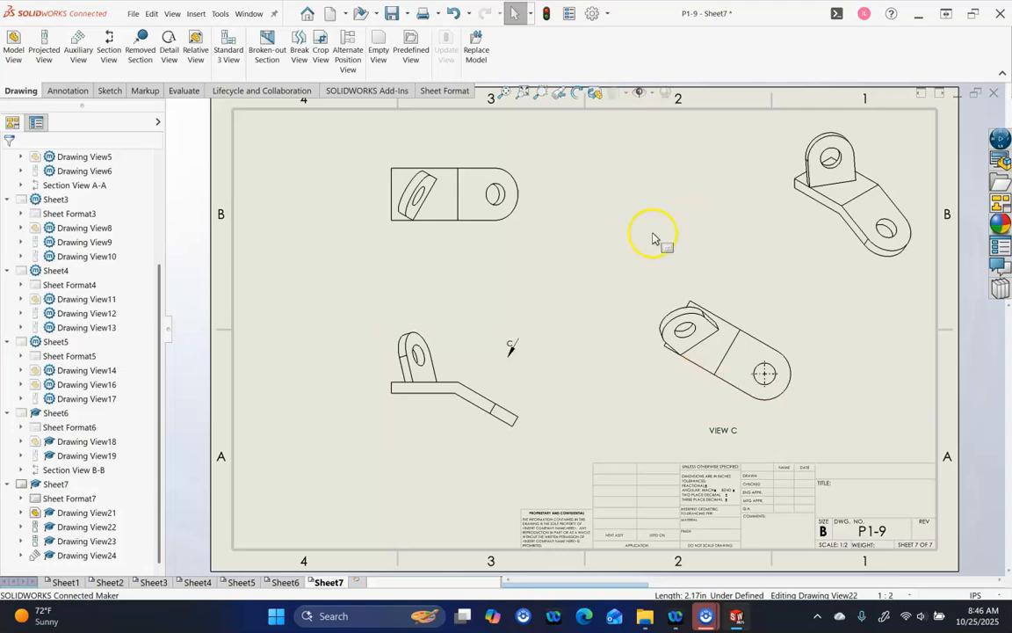
click(516, 226)
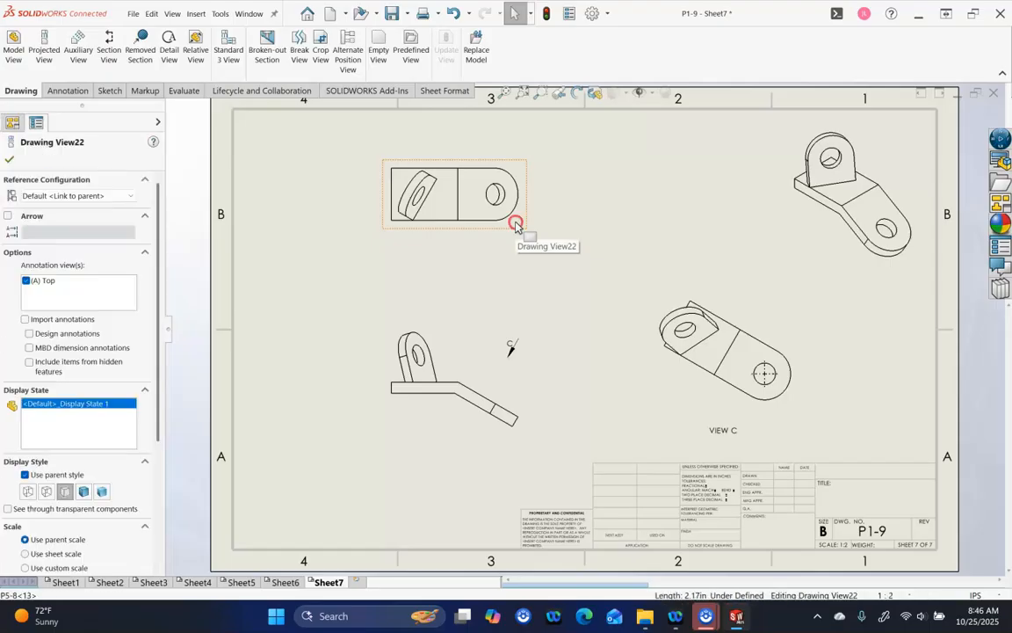
right_click(515, 222)
Open part P5-8 and orient it normal to the slanted lug face, lug upright
click(527, 162)
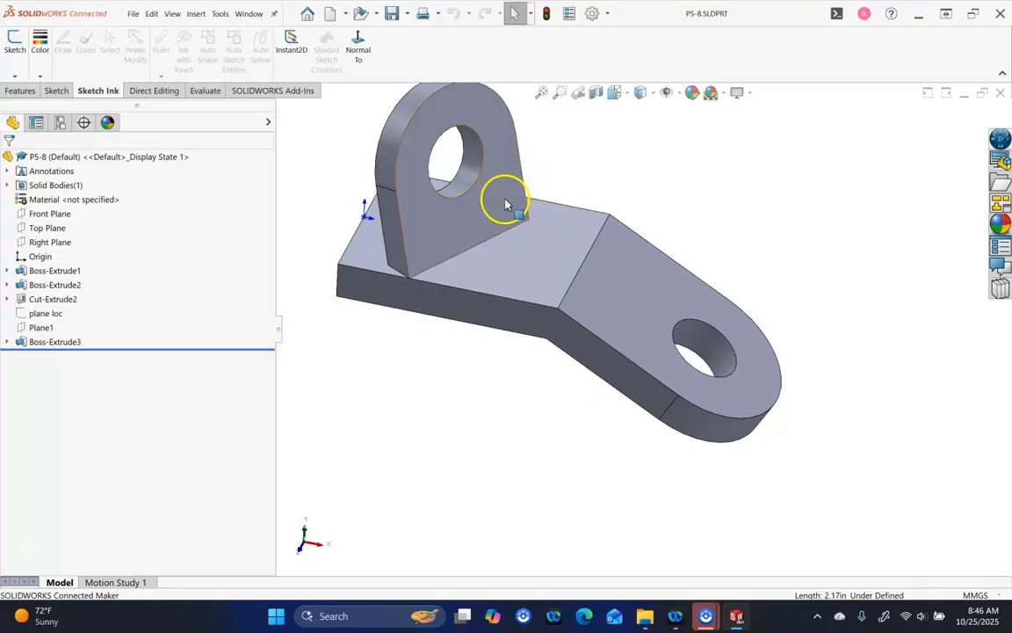
click(508, 201)
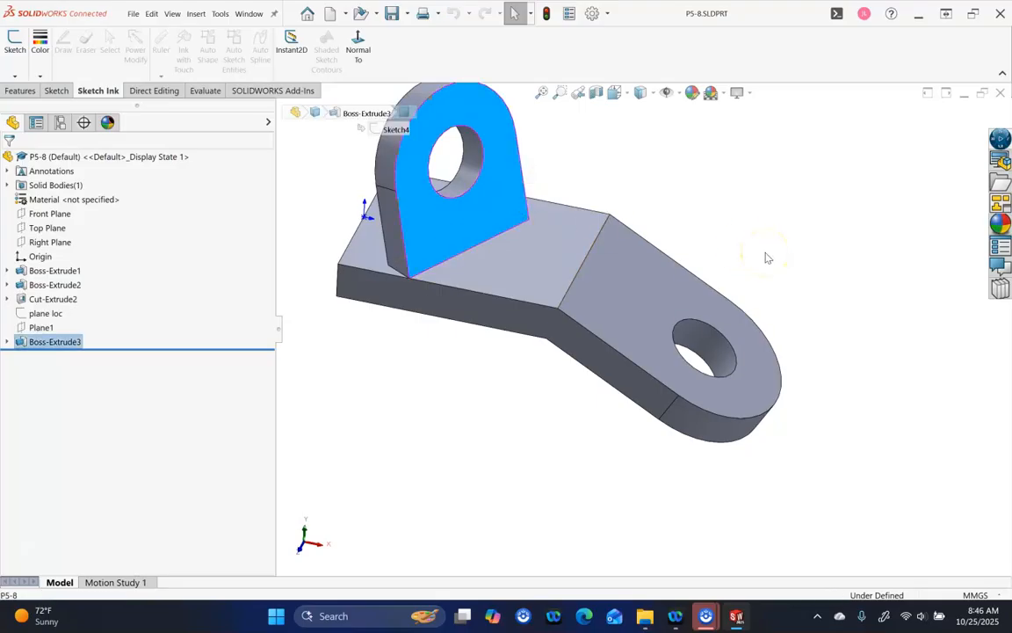
key(ctrl+8)
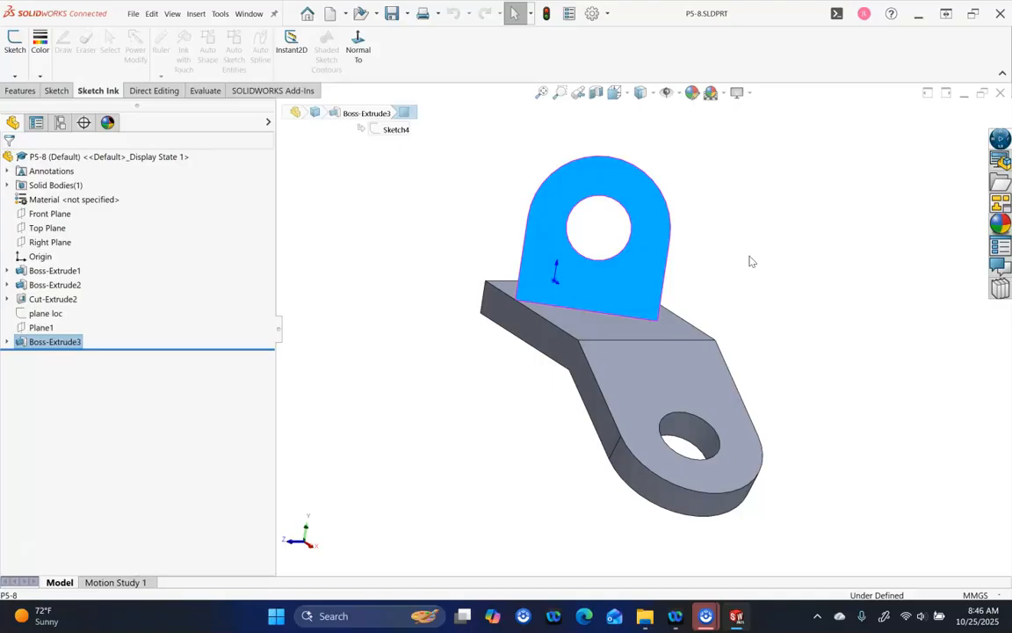
key(alt+Right)
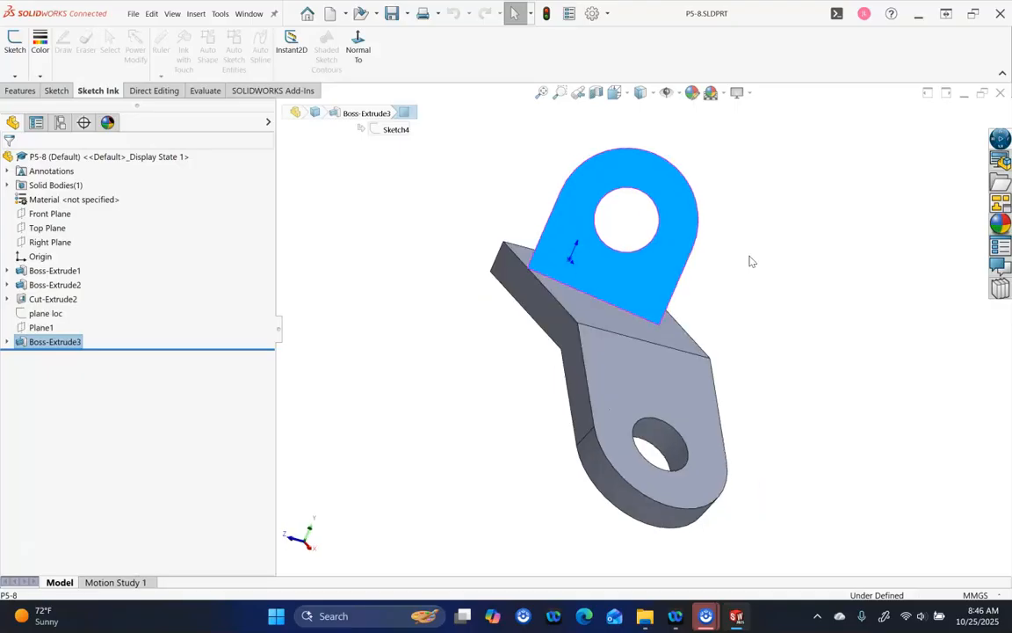
key(alt+Left)
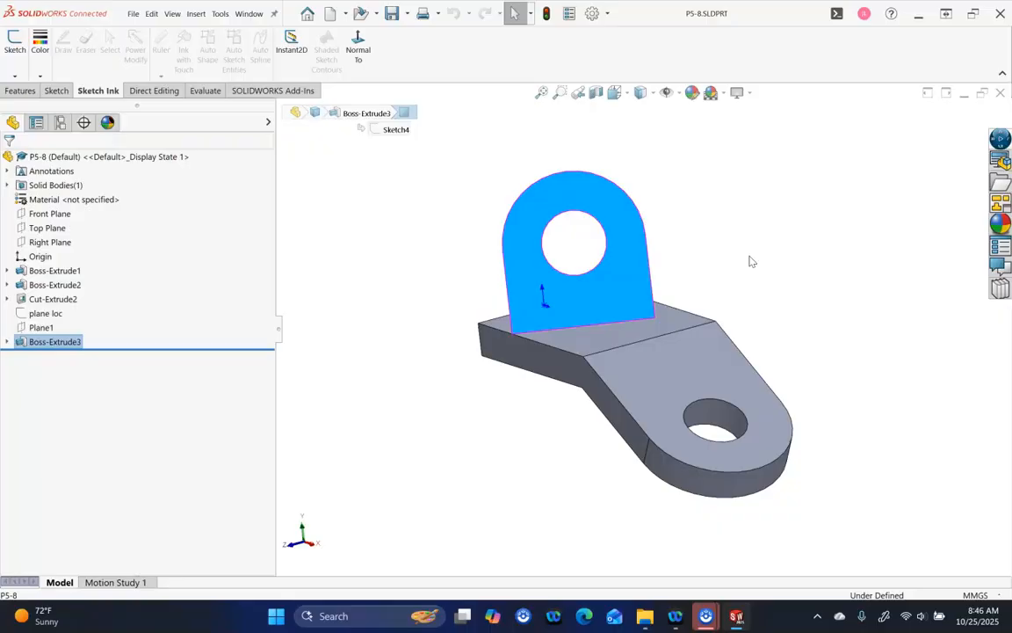
key(alt+Right)
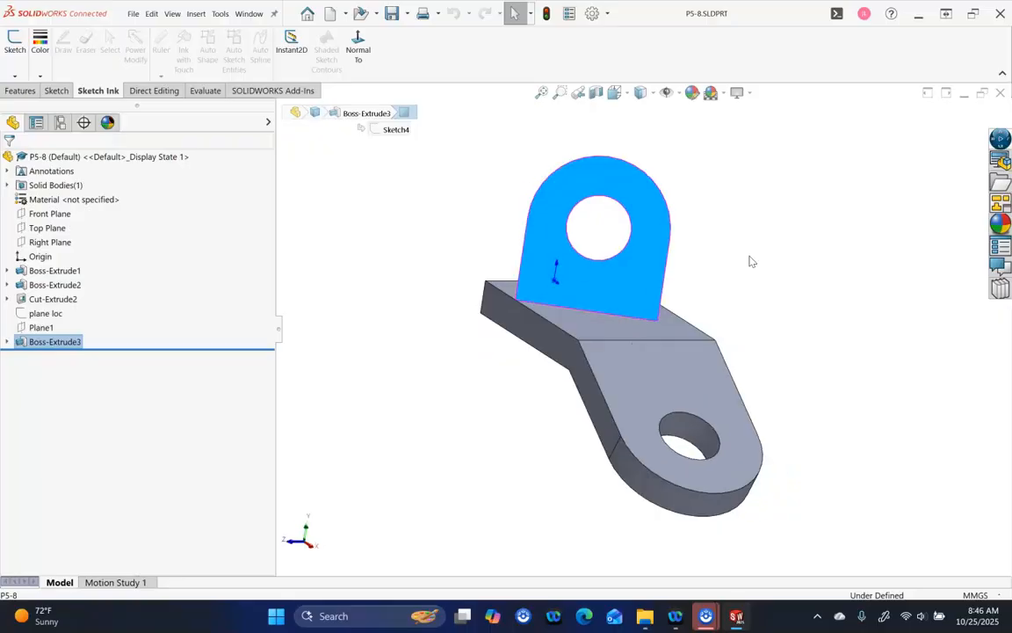
Save the orientation as the named view angled_face and close the part
key(space)
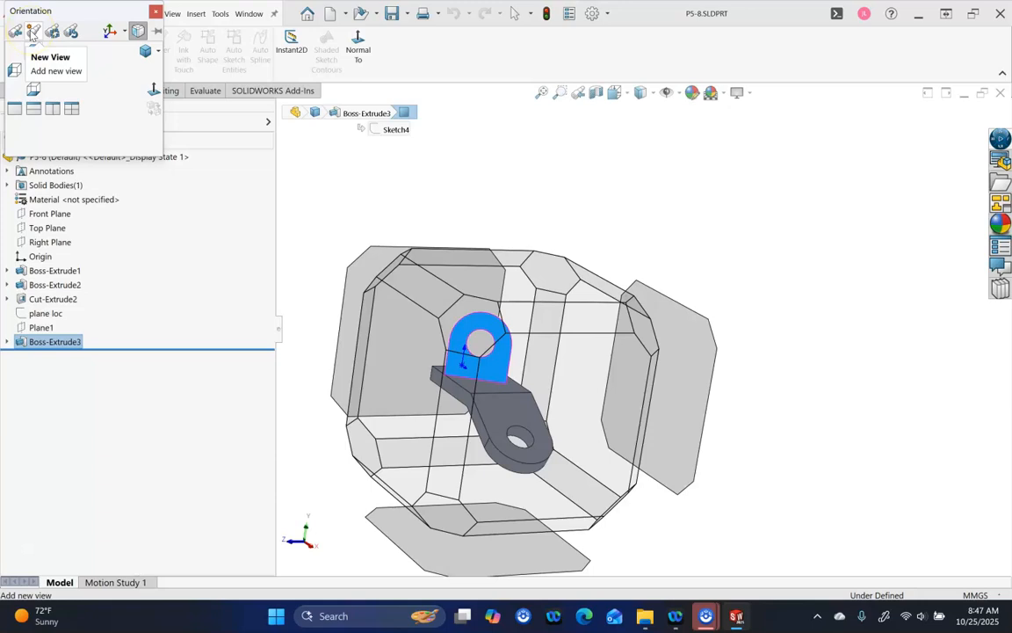
drag(45, 11, 337, 172)
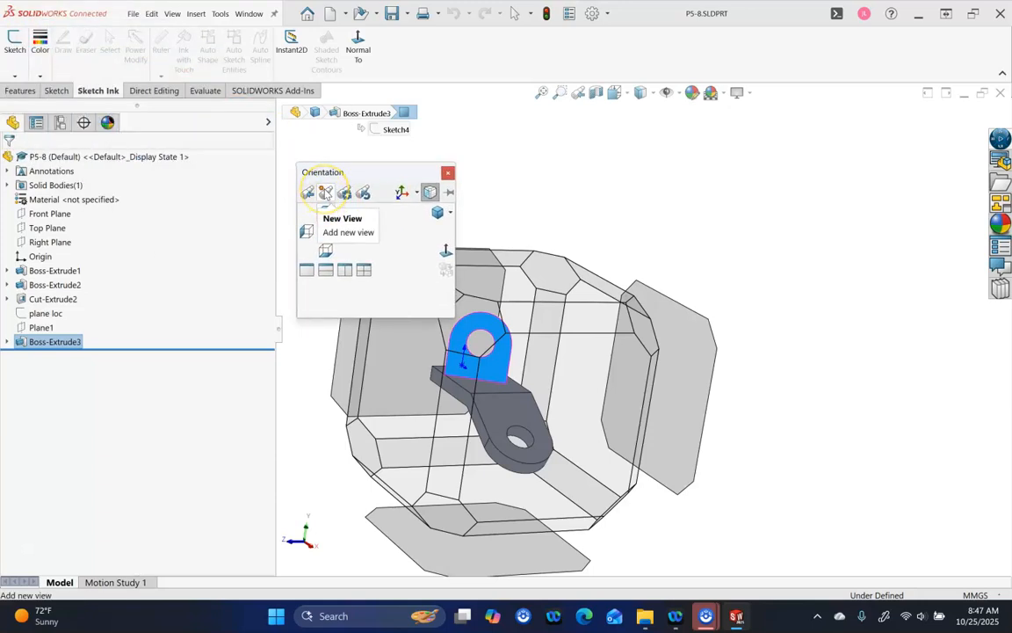
click(324, 193)
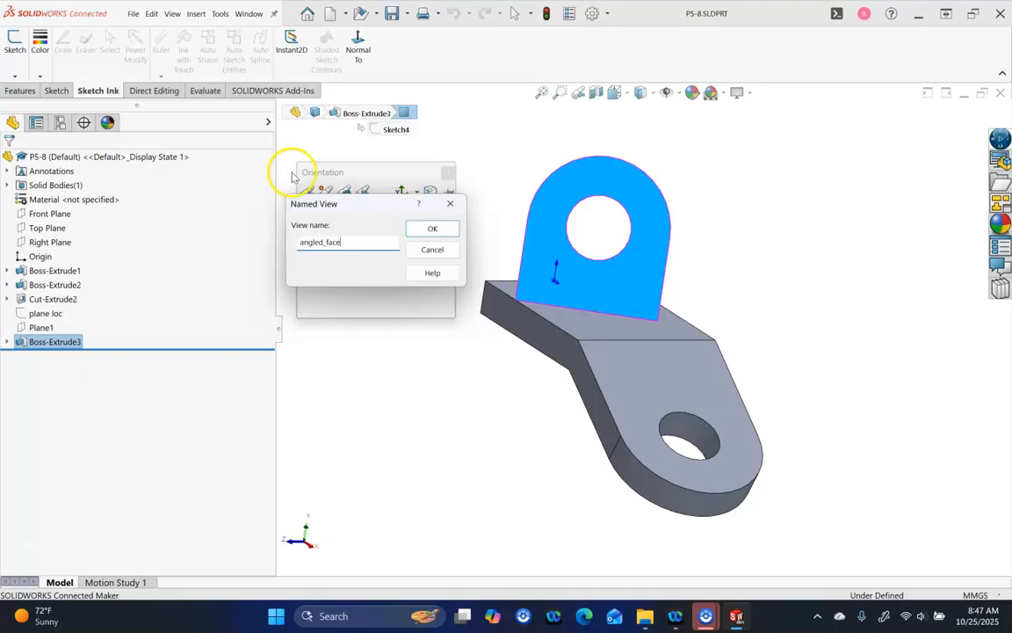
click(432, 229)
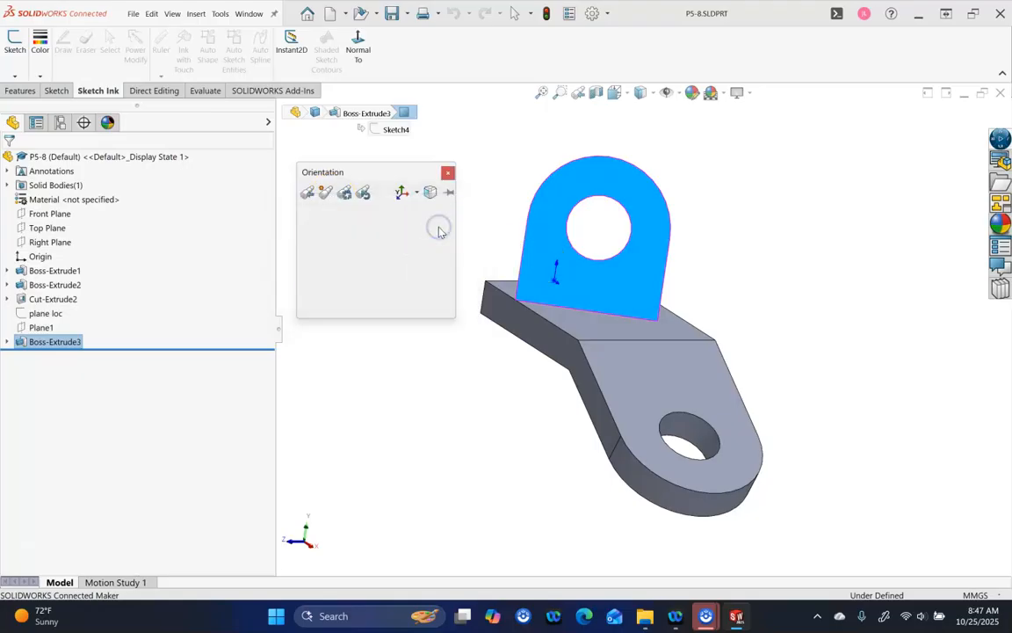
click(491, 189)
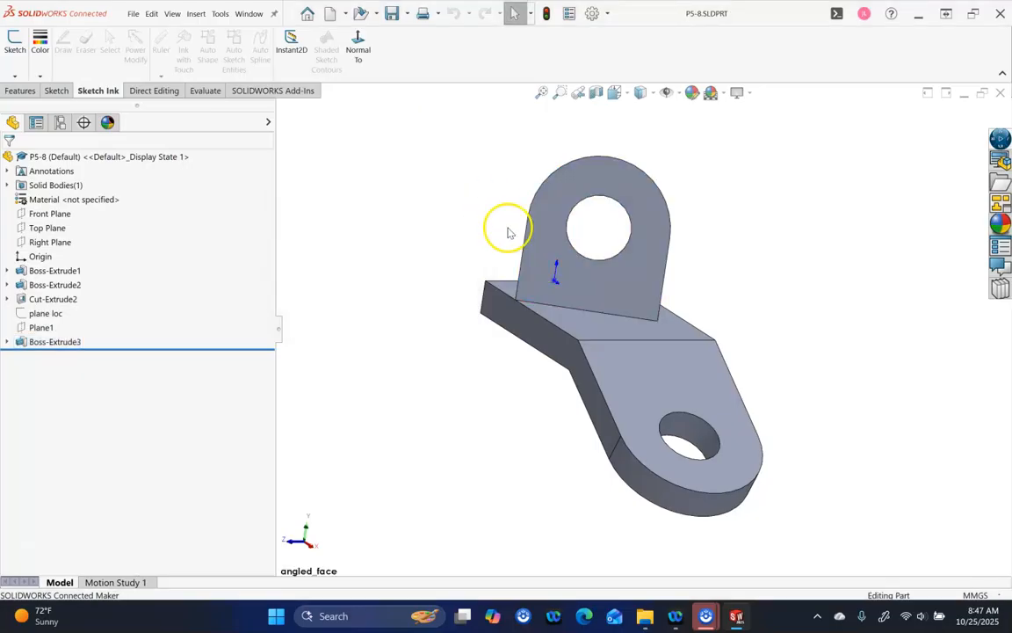
click(999, 91)
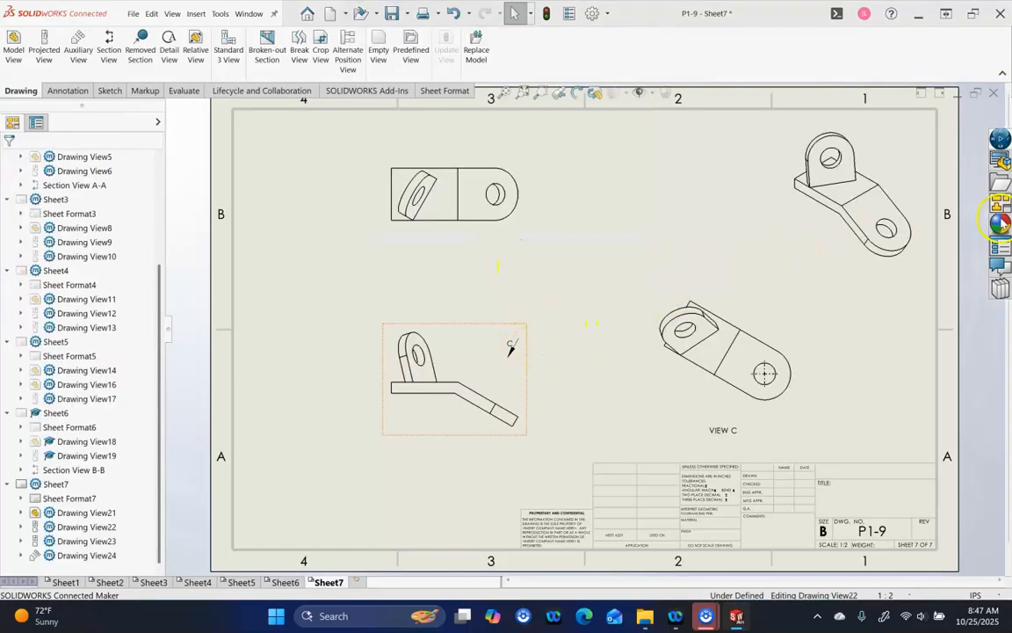
Refresh the View Palette and drag the angled_face view onto Sheet7's upper middle
click(1000, 245)
click(779, 109)
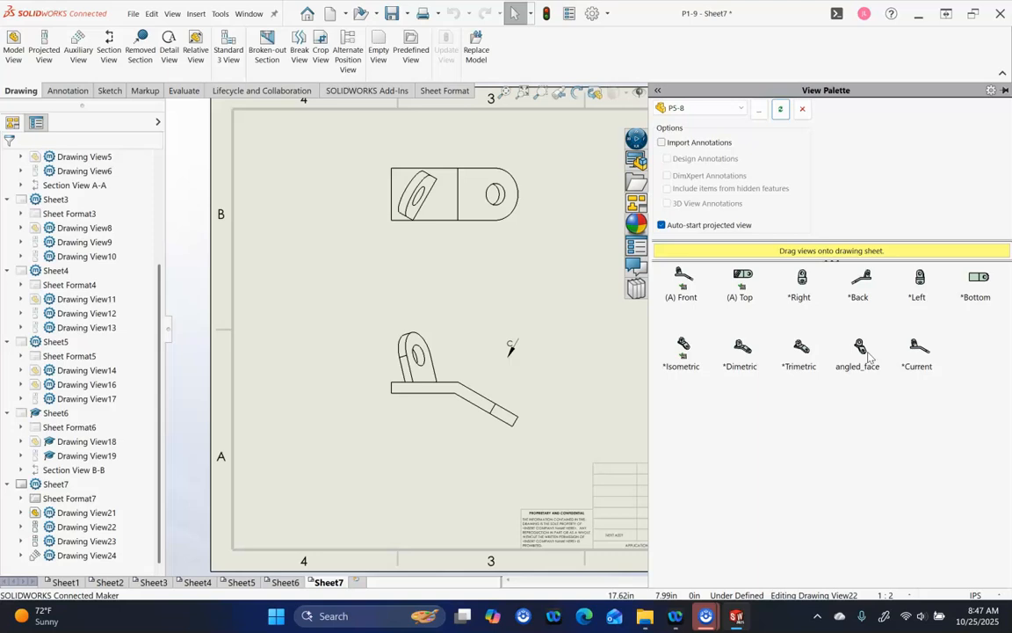
drag(869, 355, 666, 207)
click(109, 90)
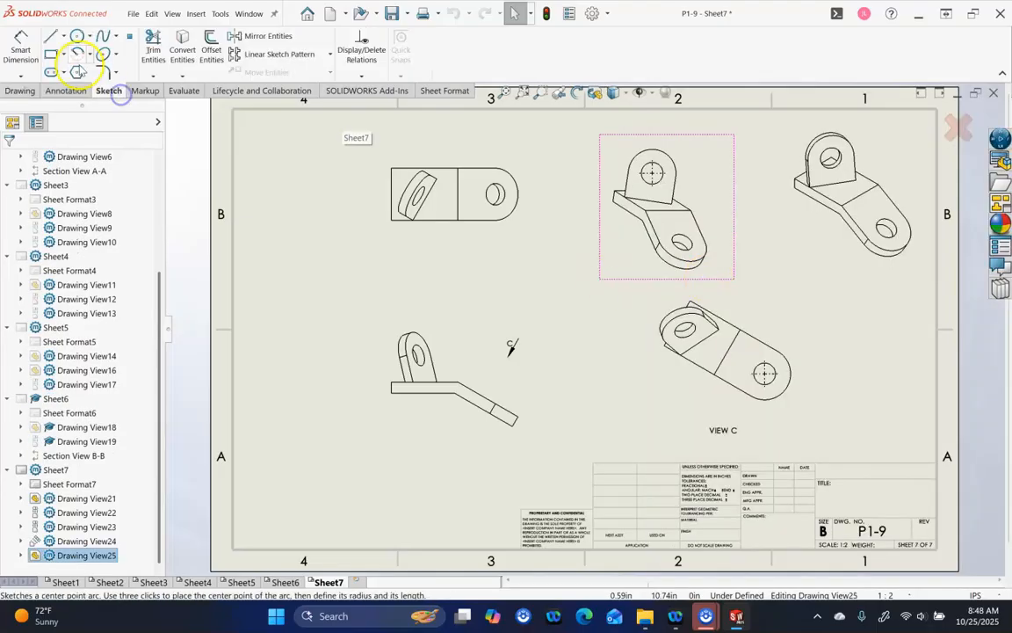
Sketch a circle around the hole in the angled_face view
click(78, 36)
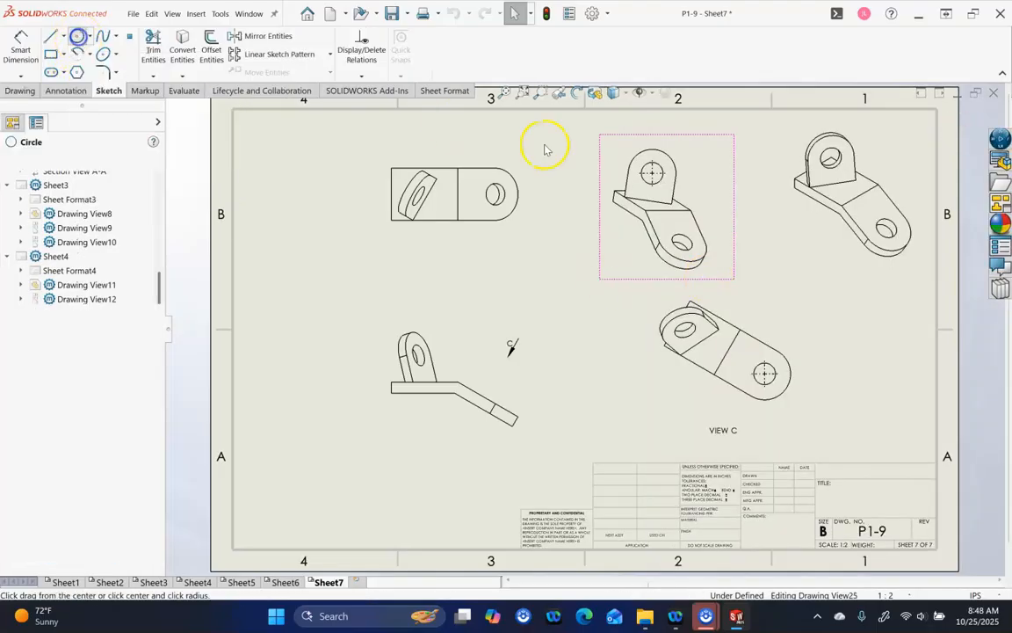
click(652, 173)
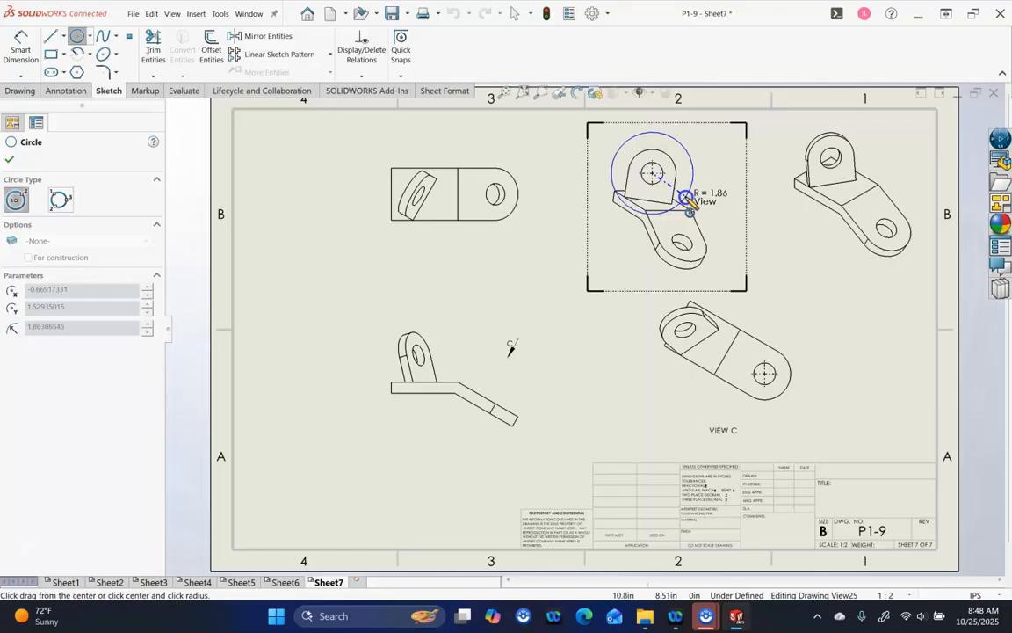
click(687, 197)
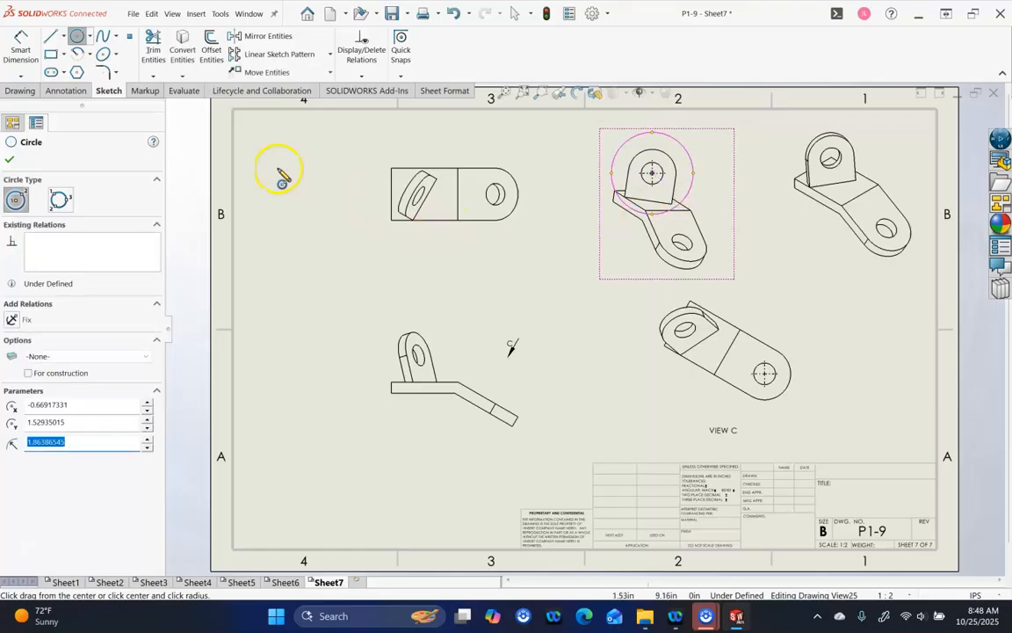
Crop the view to the circle, then select its hole's center mark
click(29, 91)
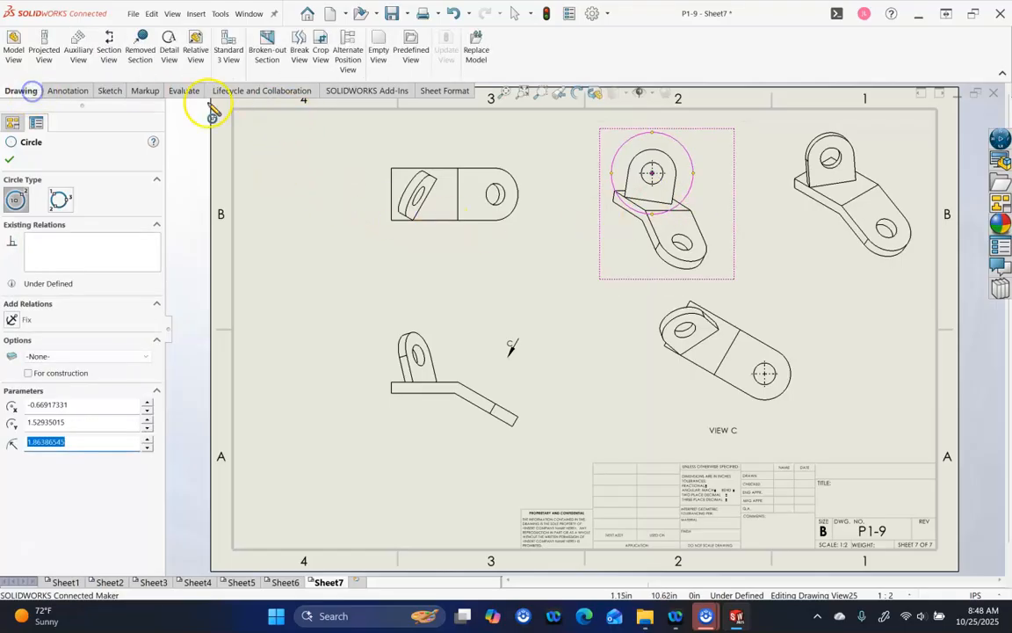
click(318, 50)
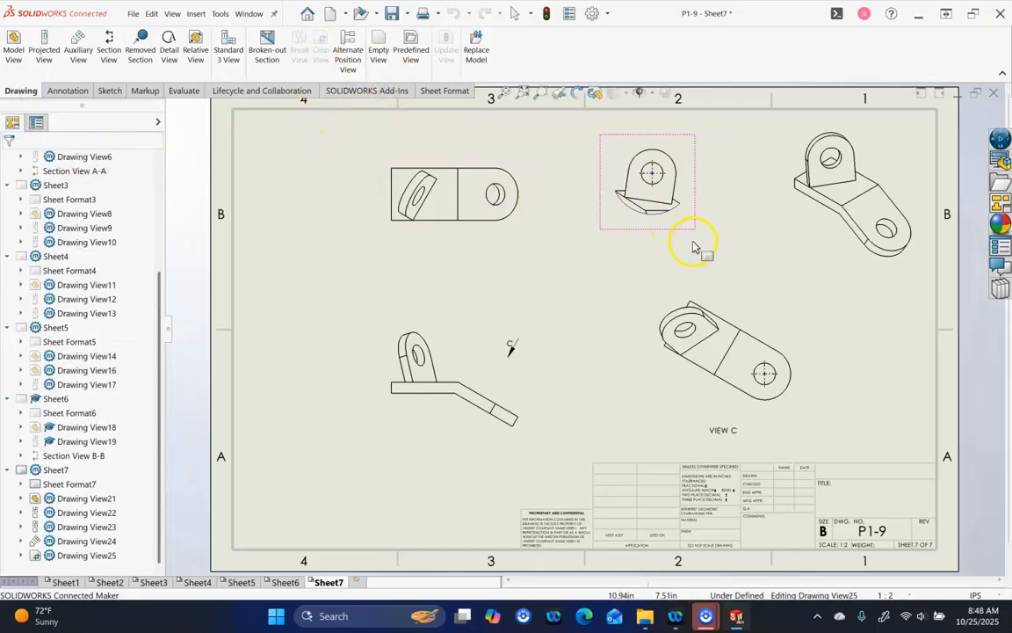
drag(685, 237, 690, 244)
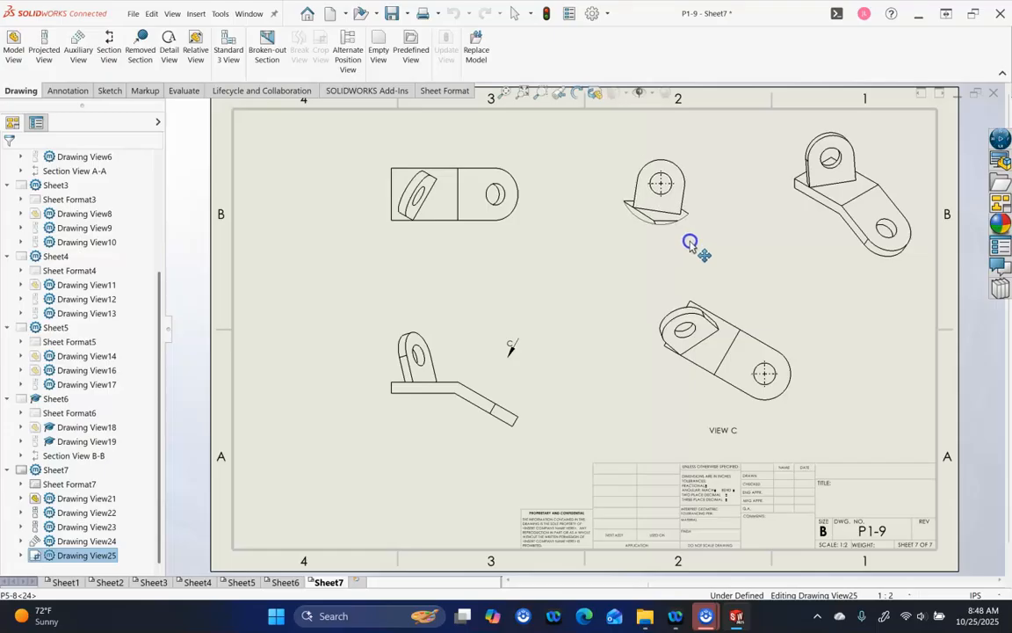
click(756, 260)
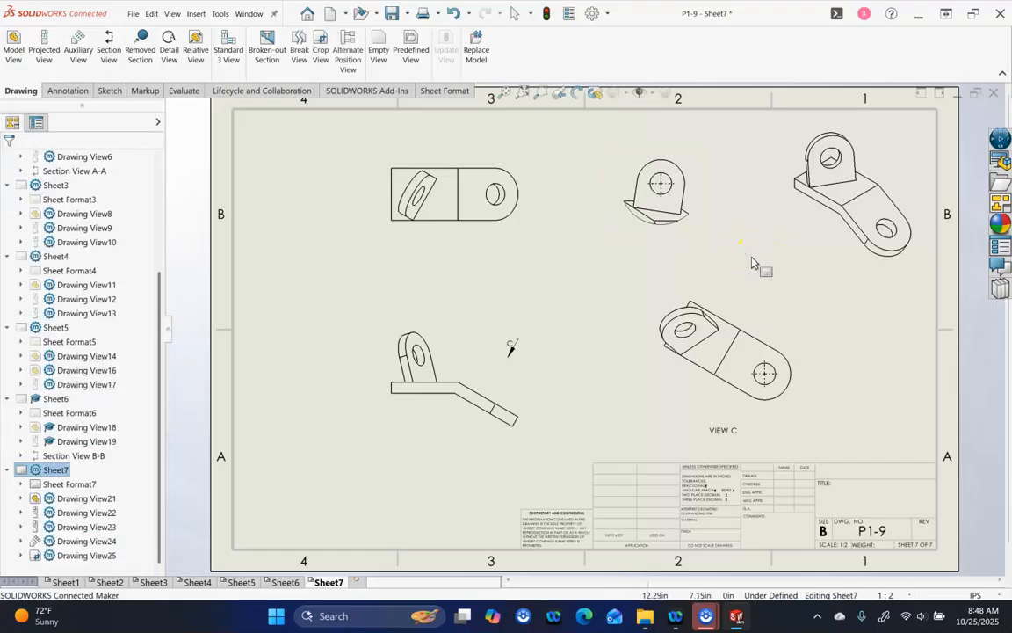
click(670, 193)
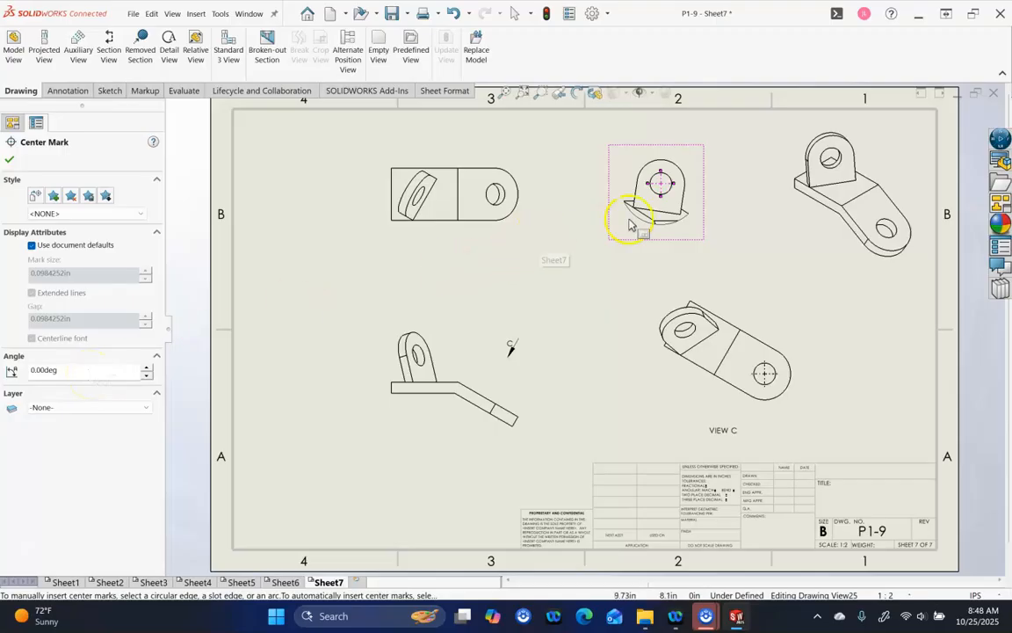
Set the center mark angle on View C's hole to 0.00deg
scroll(663, 198, down, 3)
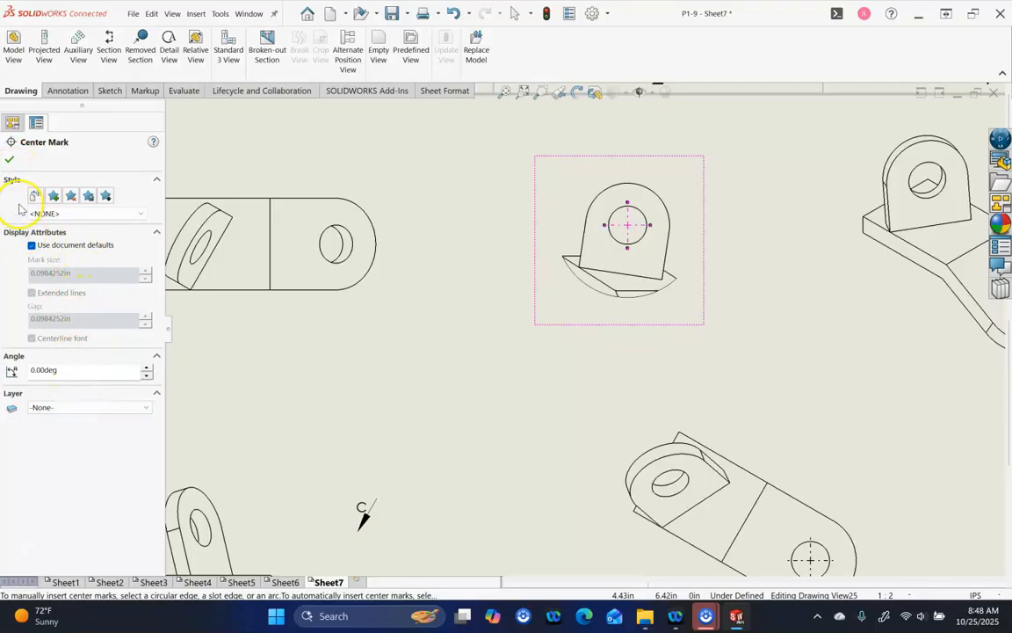
click(10, 161)
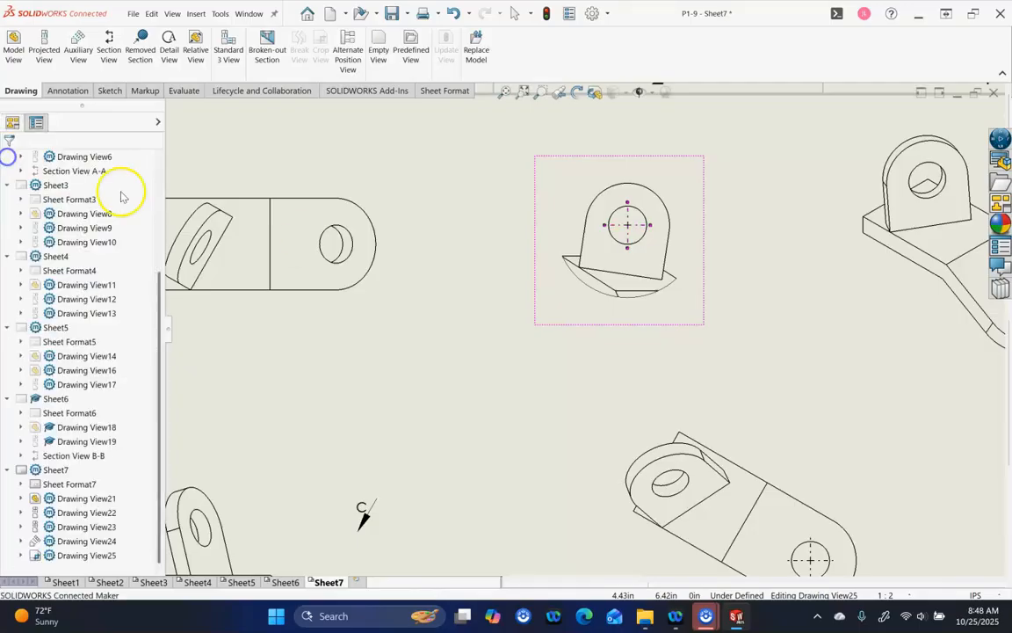
scroll(515, 334, up, 4)
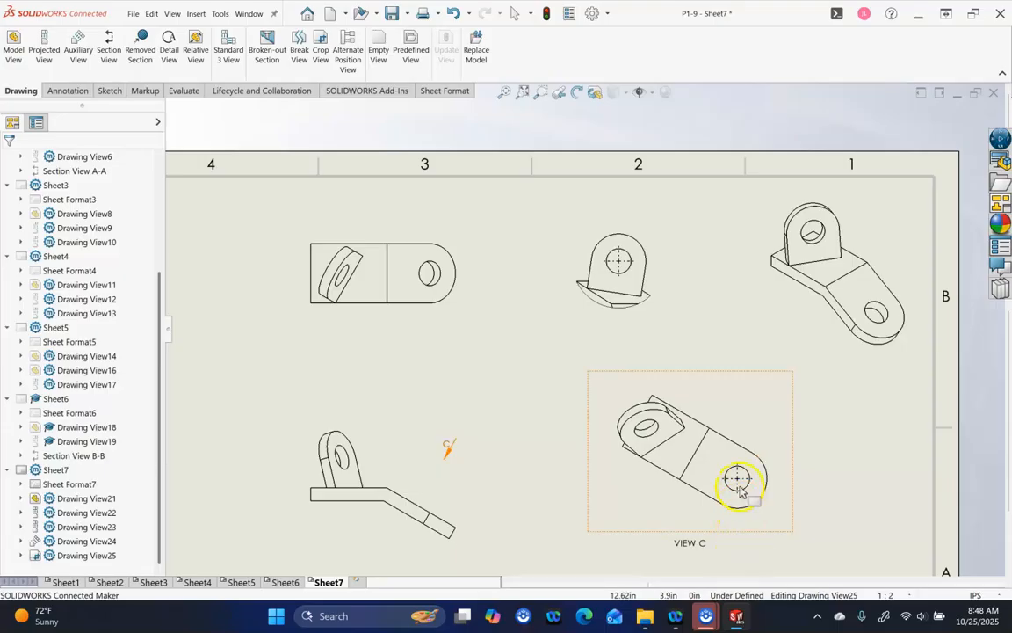
click(738, 482)
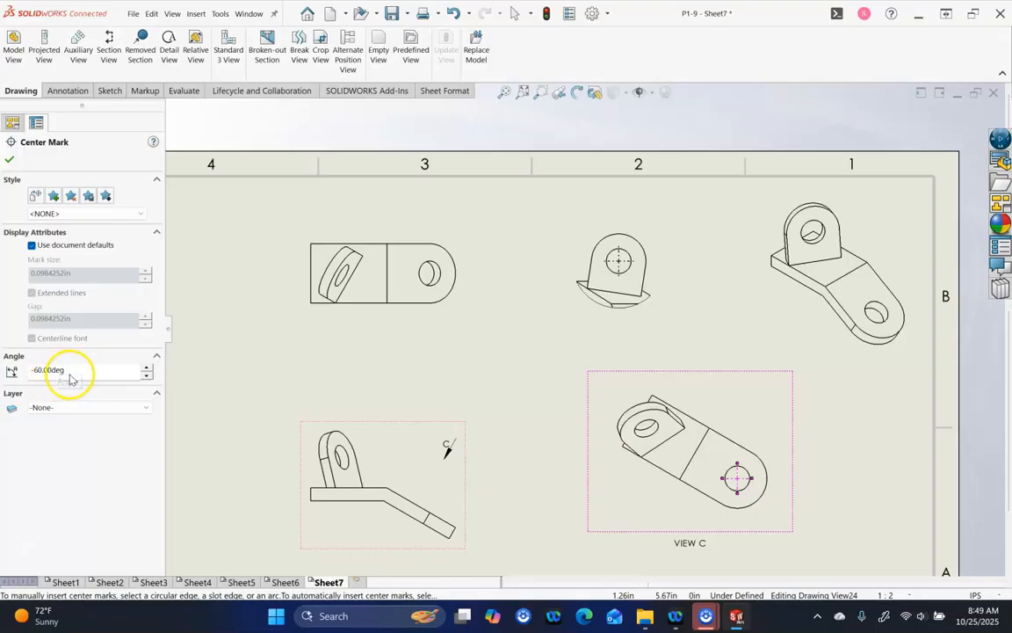
drag(41, 374, 5, 366)
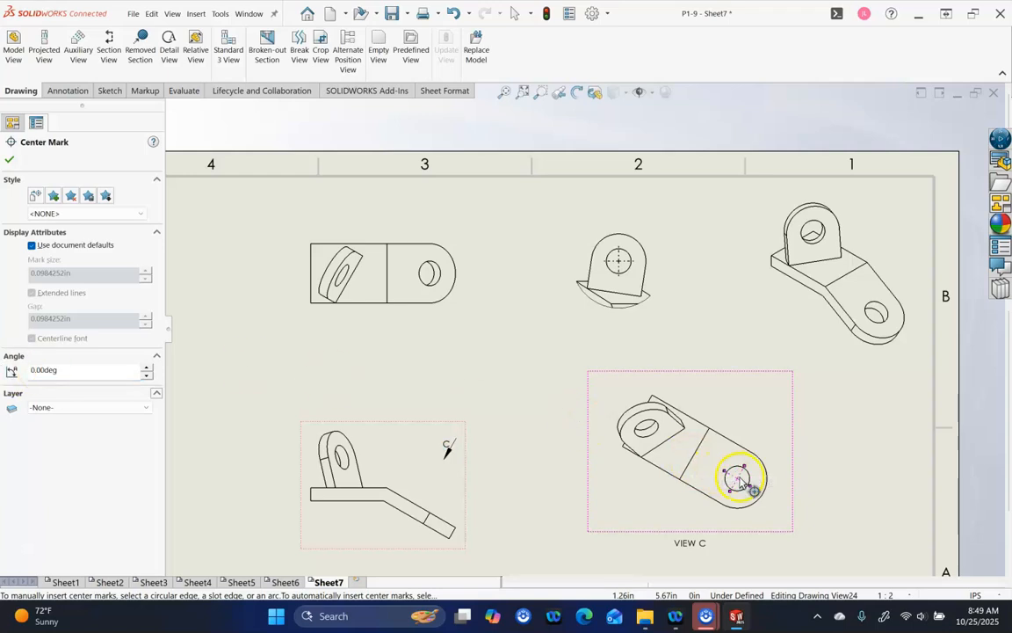
click(10, 161)
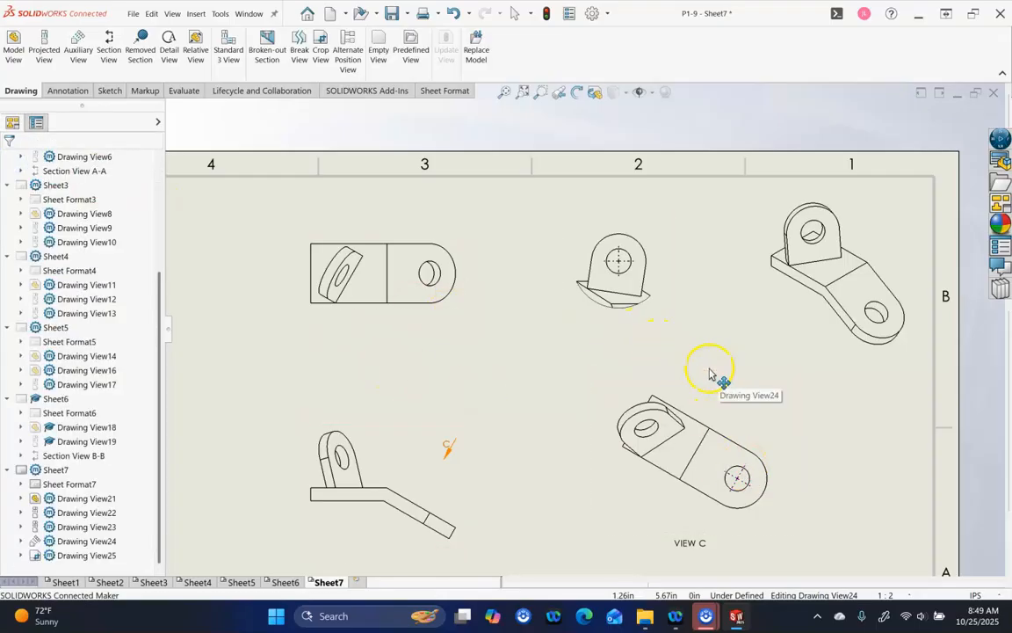
Inspect the cropped view's hole center mark and close its settings
scroll(670, 308, down, 3)
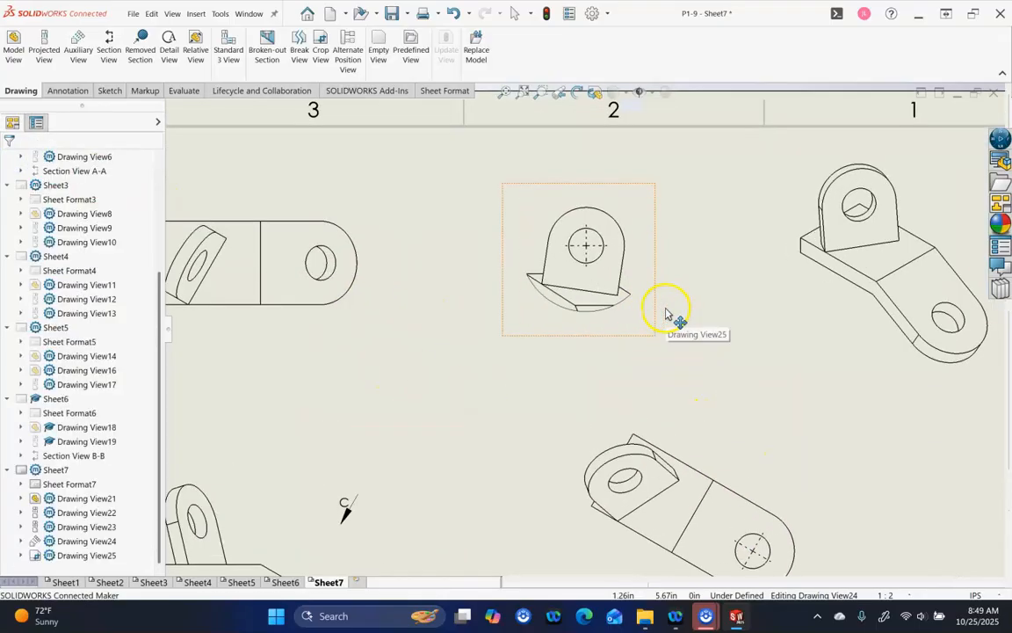
click(564, 288)
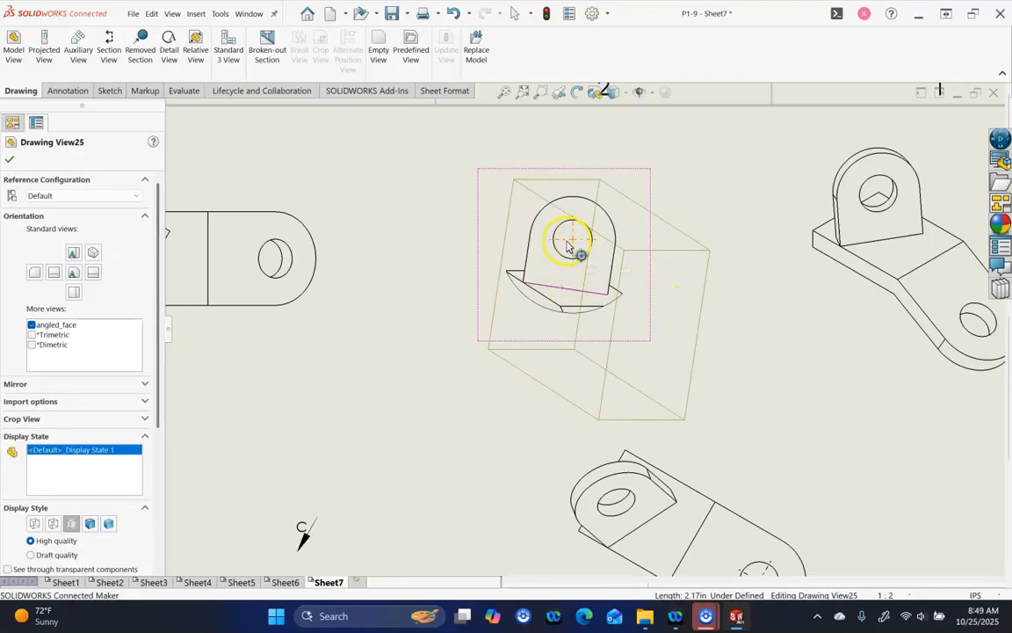
click(558, 244)
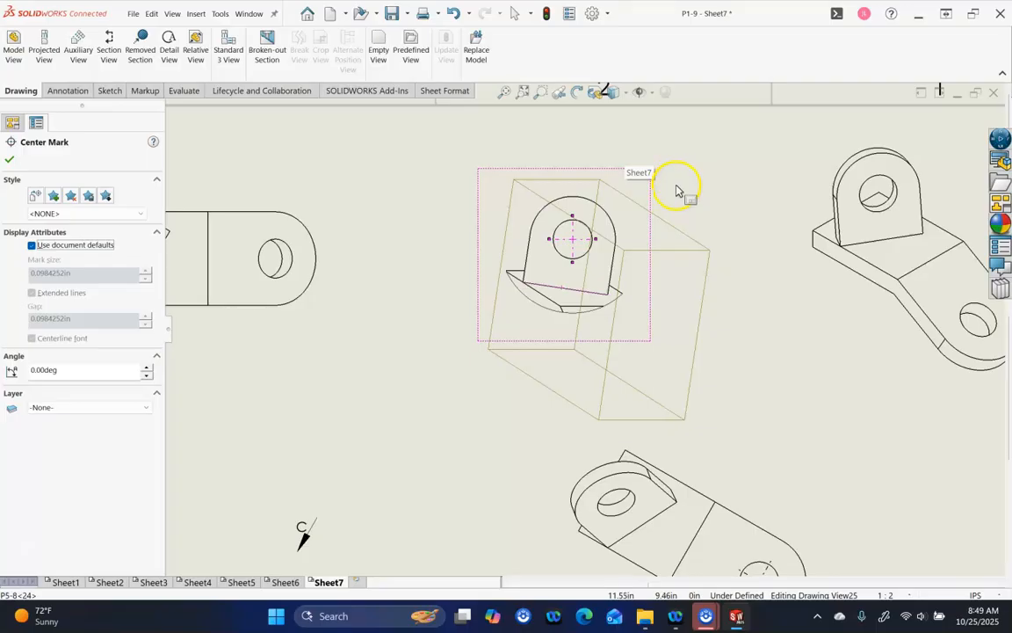
click(696, 222)
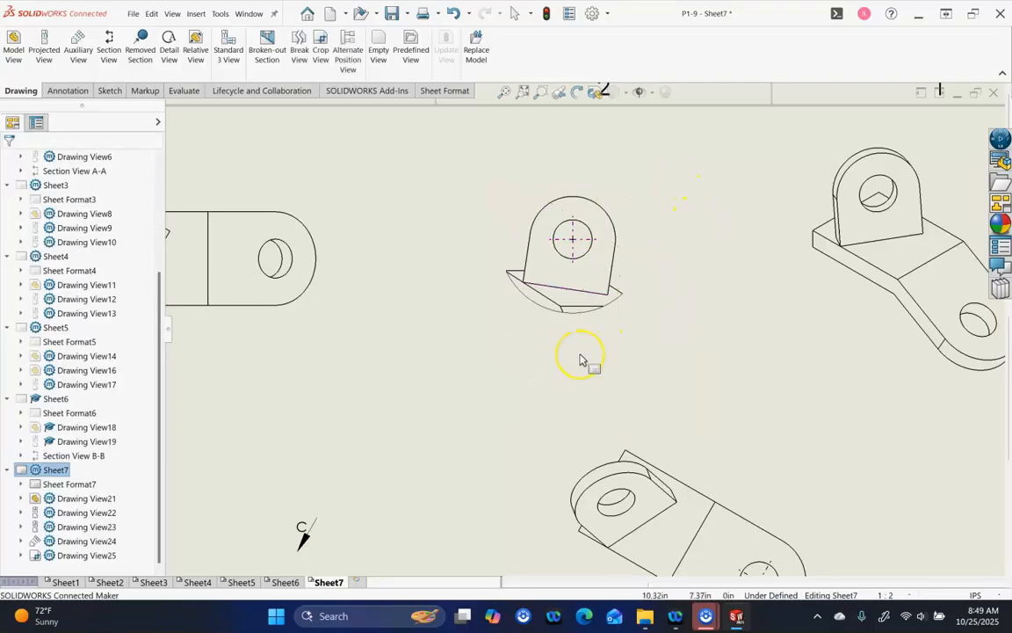
scroll(565, 317, up, 5)
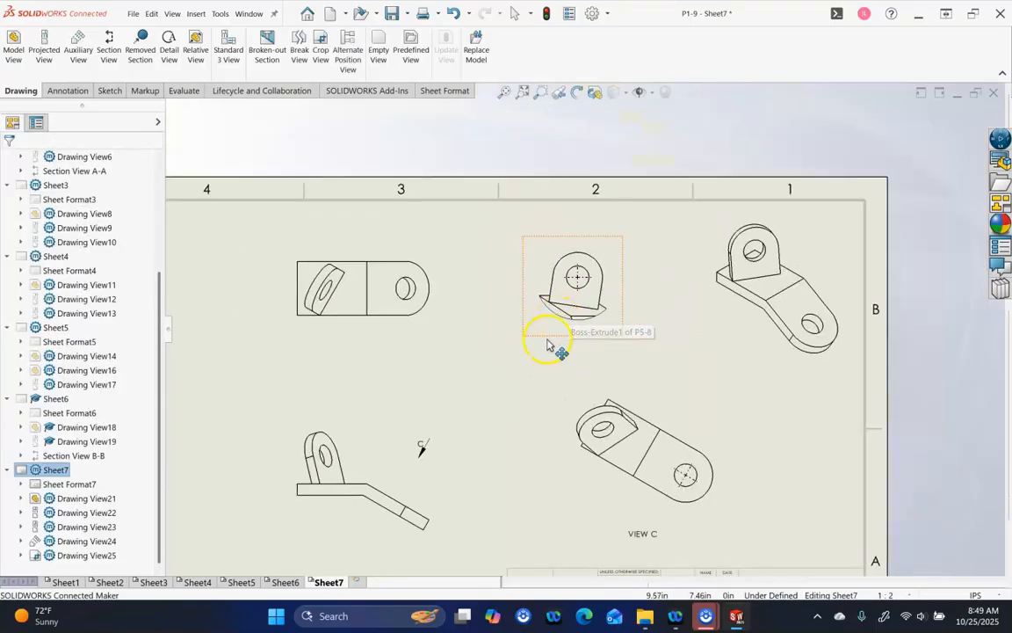
scroll(544, 350, down, 1)
scroll(523, 419, up, 4)
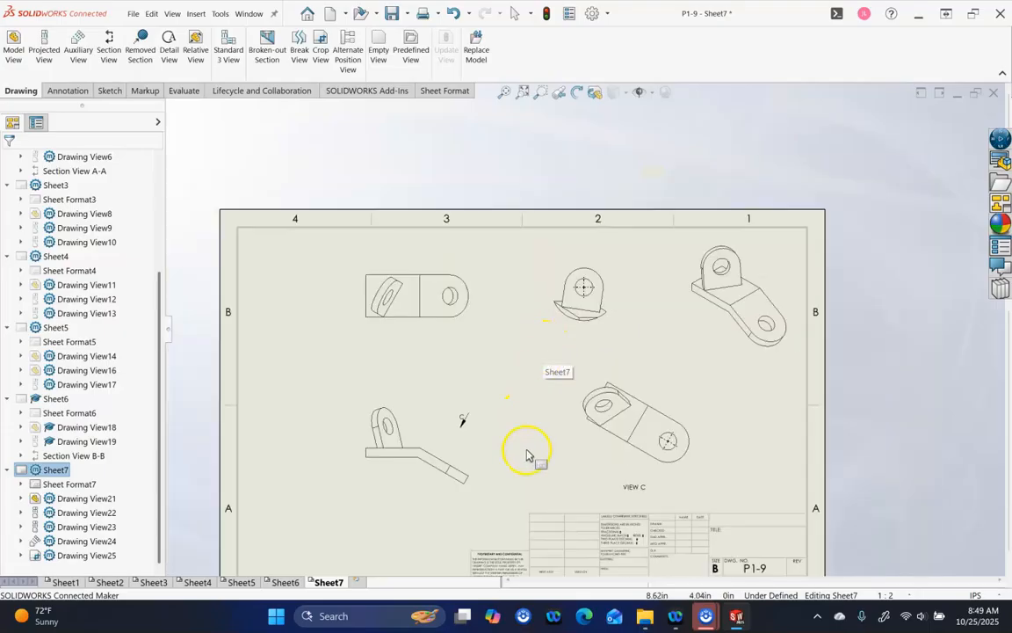
scroll(525, 467, down, 2)
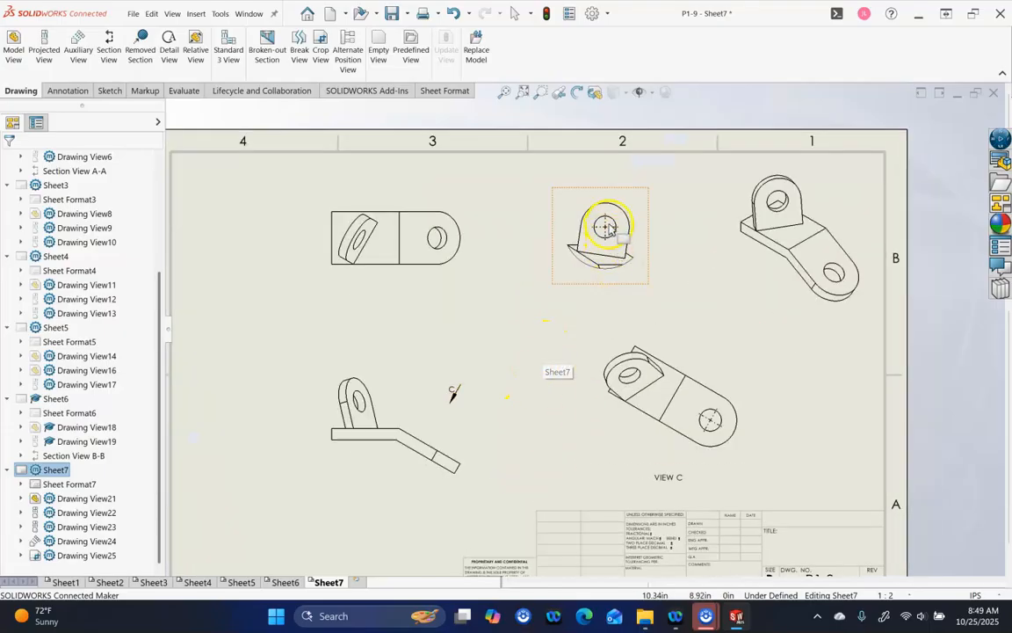
scroll(607, 233, down, 3)
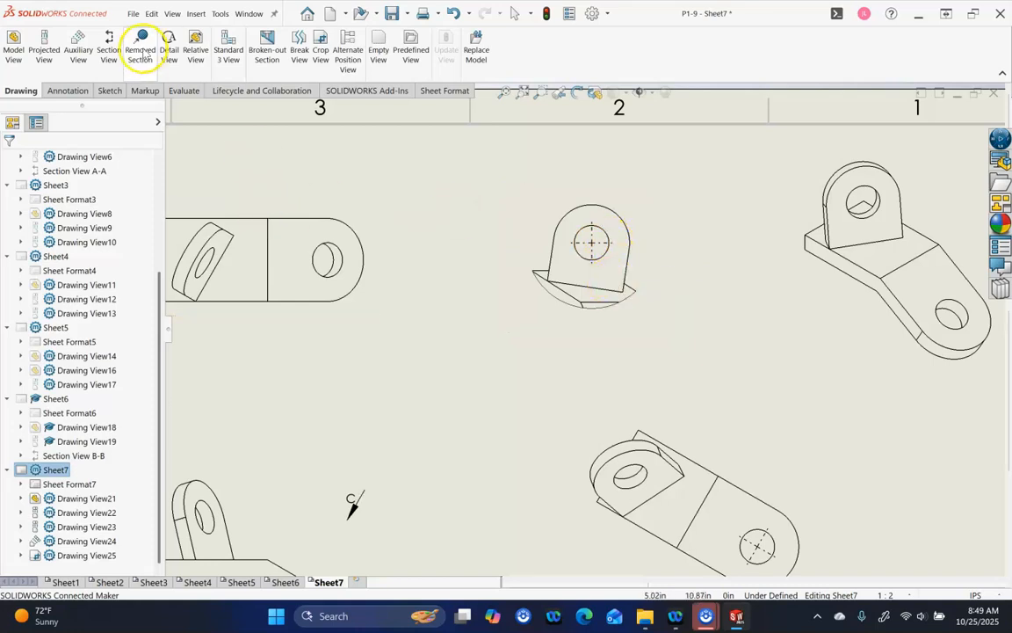
scroll(439, 237, up, 5)
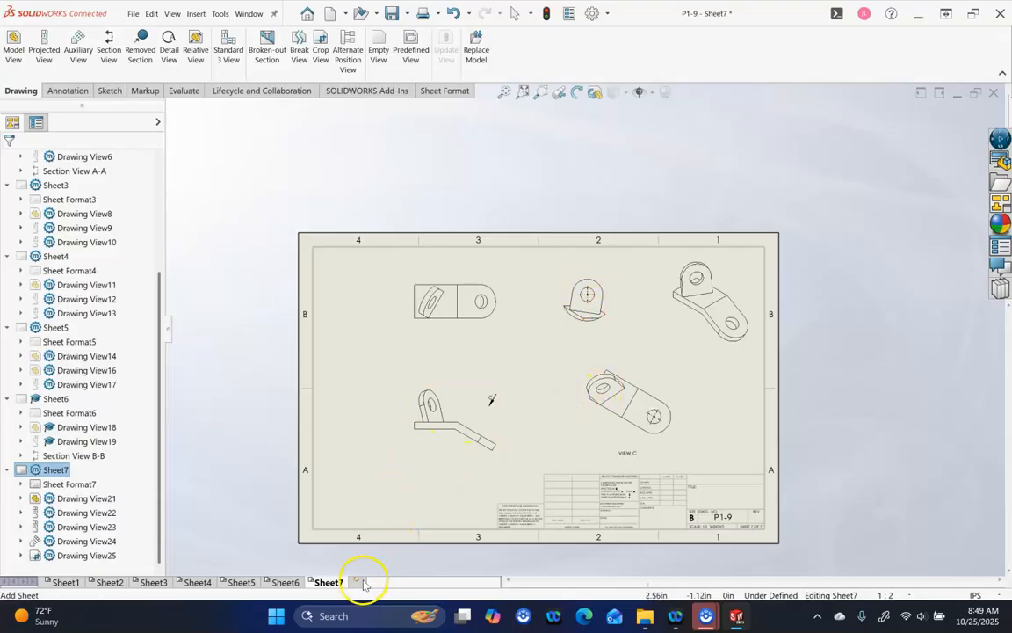
Add Sheet8 and load P6-6.SLDPRT from CSWA25 > A07 - Level 6 into the View Palette
click(356, 582)
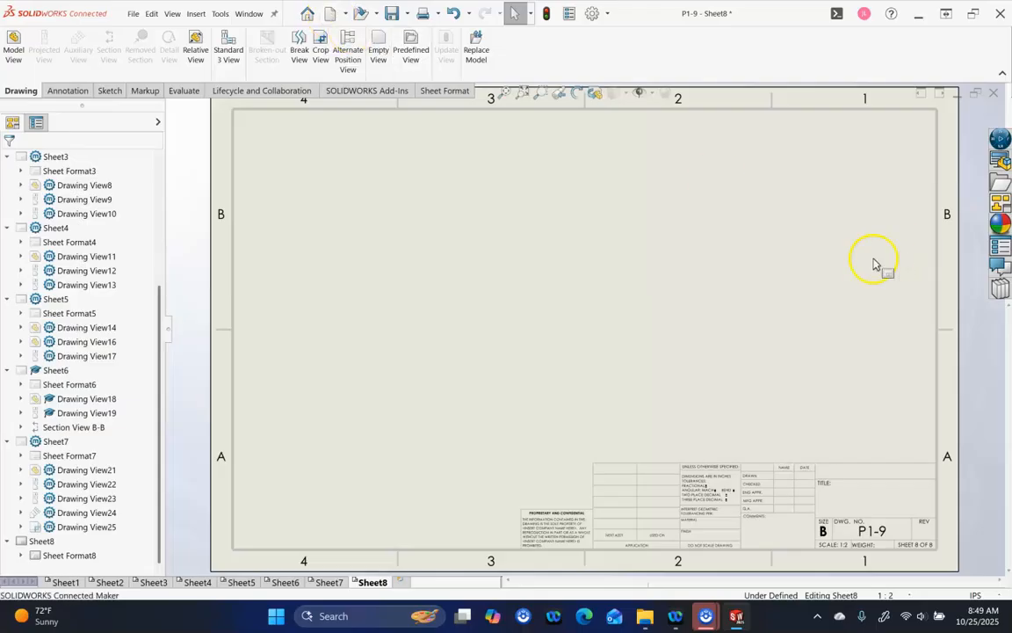
click(1000, 202)
click(760, 112)
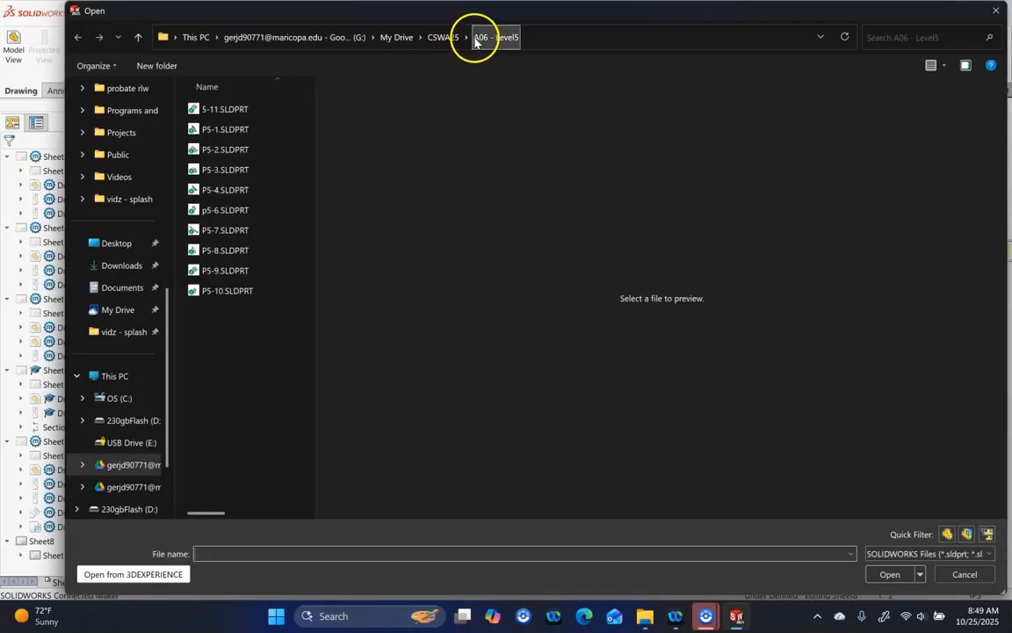
click(444, 37)
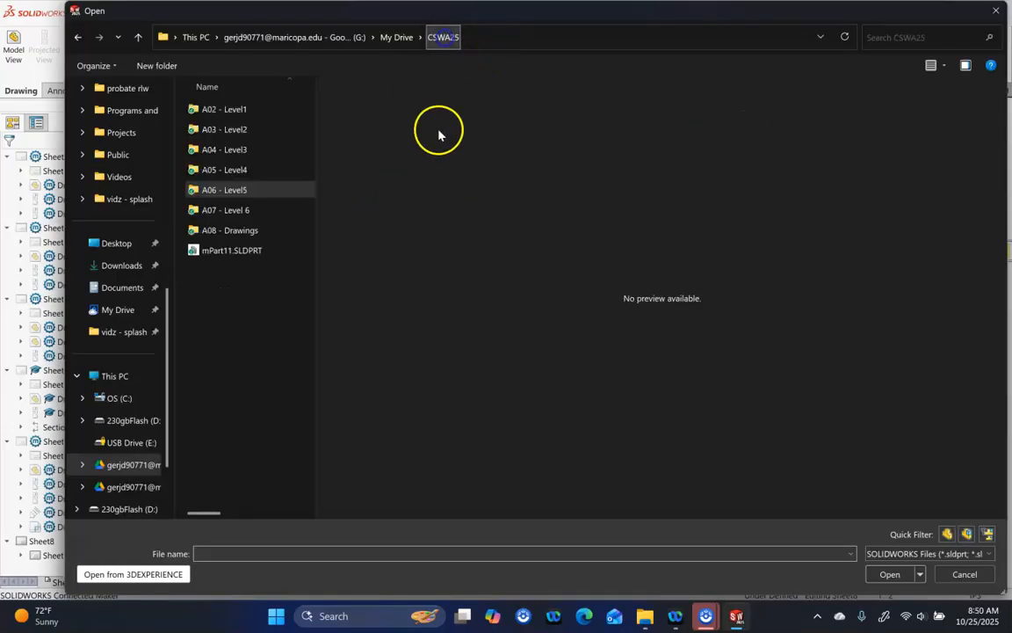
click(234, 211)
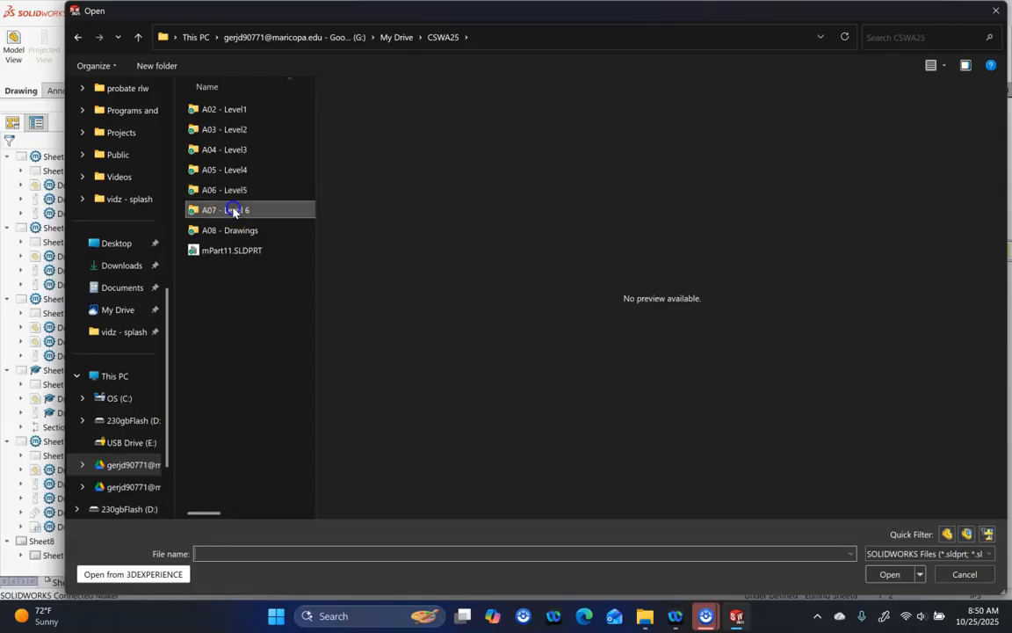
double_click(233, 211)
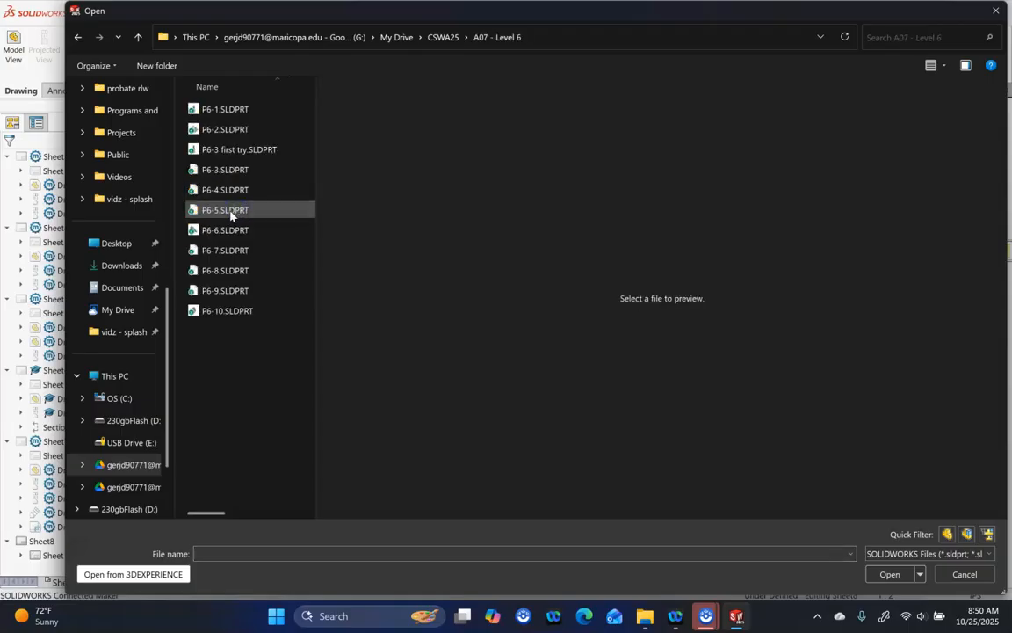
click(226, 230)
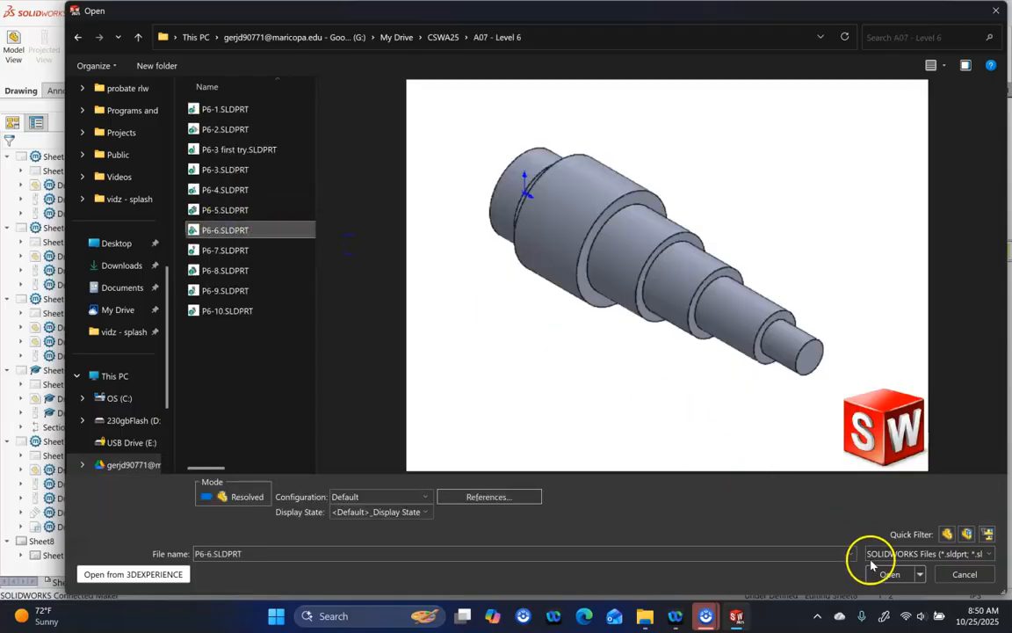
click(883, 573)
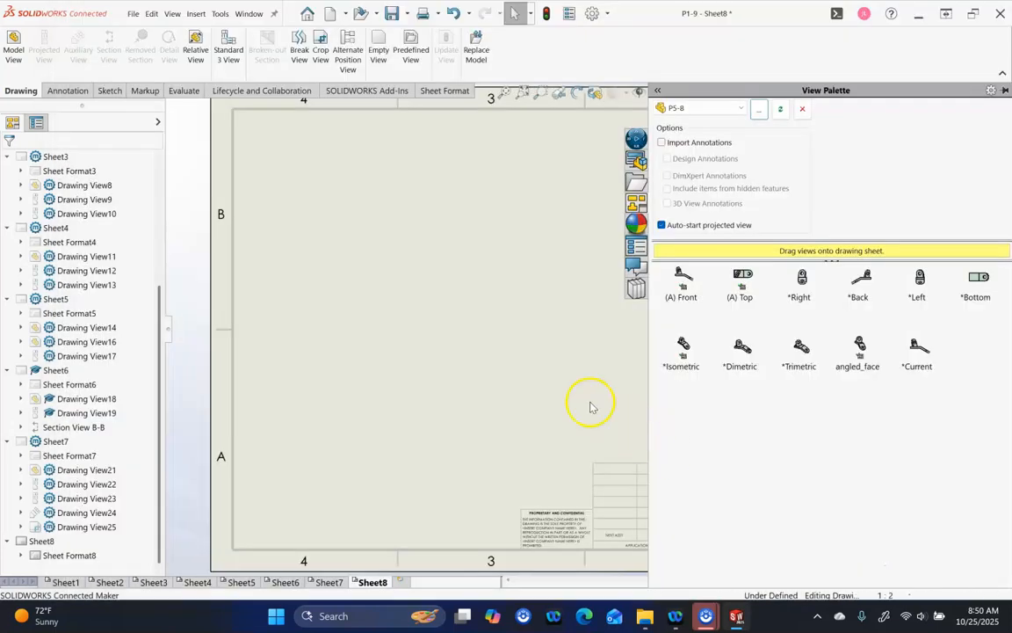
Place the P6-6 front view with projected views, including right and left end views
drag(688, 281, 519, 319)
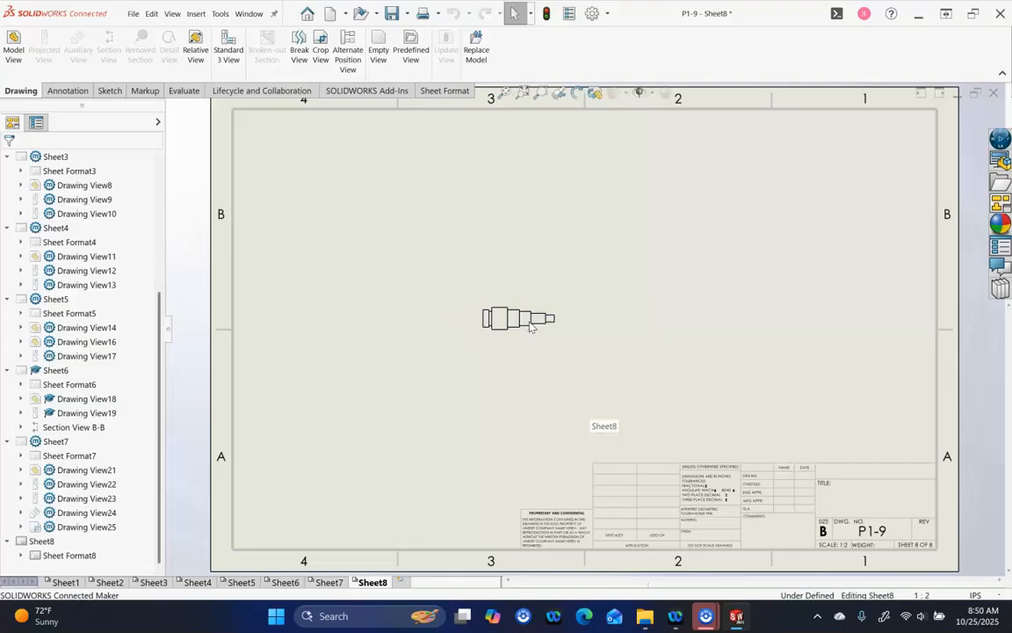
click(675, 318)
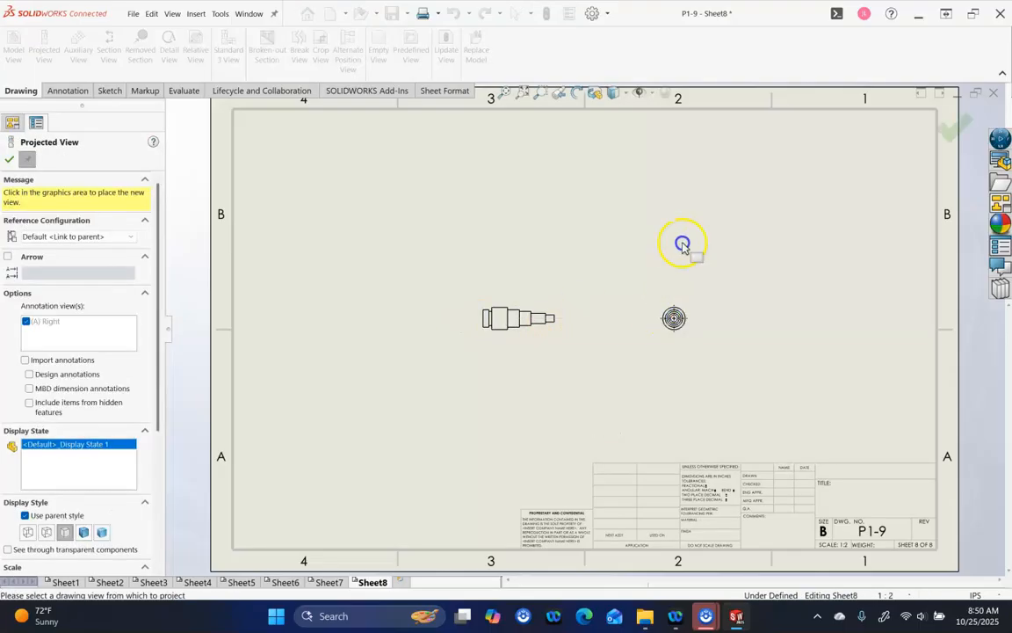
click(698, 210)
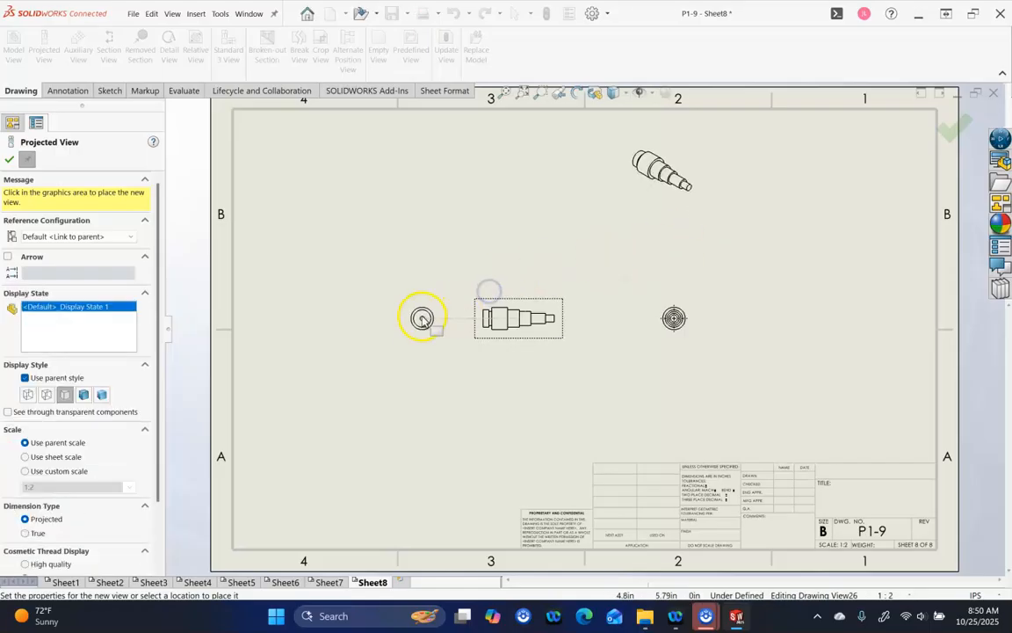
click(383, 324)
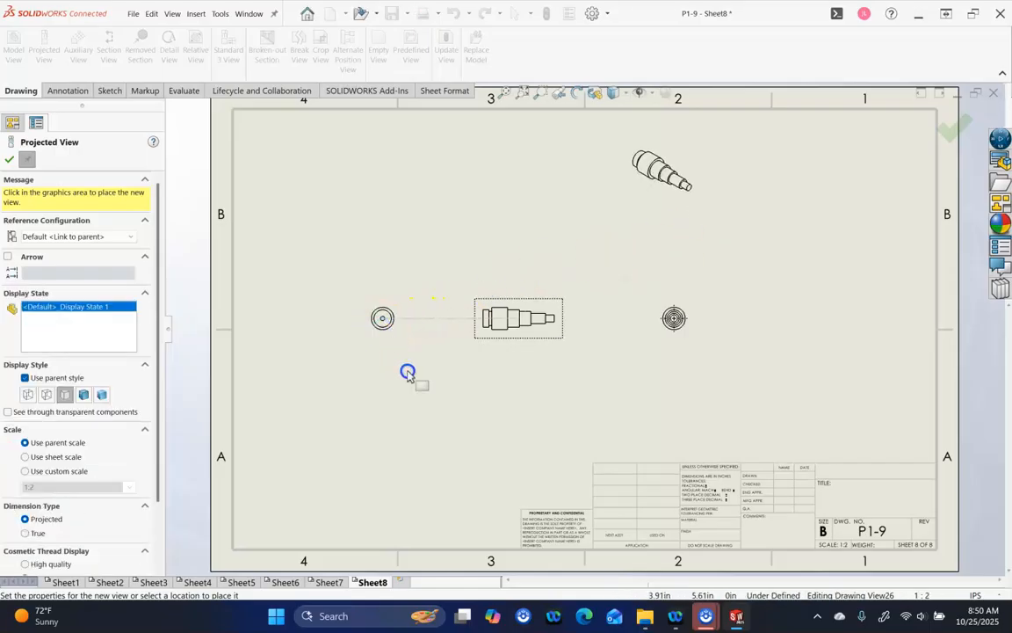
click(9, 159)
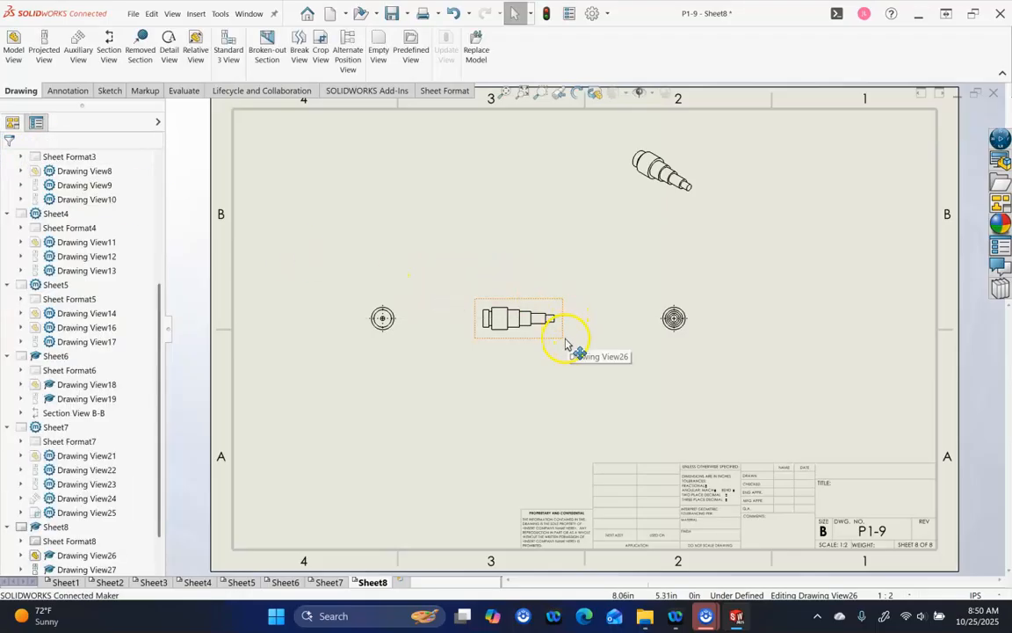
Set the sheet scale to 1:1 and spread the views, isometric in the upper right
click(909, 596)
click(875, 345)
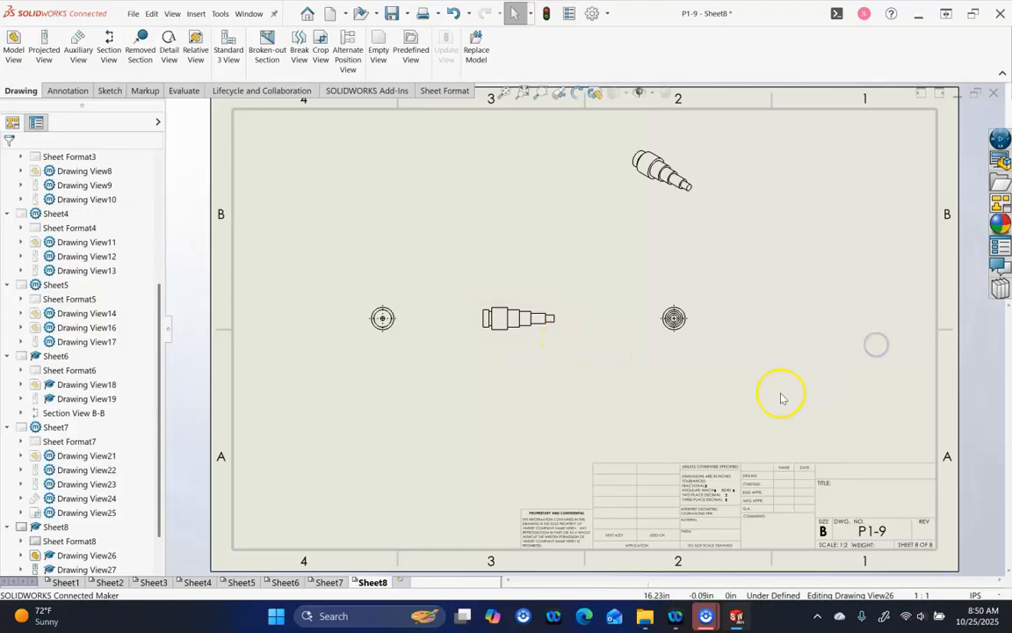
mouse_move(714, 242)
mouse_down()
mouse_move(806, 264)
mouse_move(914, 249)
mouse_up()
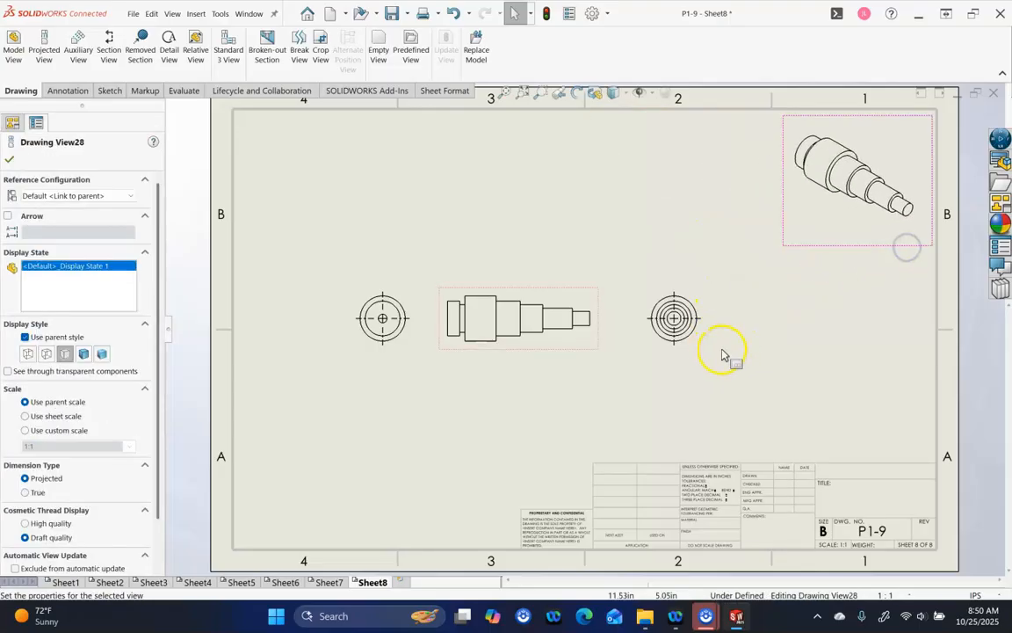
click(787, 344)
click(702, 356)
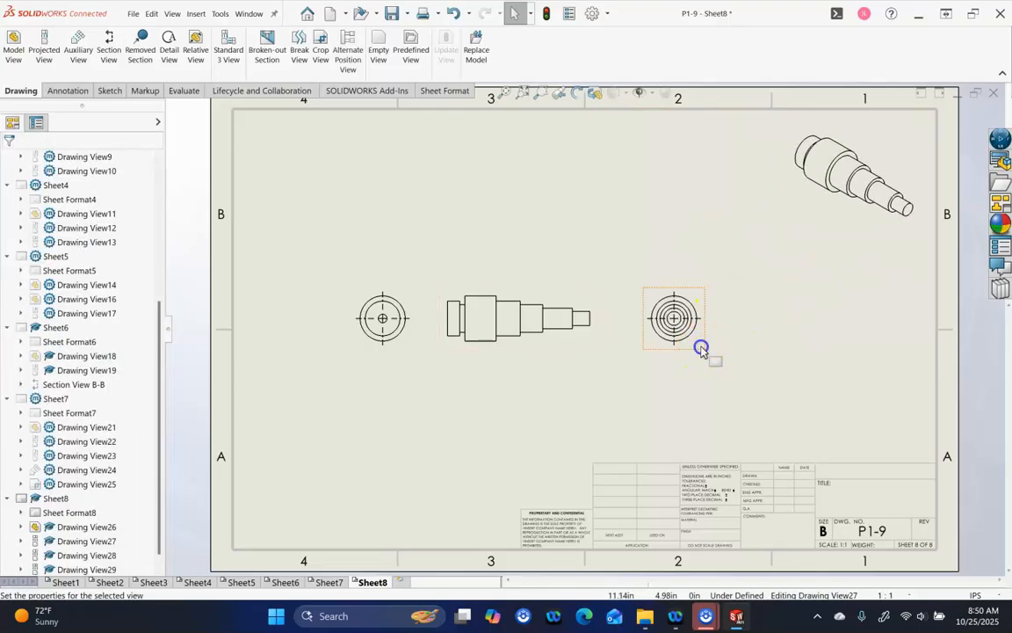
drag(703, 350, 806, 347)
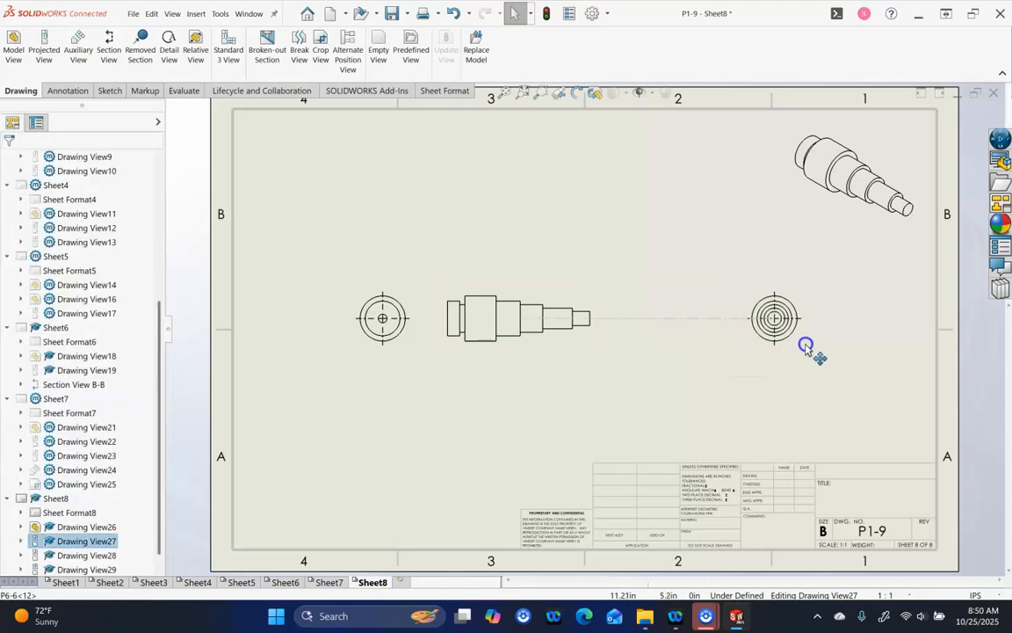
mouse_move(472, 352)
mouse_down()
mouse_move(501, 355)
mouse_move(574, 416)
mouse_move(542, 348)
mouse_move(527, 344)
mouse_up()
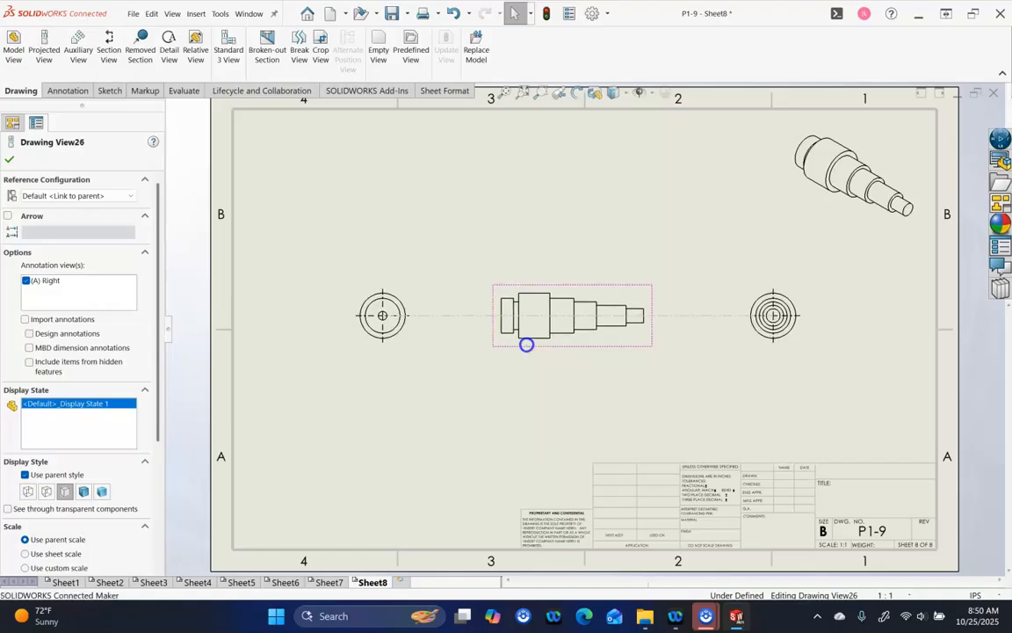
drag(784, 340, 820, 353)
click(368, 452)
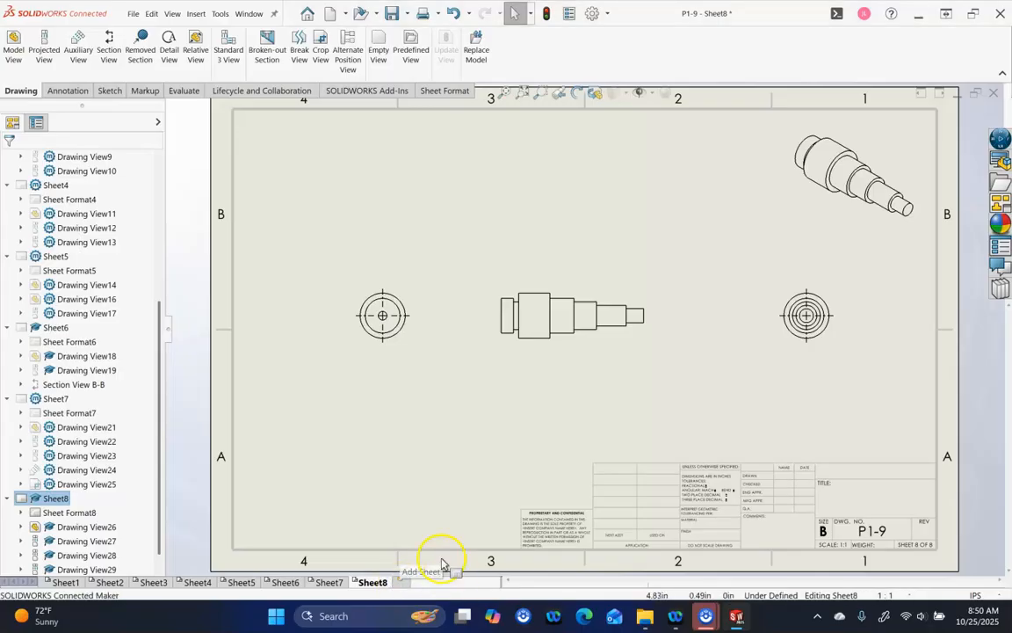
Add Sheet9 and load P6-10.SLDPRT into the View Palette
click(401, 582)
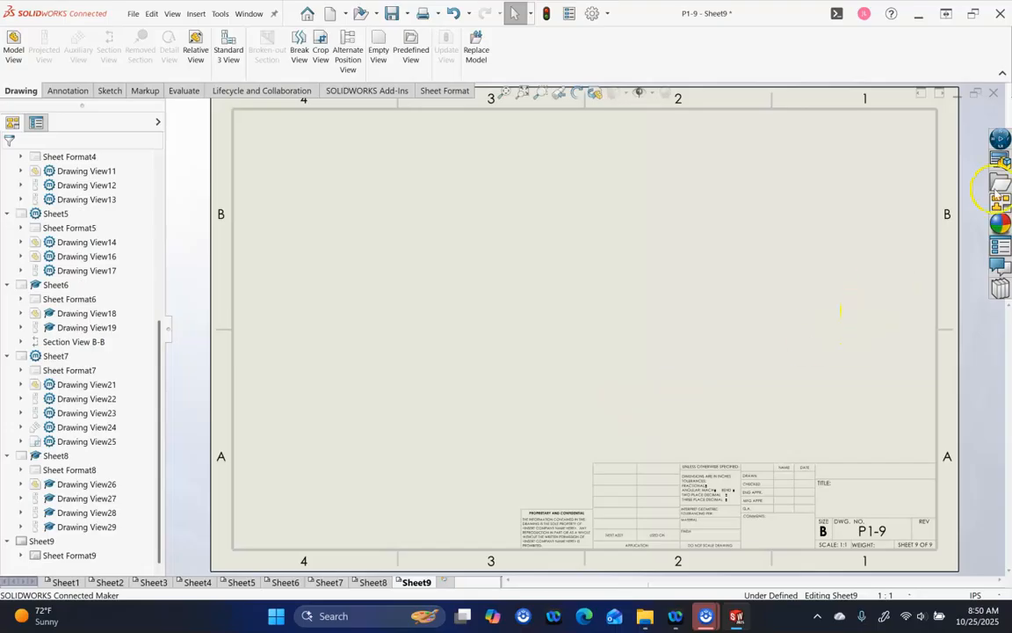
click(1002, 205)
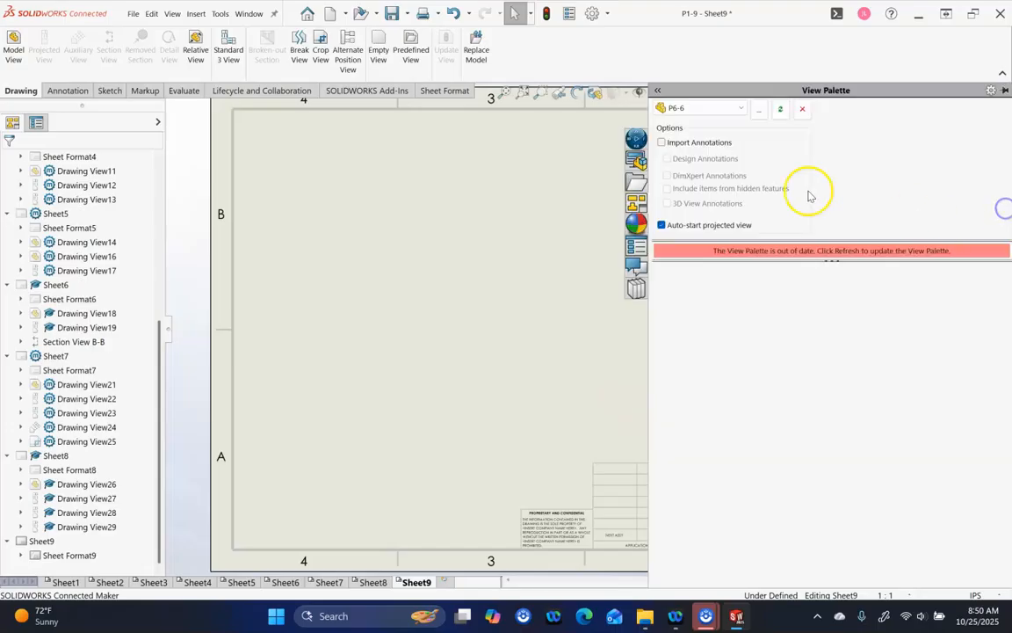
click(761, 110)
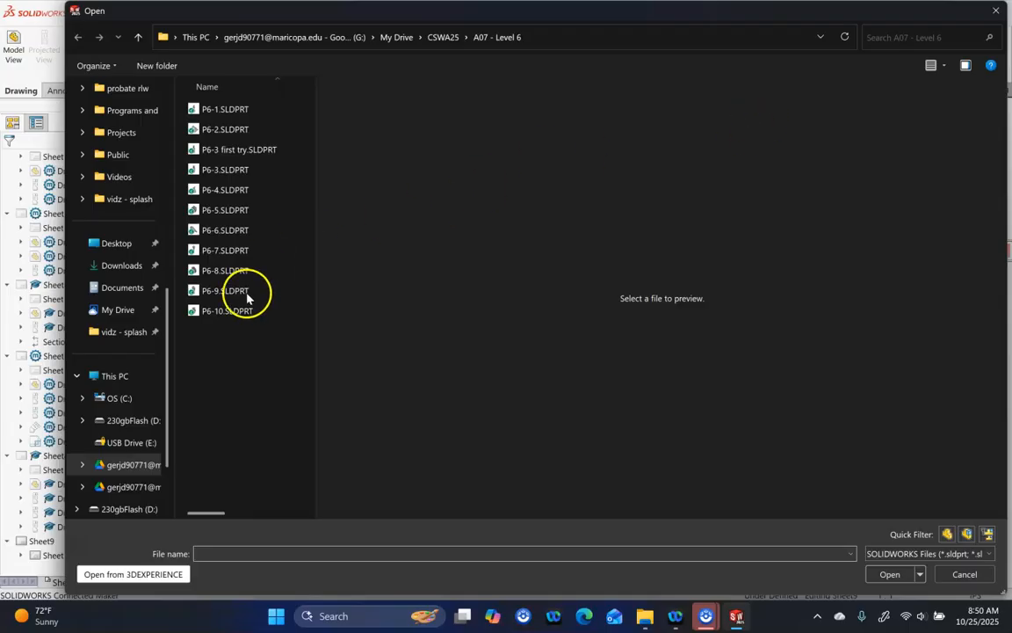
click(249, 312)
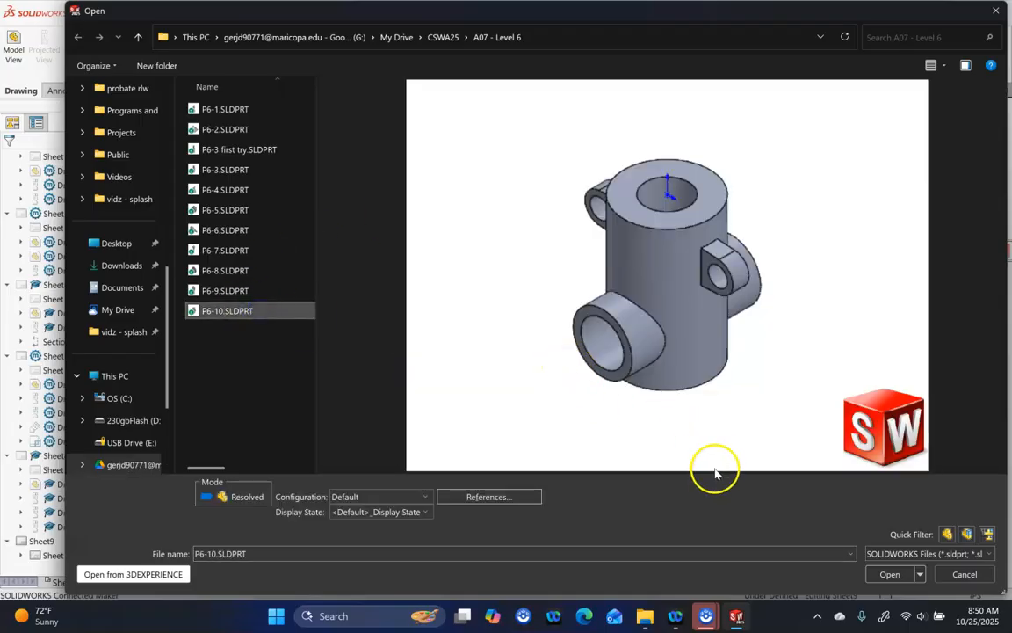
click(888, 574)
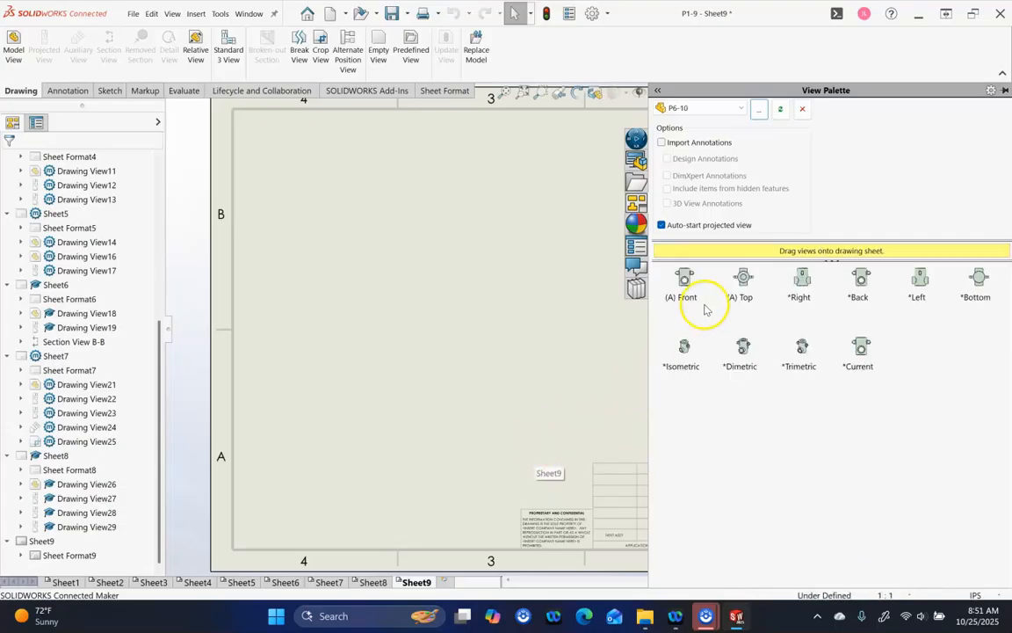
Place P6-10's front view alone on Sheet9 and set the sheet scale to 1:2
mouse_move(684, 282)
mouse_down()
mouse_move(606, 339)
mouse_move(426, 341)
mouse_move(451, 321)
mouse_up()
click(587, 360)
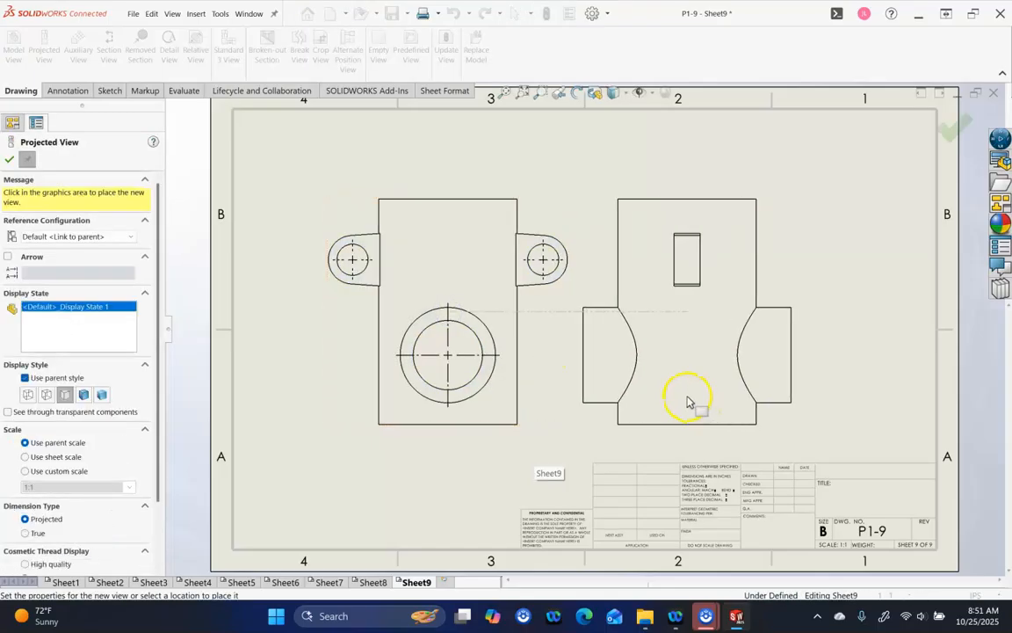
key(Escape)
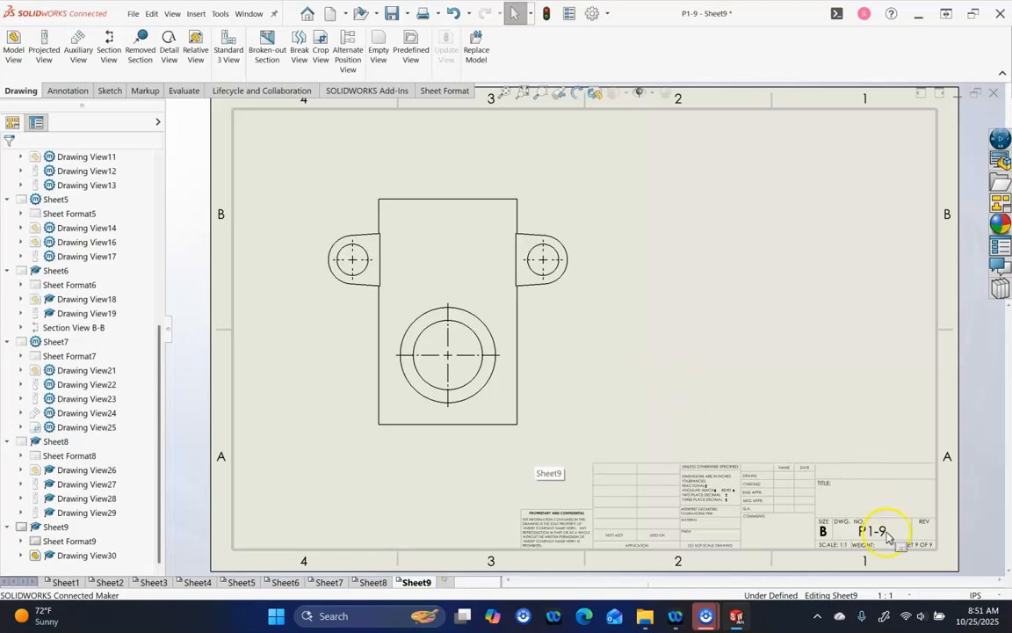
click(903, 595)
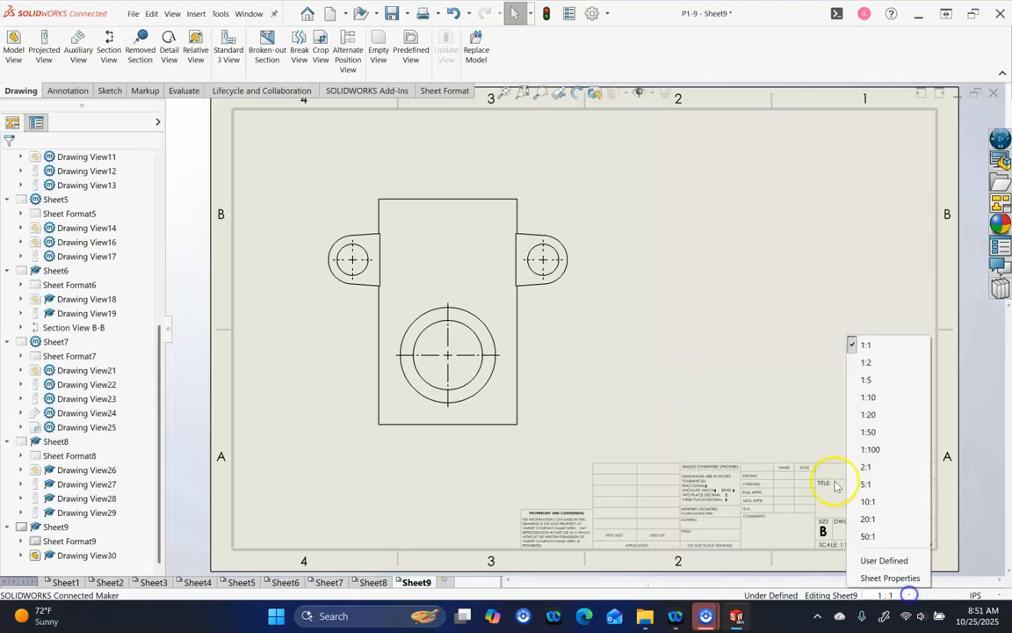
click(867, 362)
drag(516, 376, 538, 397)
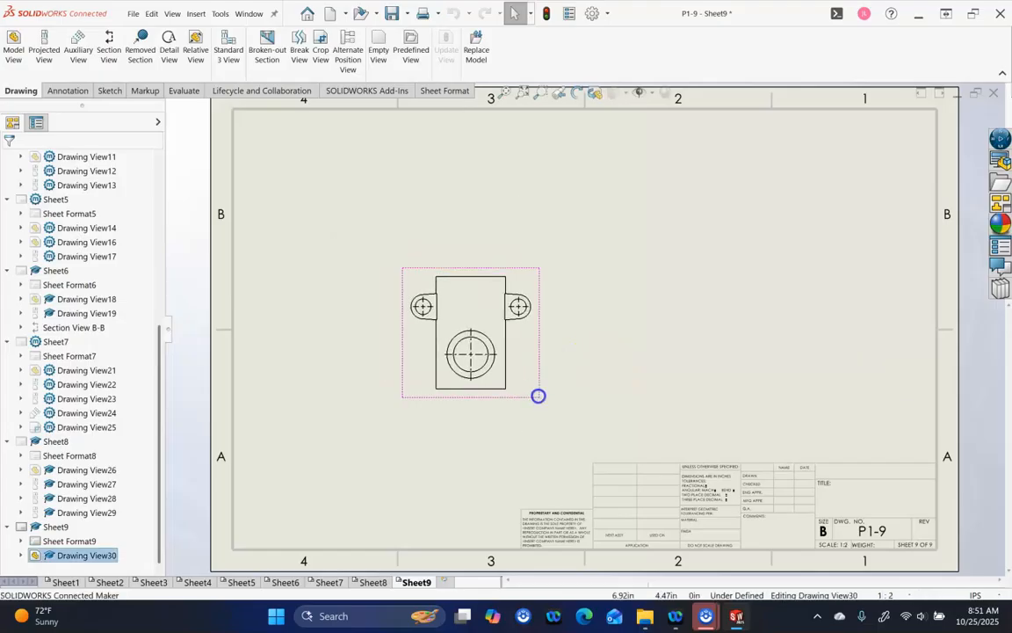
Project an isometric view of P6-10 and move it to the sheet's upper-right corner
click(44, 55)
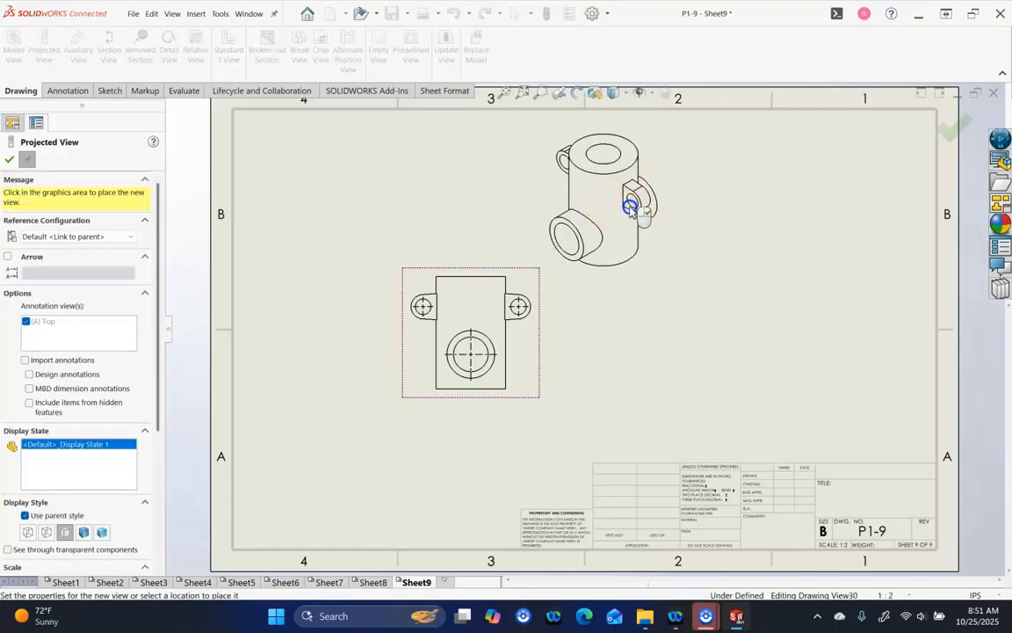
right_click(646, 190)
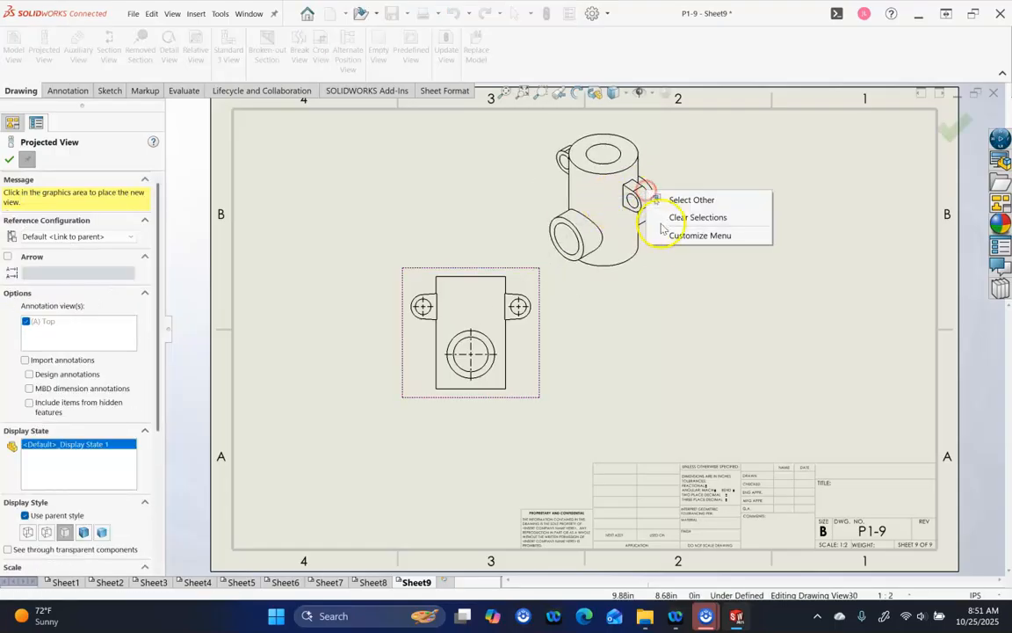
click(639, 266)
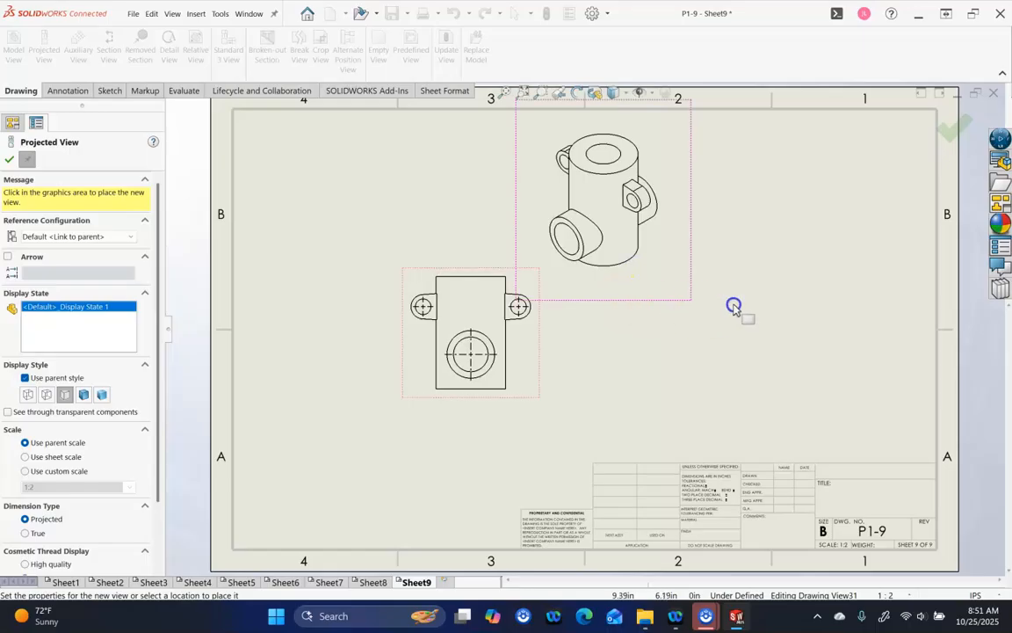
key(Escape)
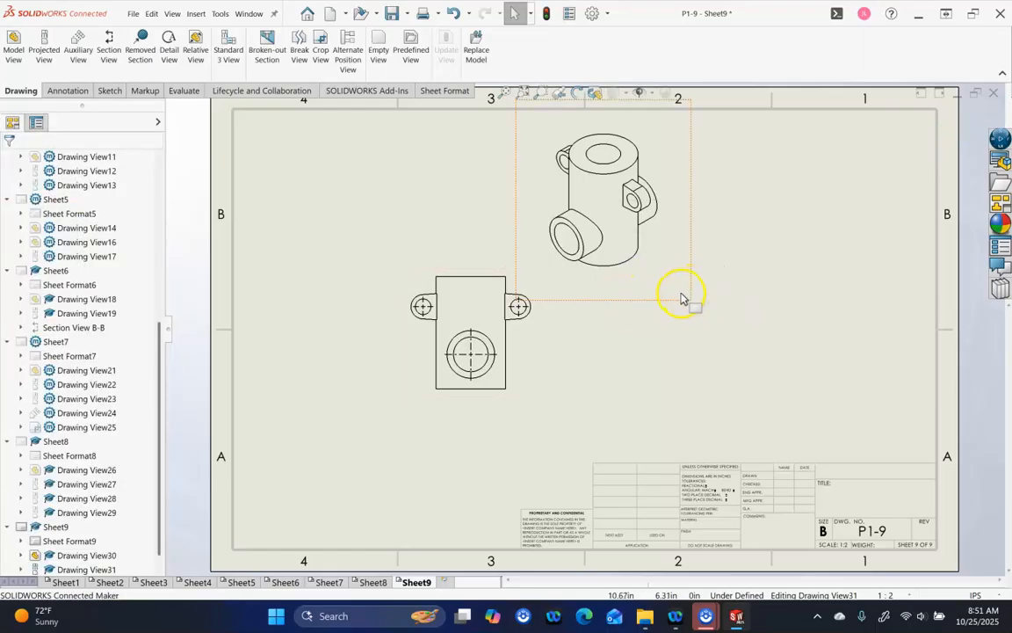
mouse_move(676, 301)
mouse_down()
mouse_move(932, 306)
mouse_move(932, 293)
mouse_up()
click(798, 330)
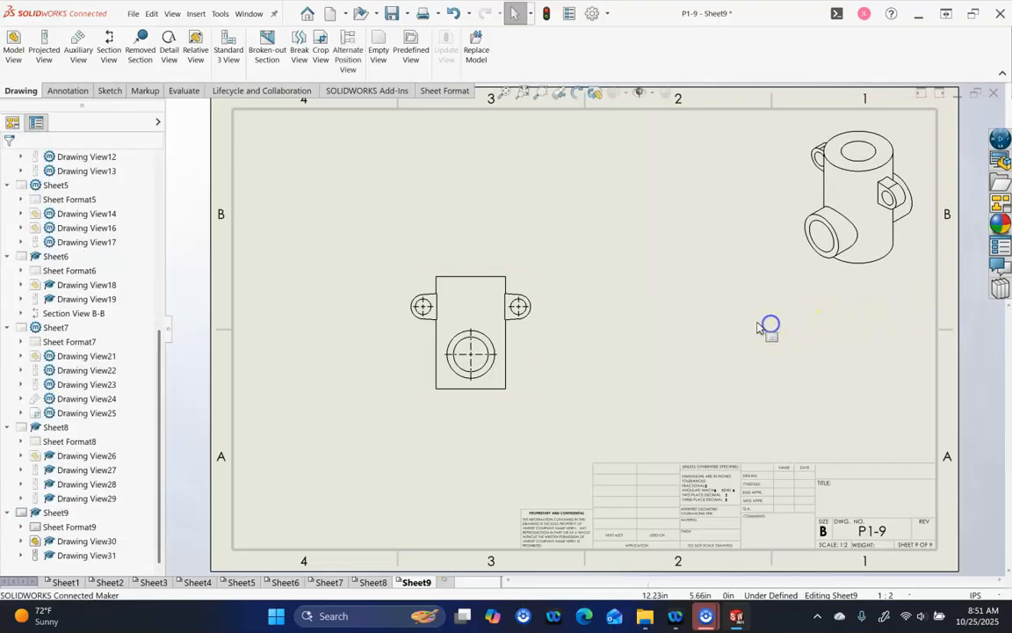
Cut section E-E vertically through the hole centre, place it right, and move the main view up-left
click(108, 44)
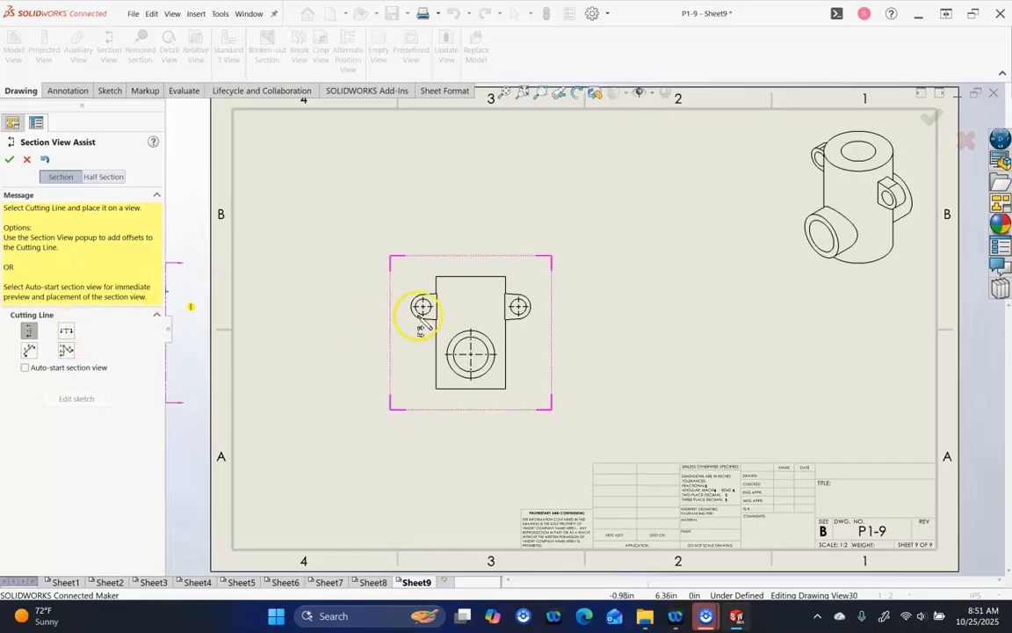
click(472, 356)
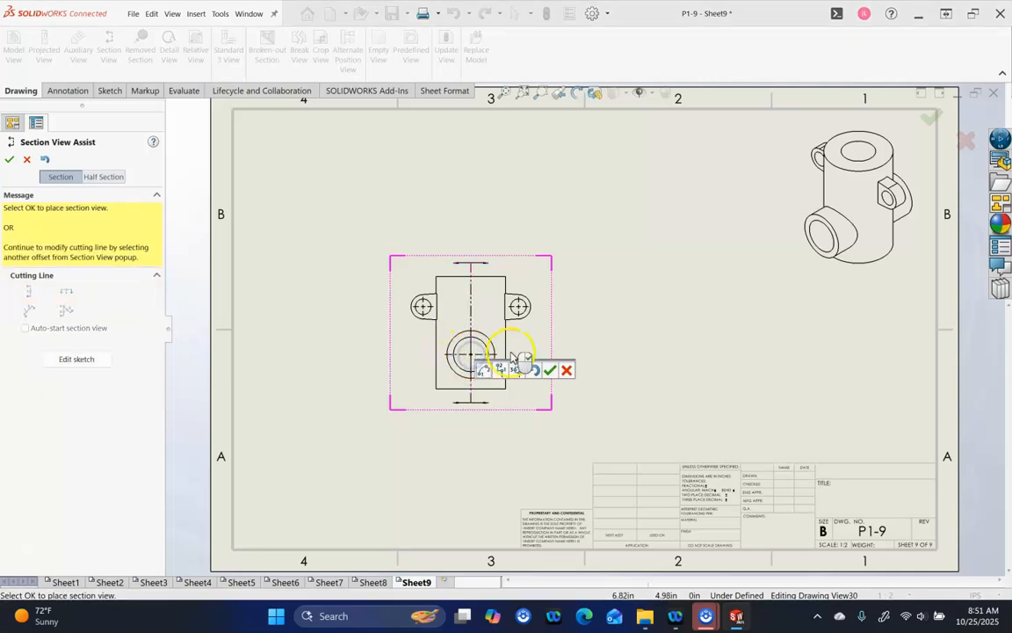
click(547, 370)
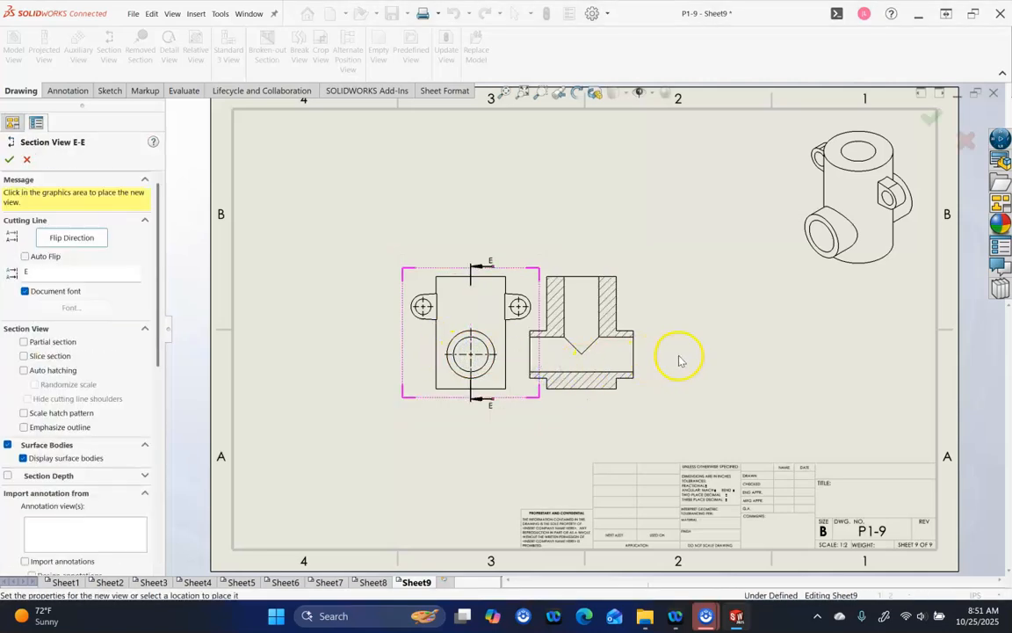
click(674, 356)
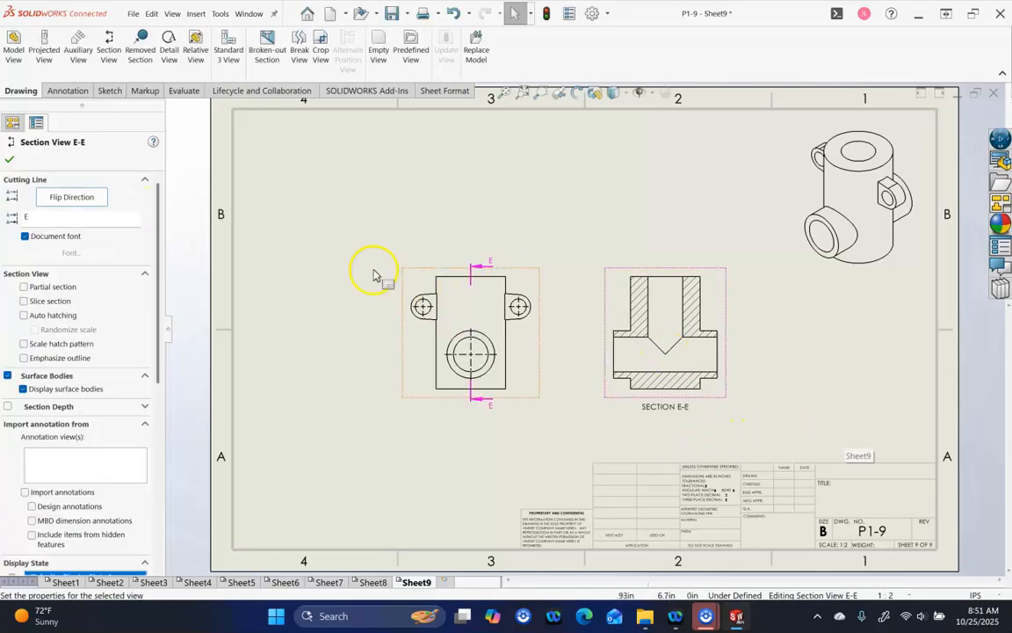
click(314, 240)
drag(402, 278, 360, 239)
click(400, 412)
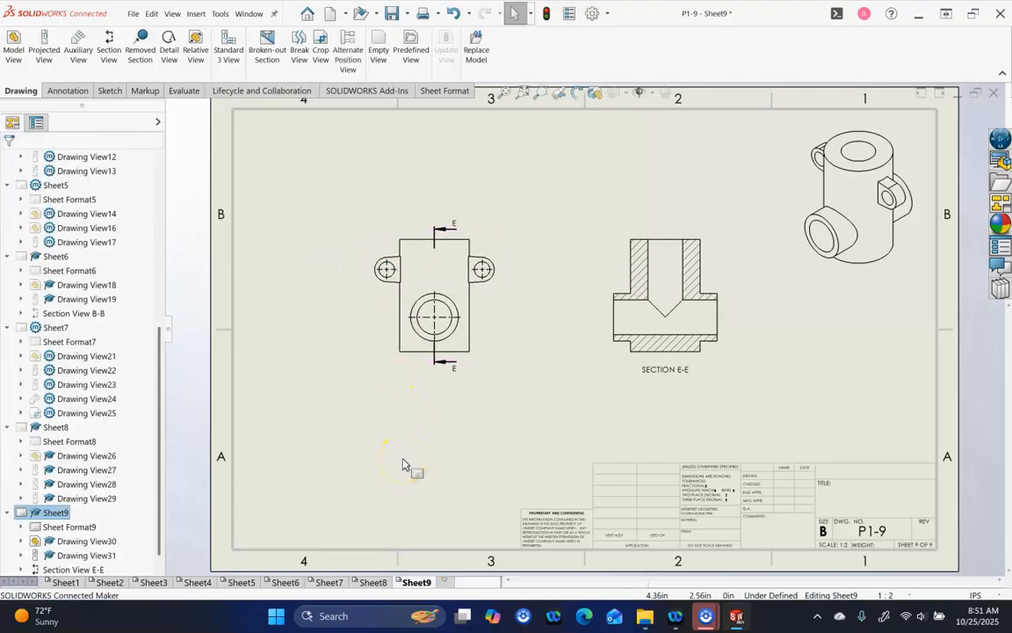